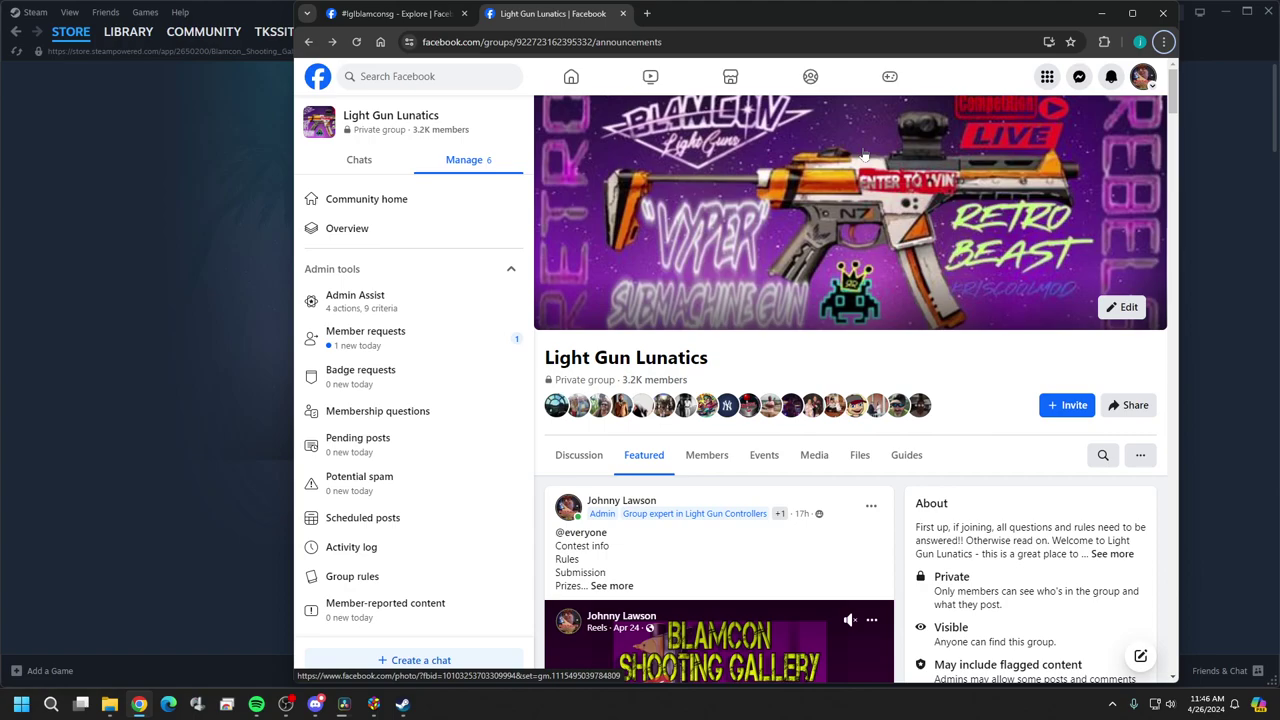
- Read the pinned Blamcon Shooting Gallery contest post and its score comments in the Light Gun Lunatics group's featured section
scroll(863, 155, "down", 3)
scroll(814, 157, "up", 3)
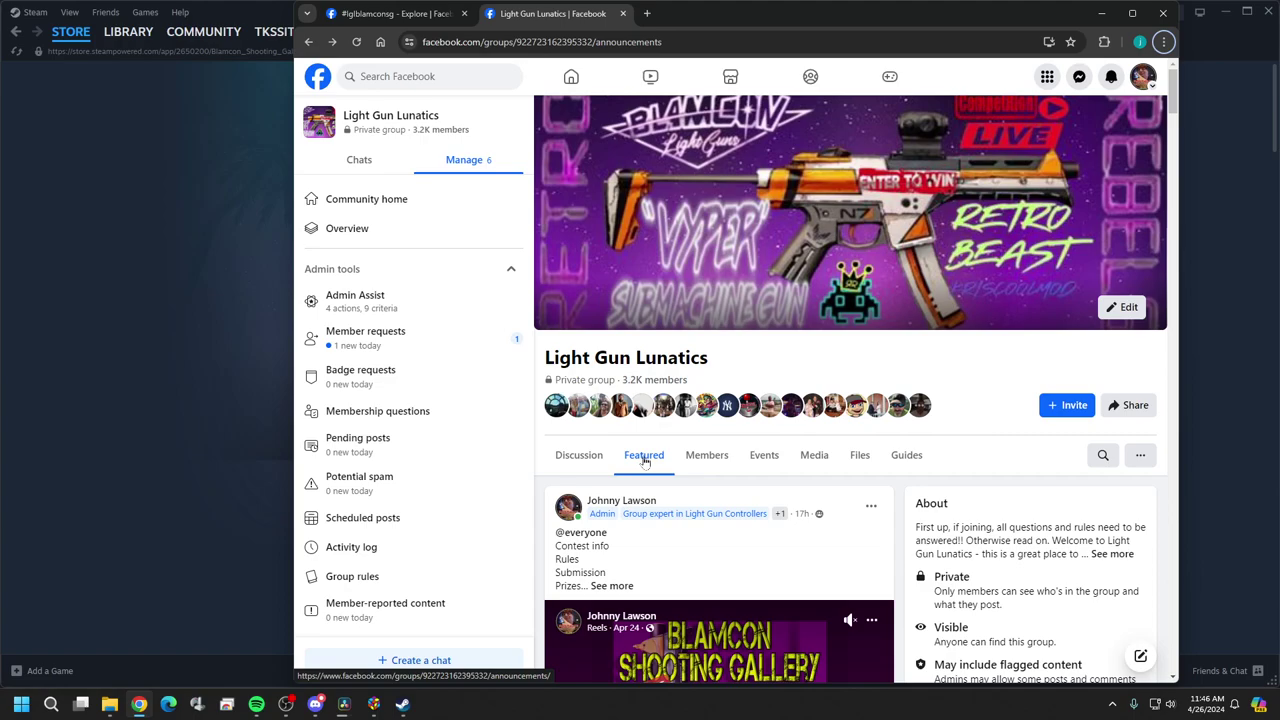
scroll(797, 283, "down", 5)
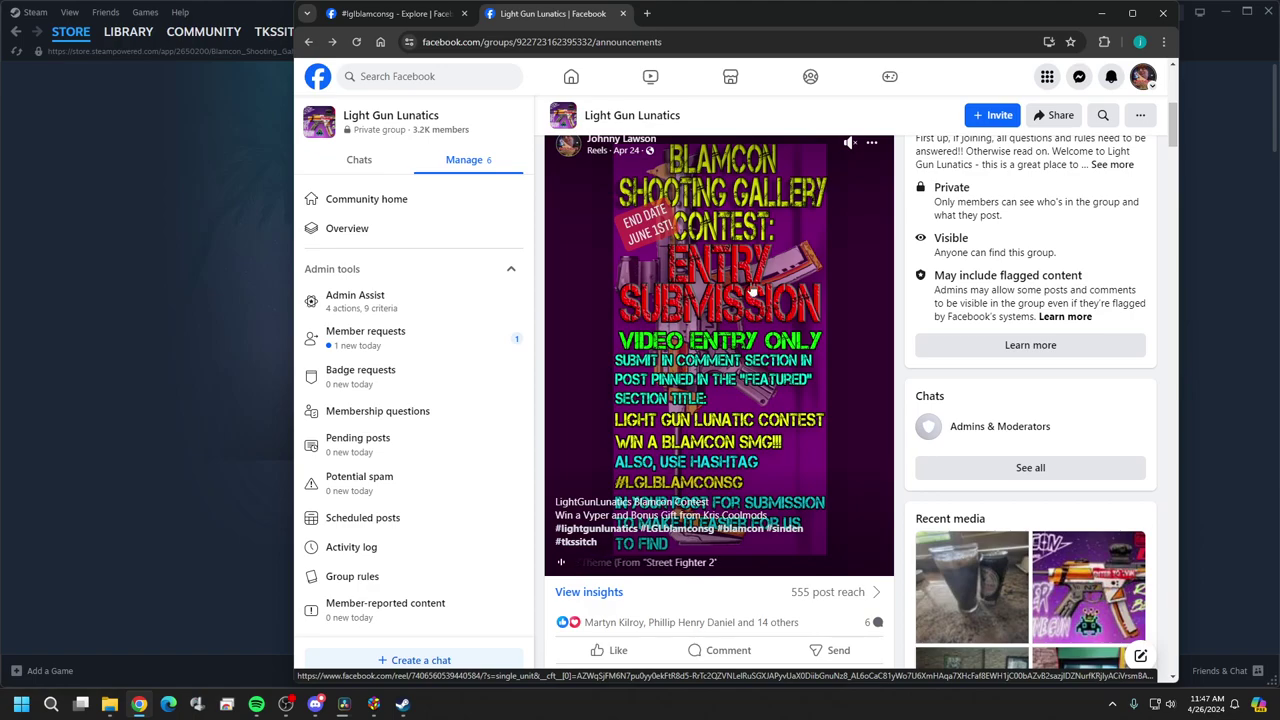
scroll(752, 290, "down", 1)
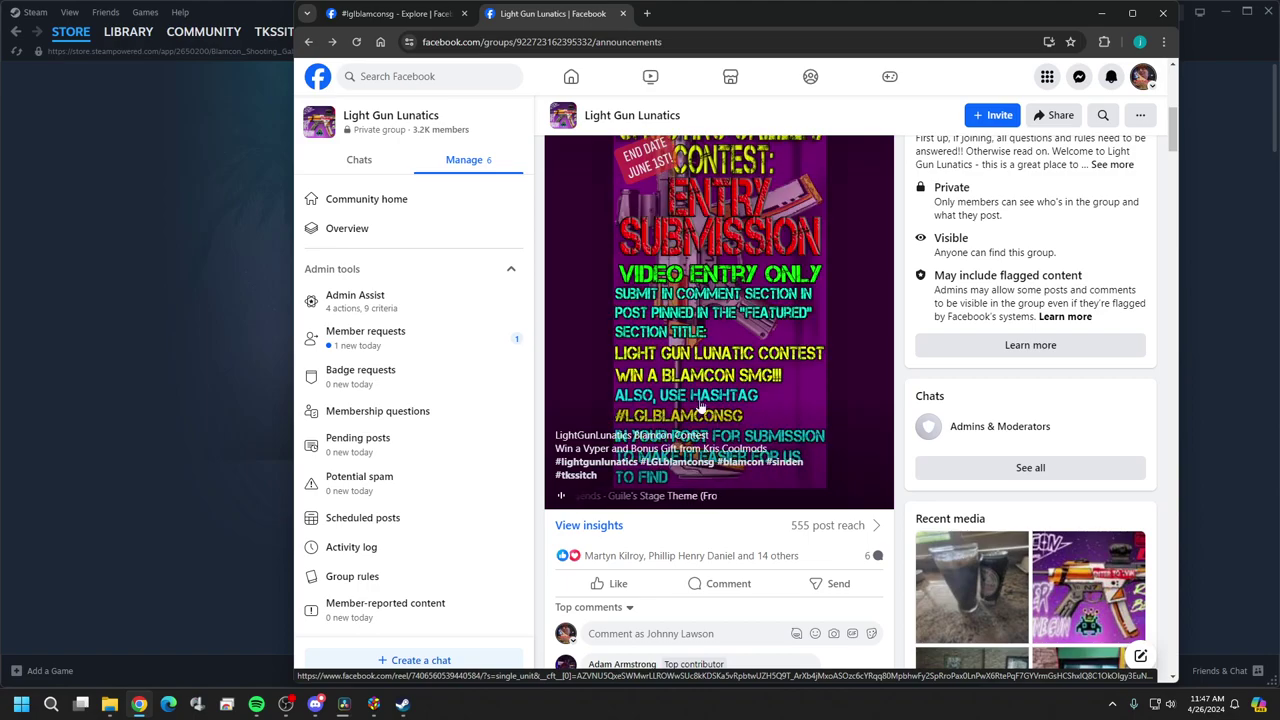
scroll(770, 330, "up", 1)
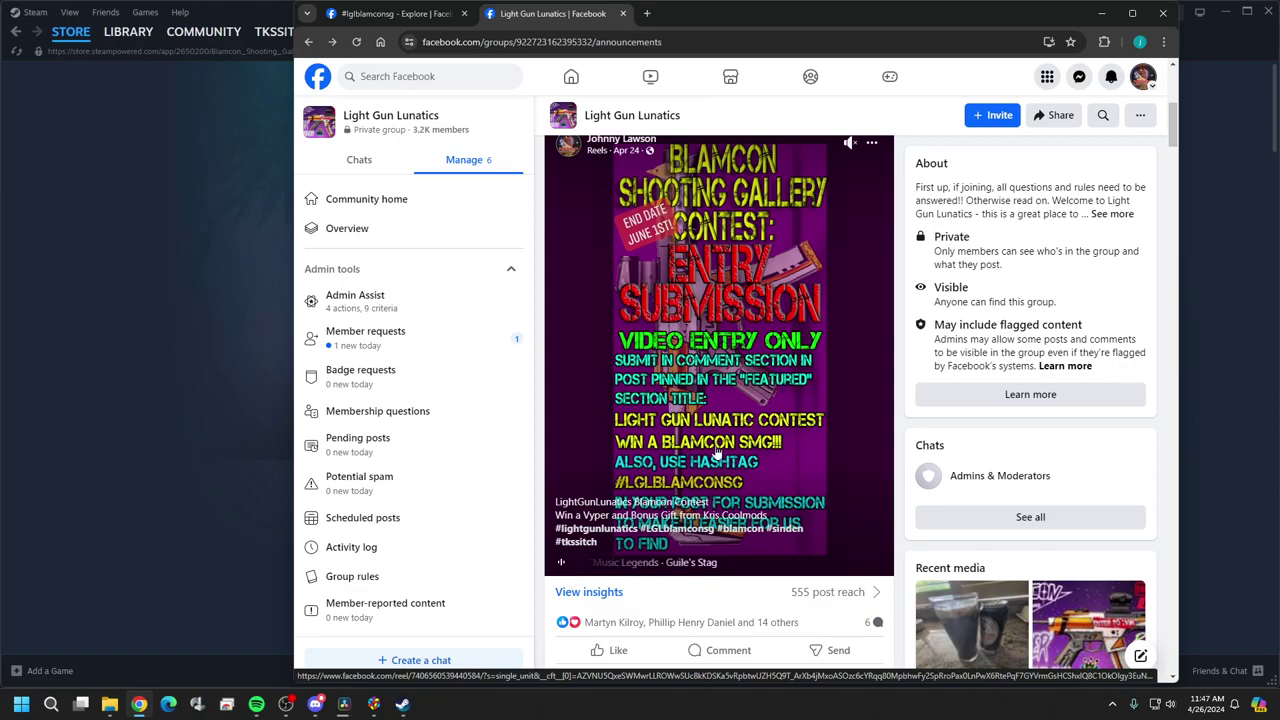
scroll(728, 364, "down", 1)
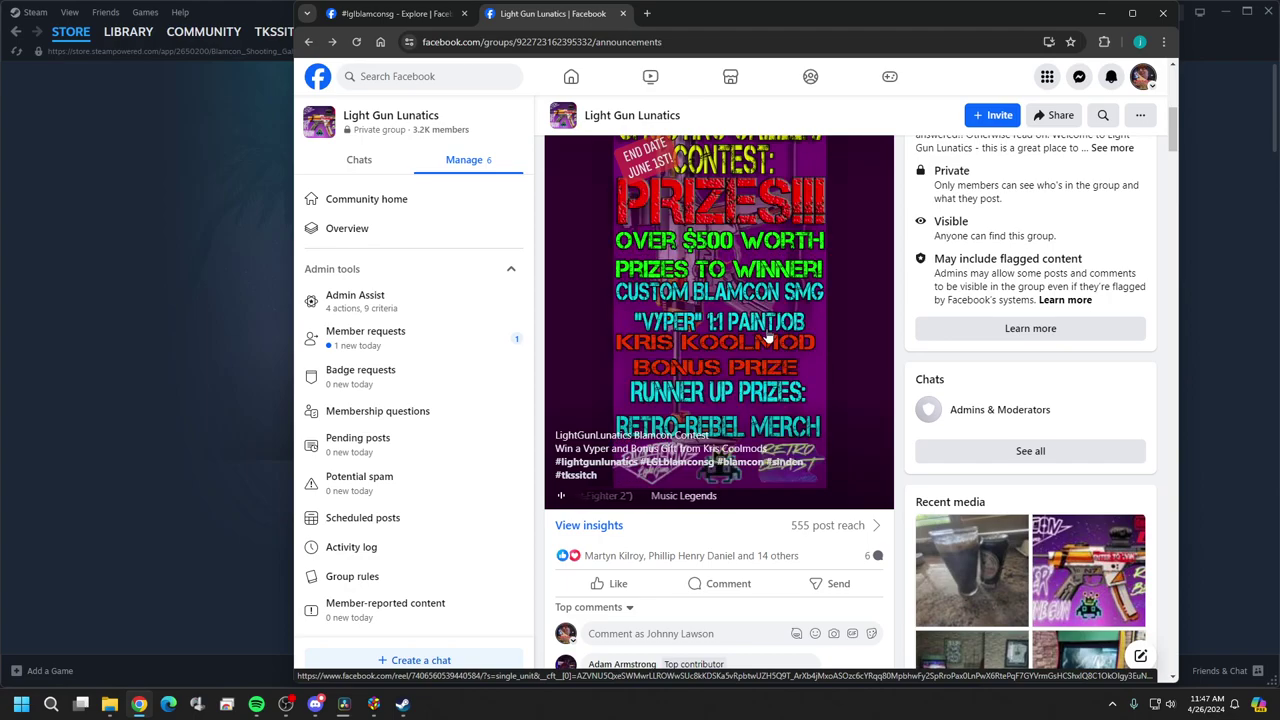
scroll(768, 338, "up", 1)
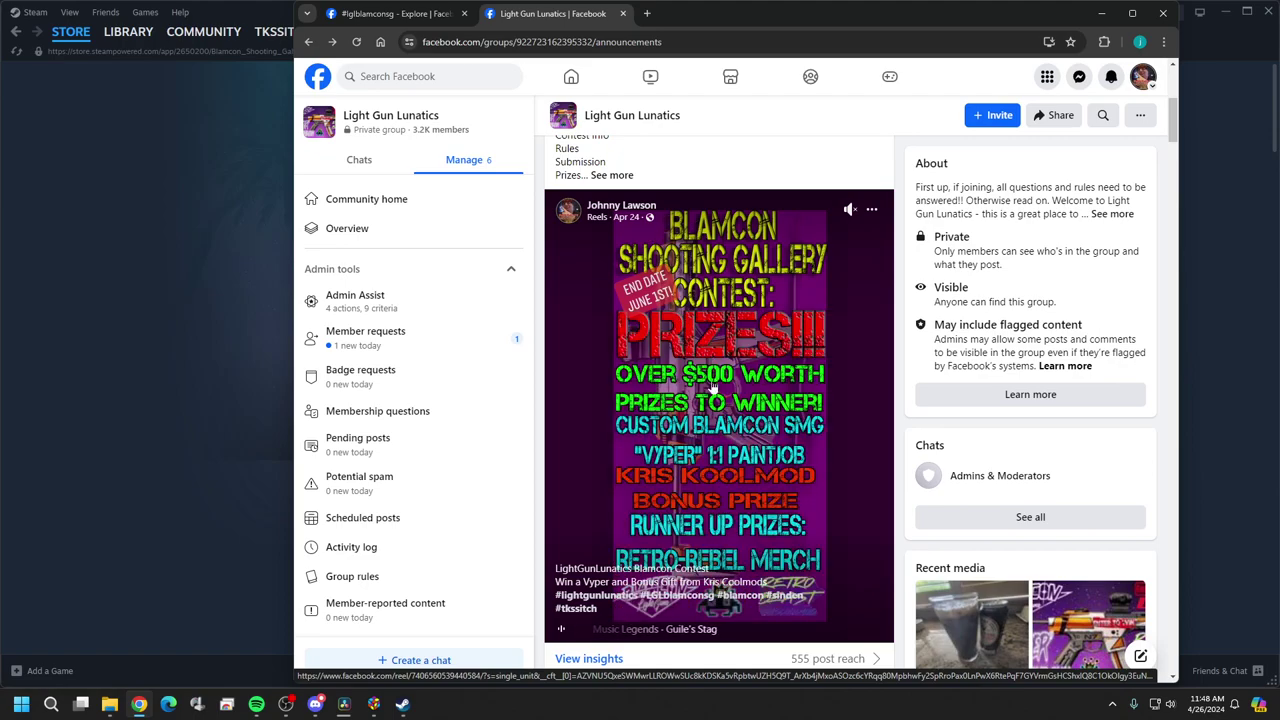
scroll(778, 333, "down", 4)
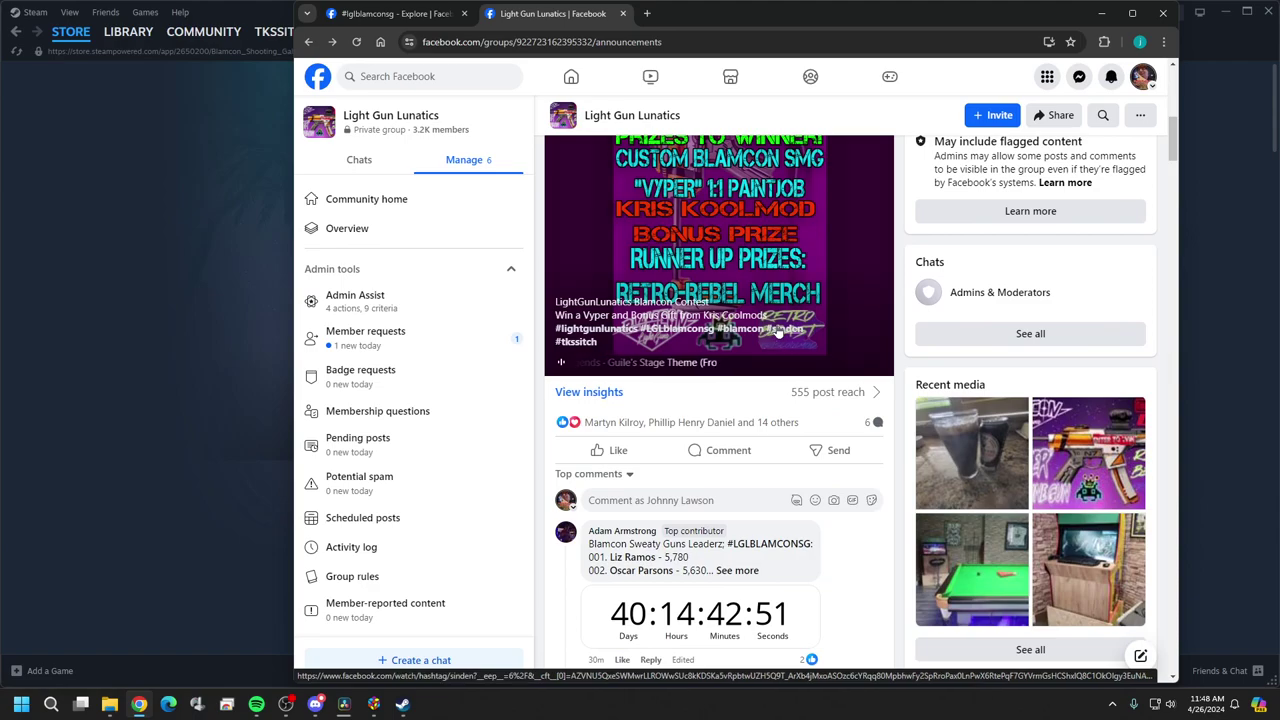
scroll(798, 344, "down", 1)
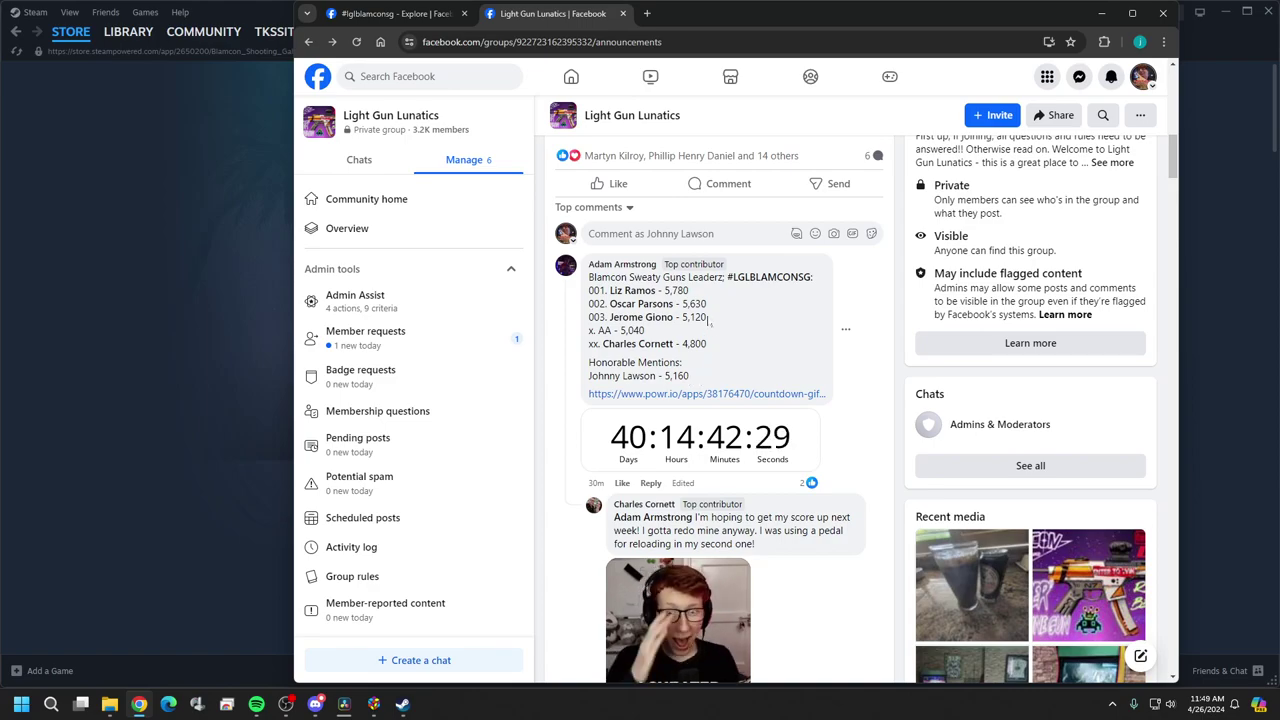
mouse_move(632, 292)
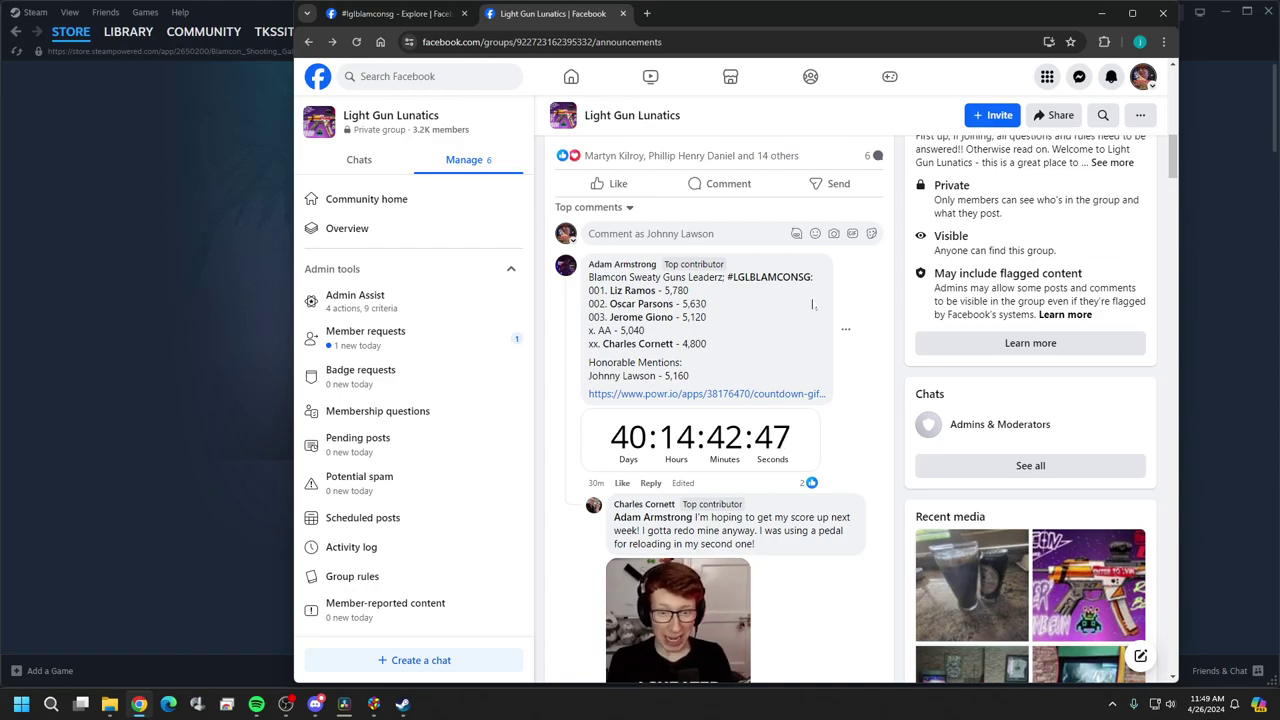
scroll(812, 305, "down", 3)
scroll(812, 305, "up", 3)
- Open the recent #lglblamconsg hashtag search on Facebook and look through the contest posts
left_click(430, 76)
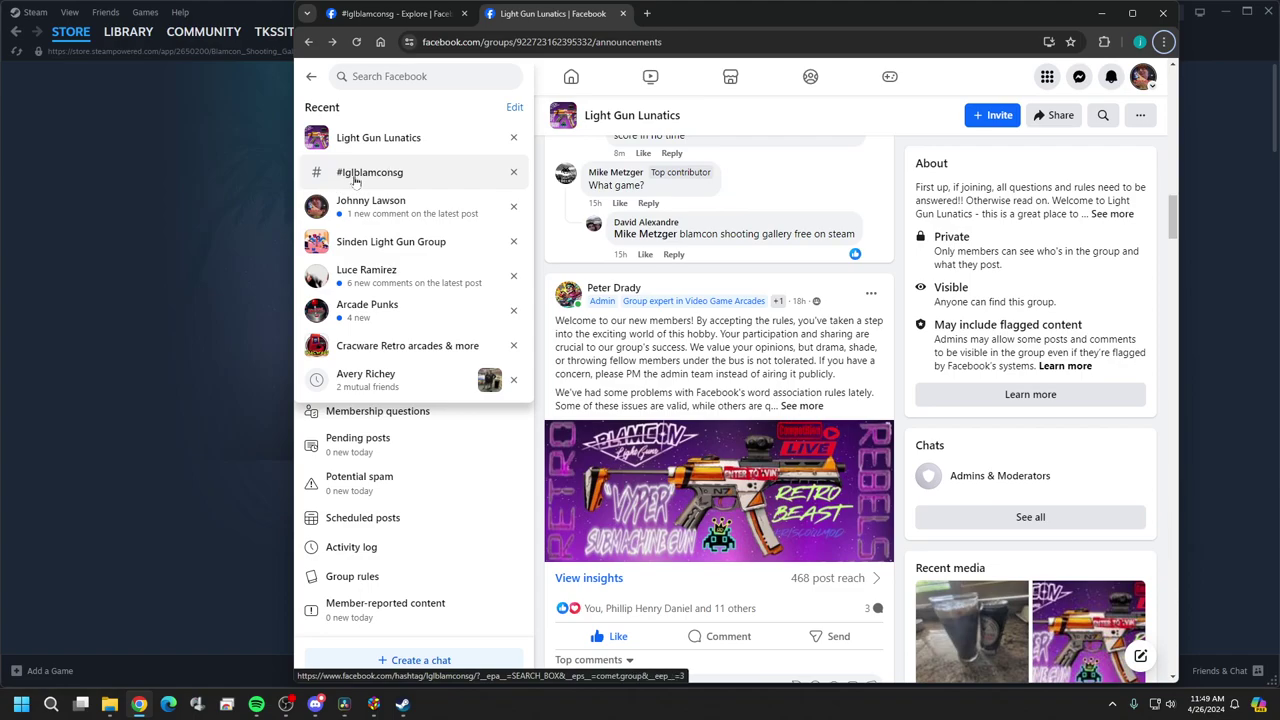
left_click(428, 176)
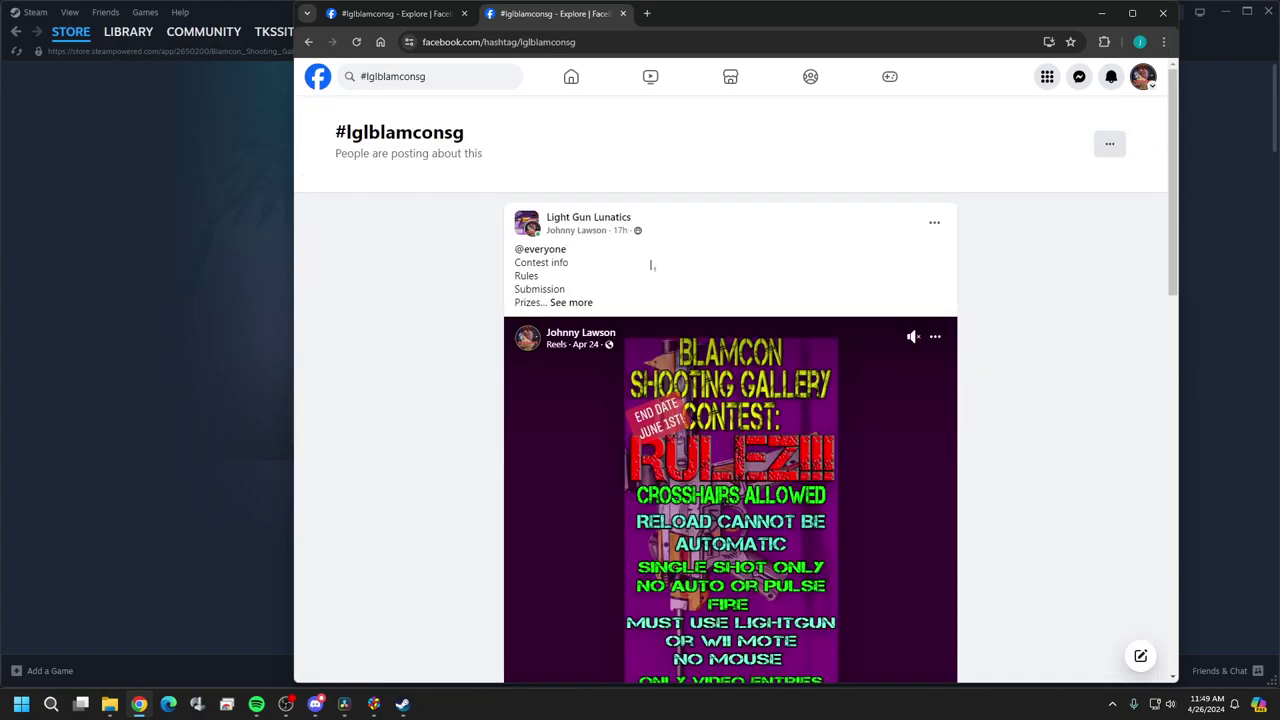
scroll(731, 232, "down", 15)
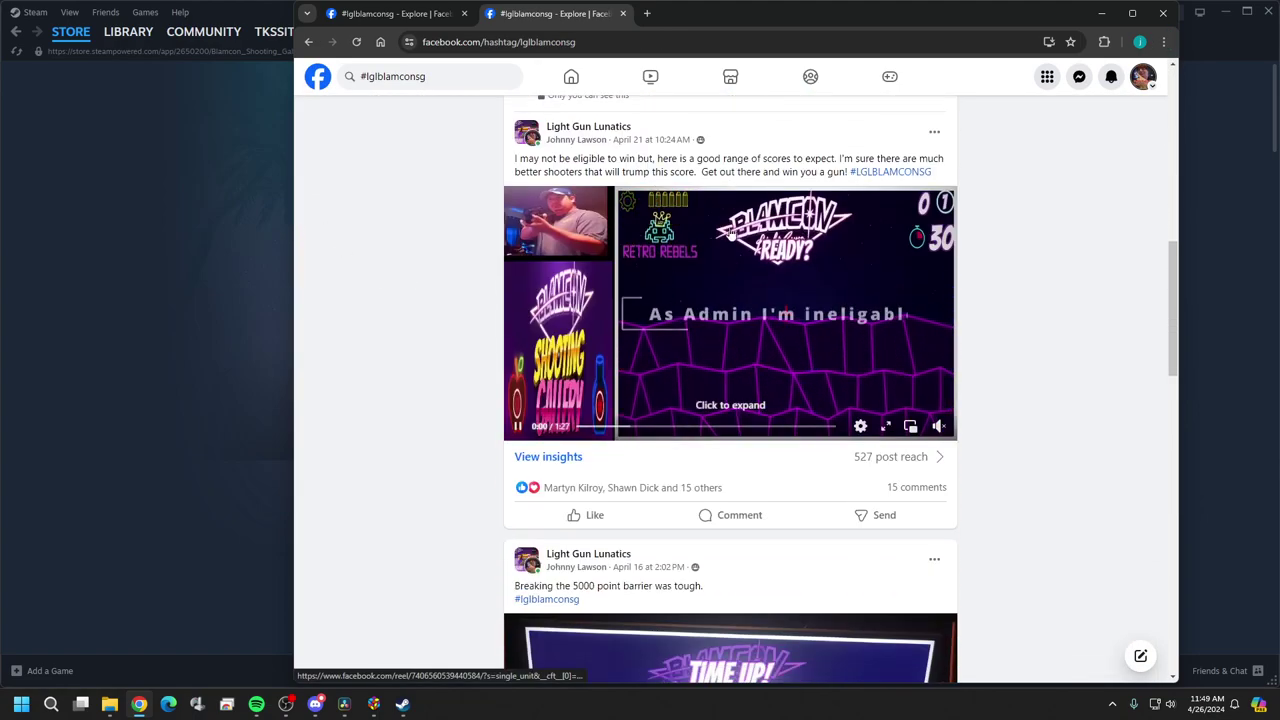
scroll(731, 232, "down", 8)
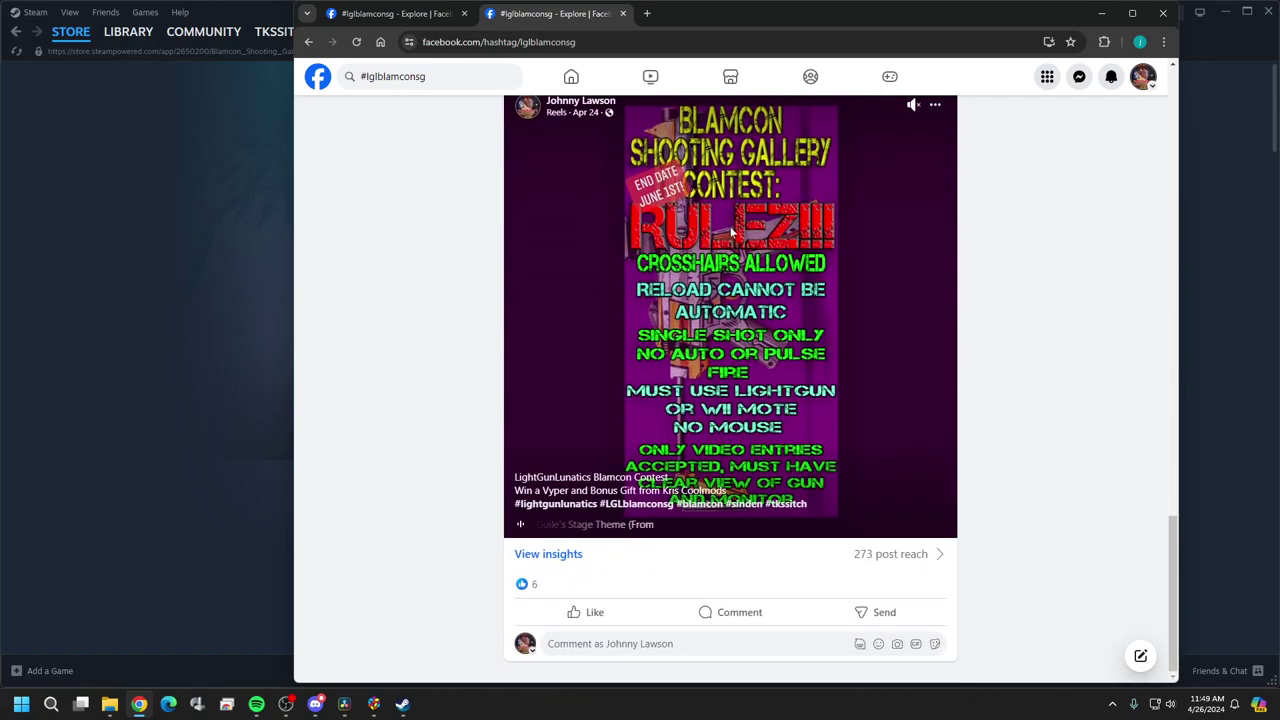
scroll(714, 330, "up", 10)
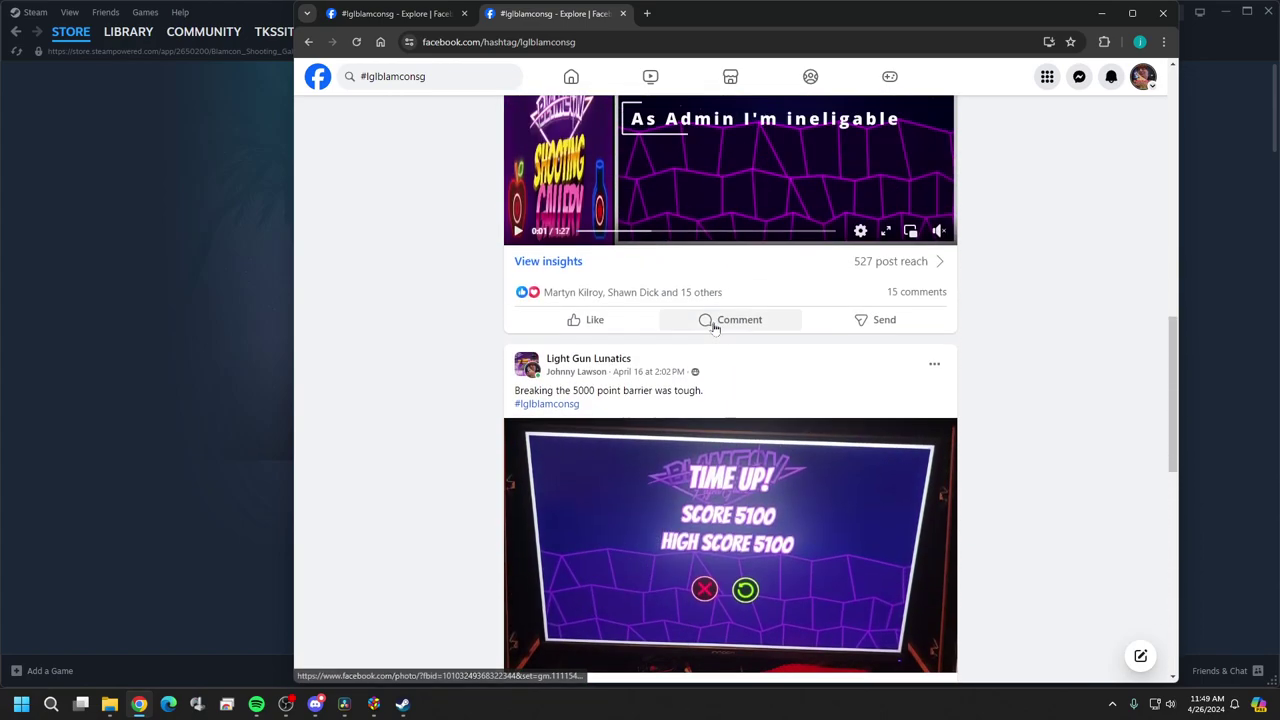
scroll(714, 330, "up", 4)
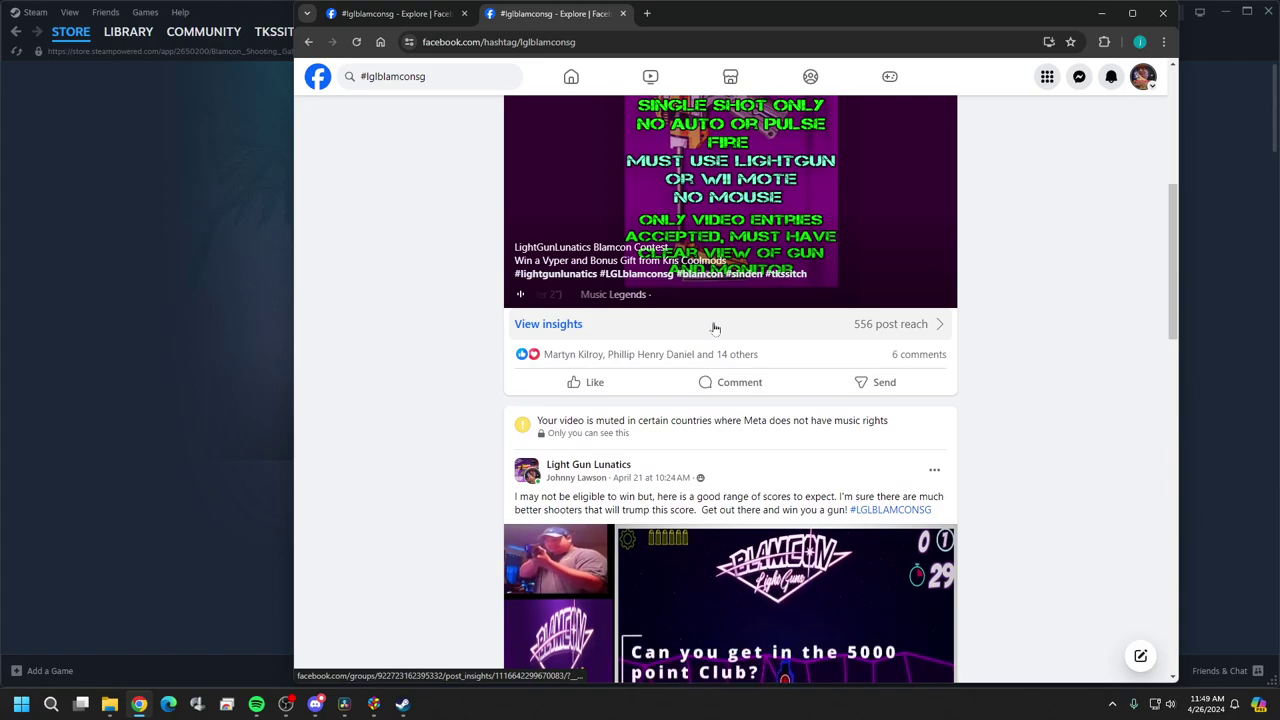
scroll(714, 329, "up", 6)
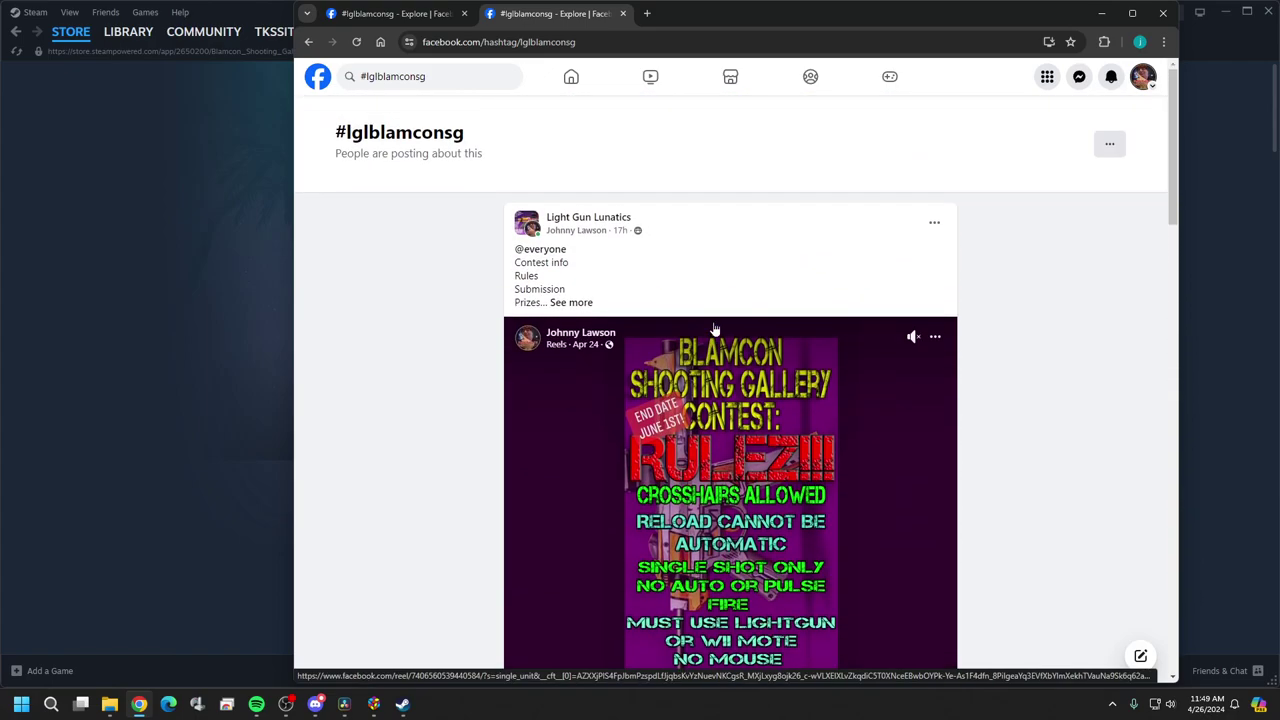
- Switch to Steam and examine the Blamcon Shooting Gallery store page, including its play option, early access details and page address
left_click(1101, 13)
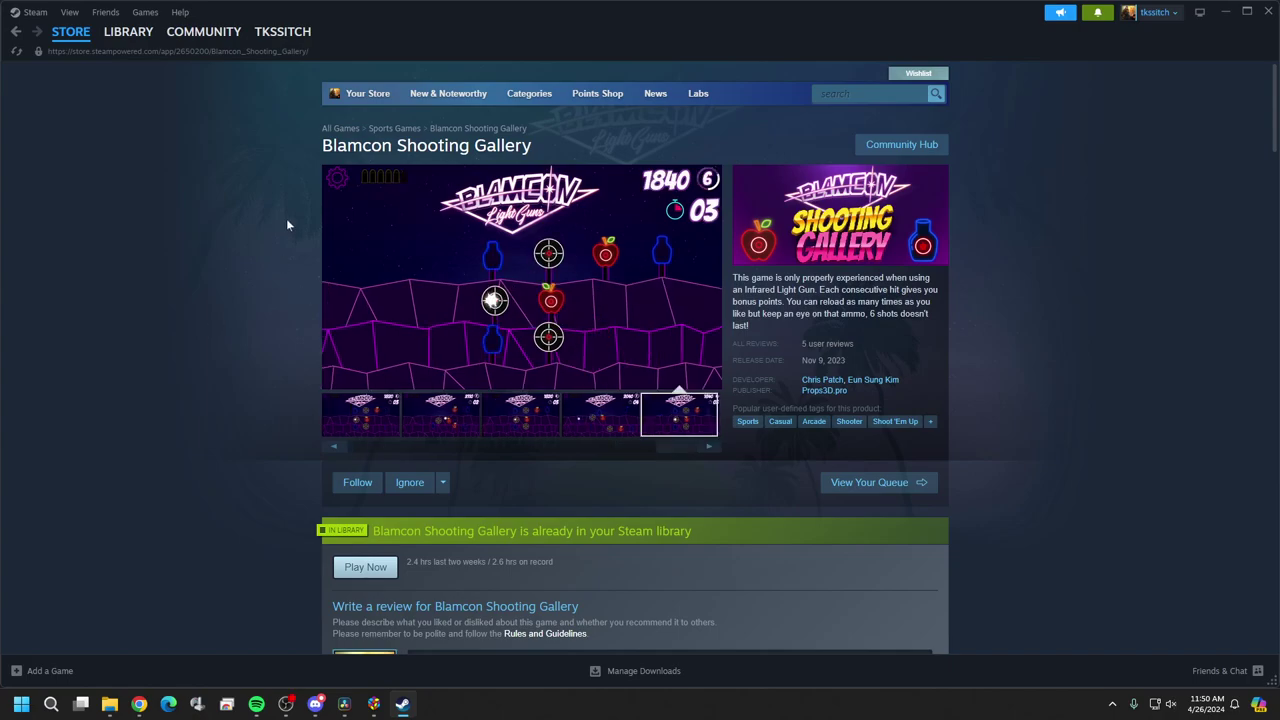
scroll(223, 290, "down", 2)
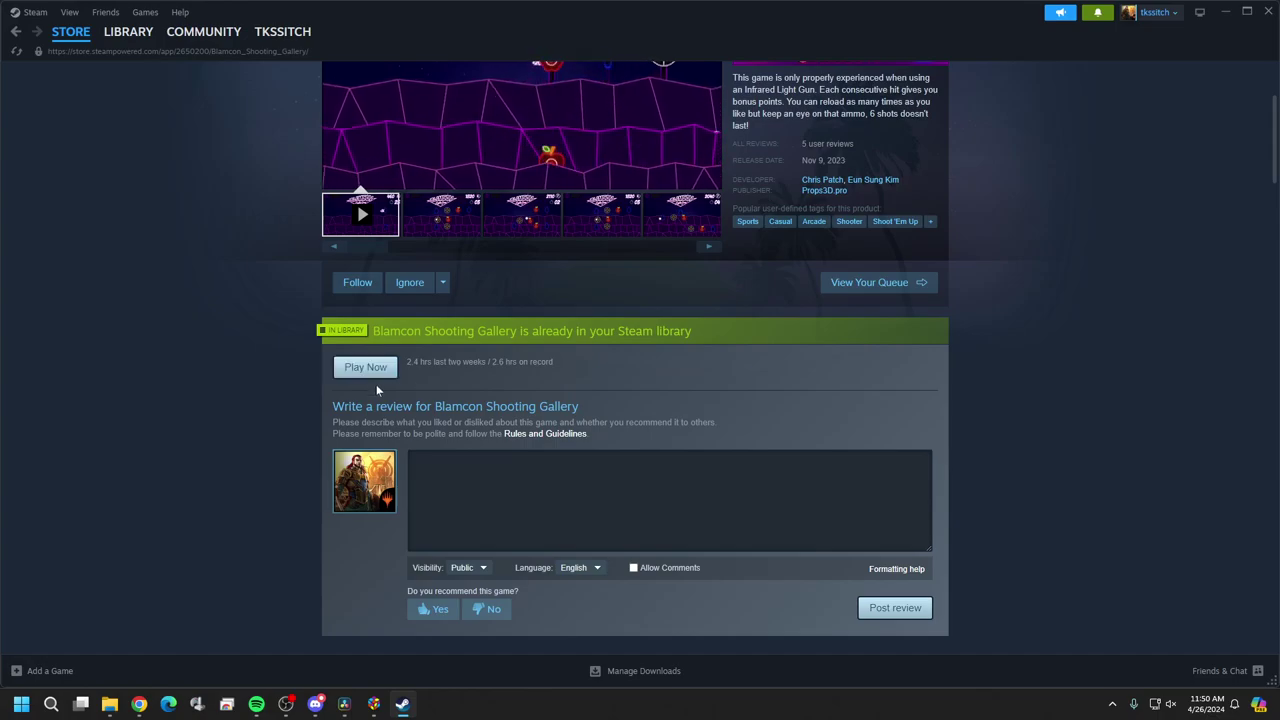
scroll(250, 363, "down", 1)
scroll(250, 363, "down", 5)
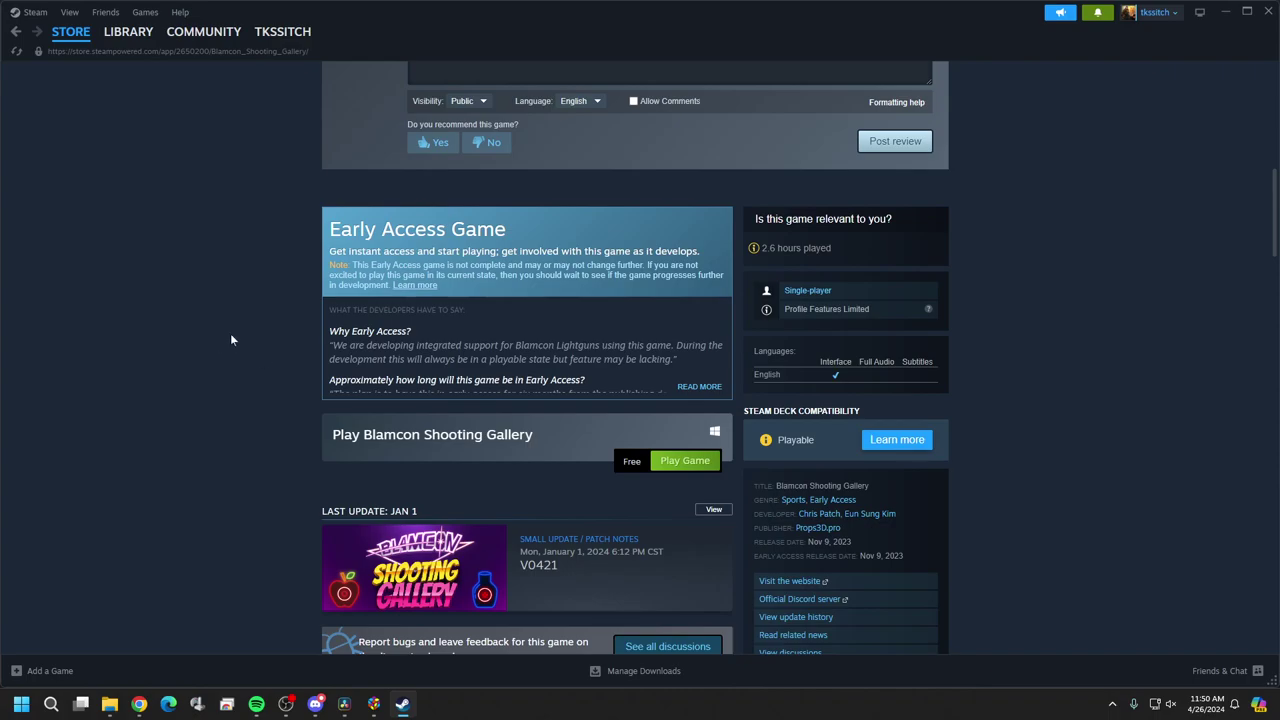
scroll(245, 330, "down", 2)
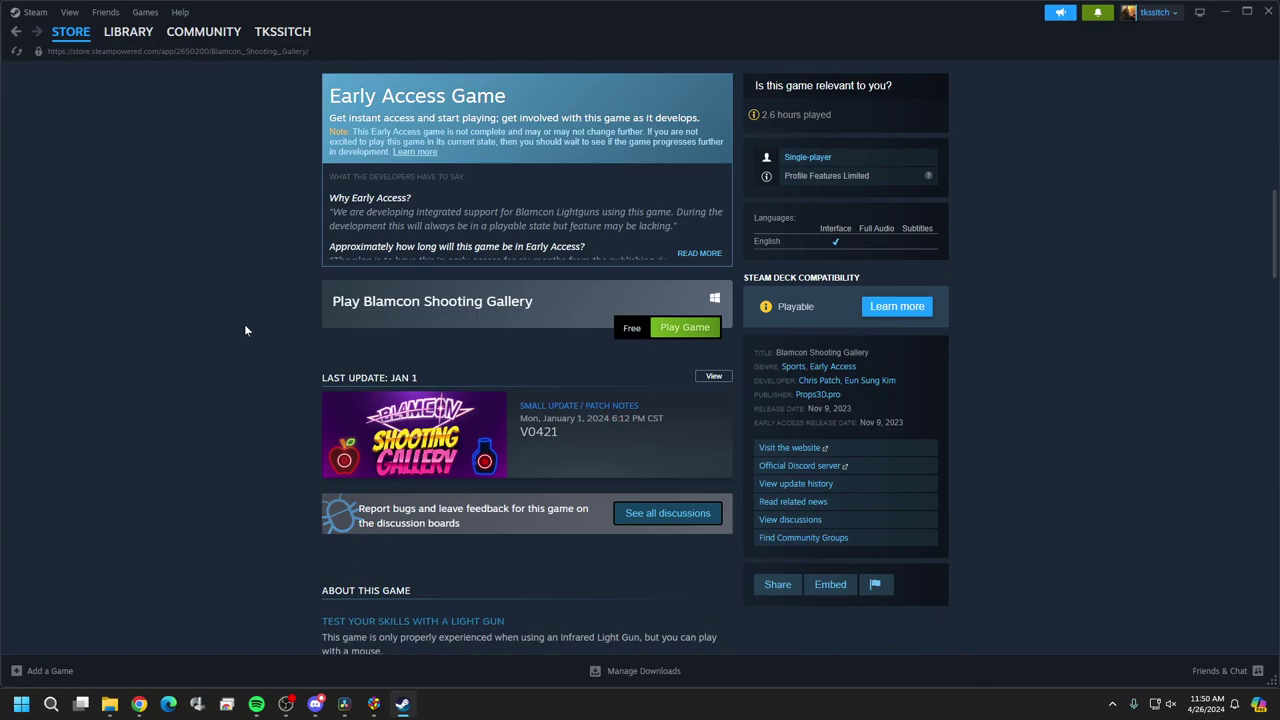
scroll(245, 330, "up", 10)
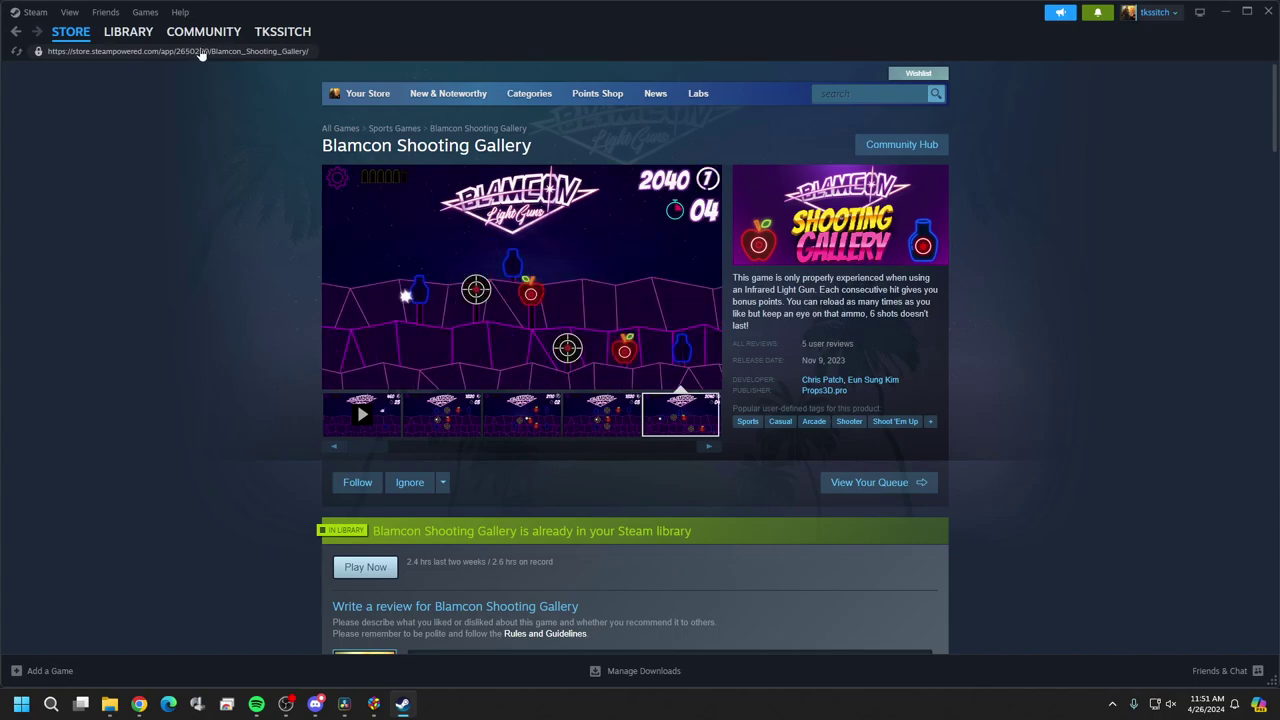
mouse_move(198, 33)
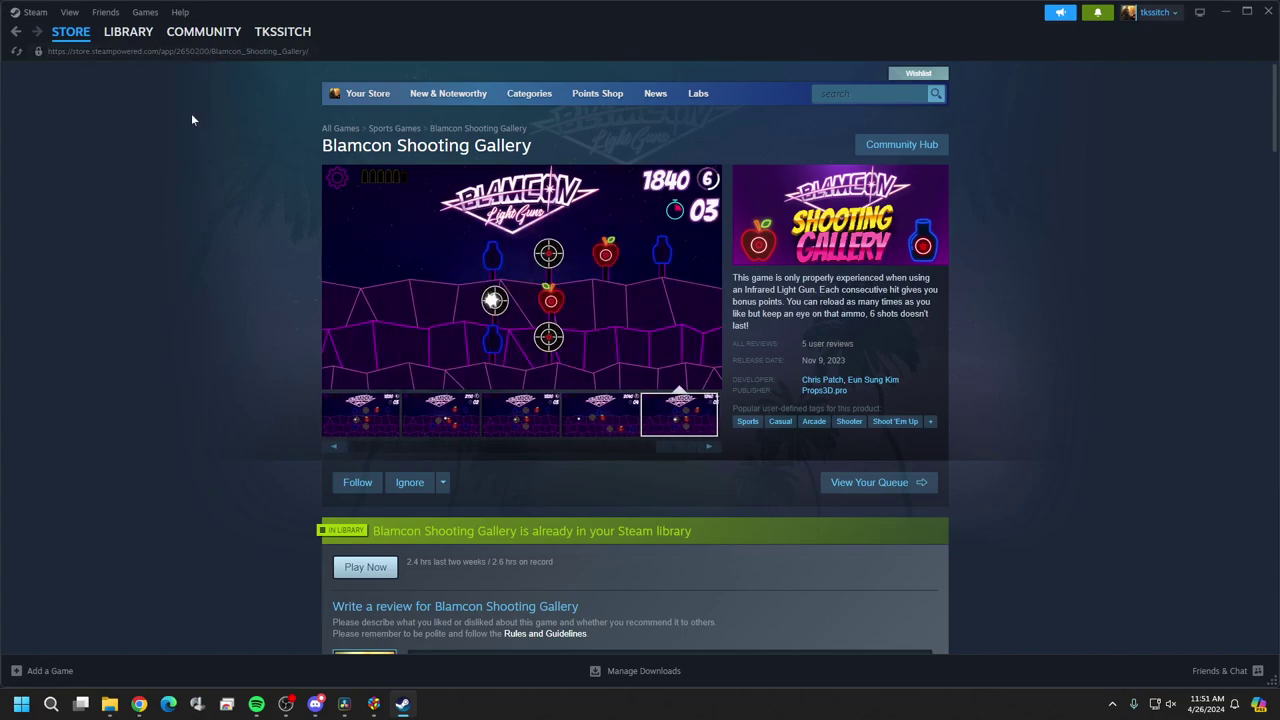
- Switch to LaunchBox, show all games and start adding a new game entry
key("alt+Tab")
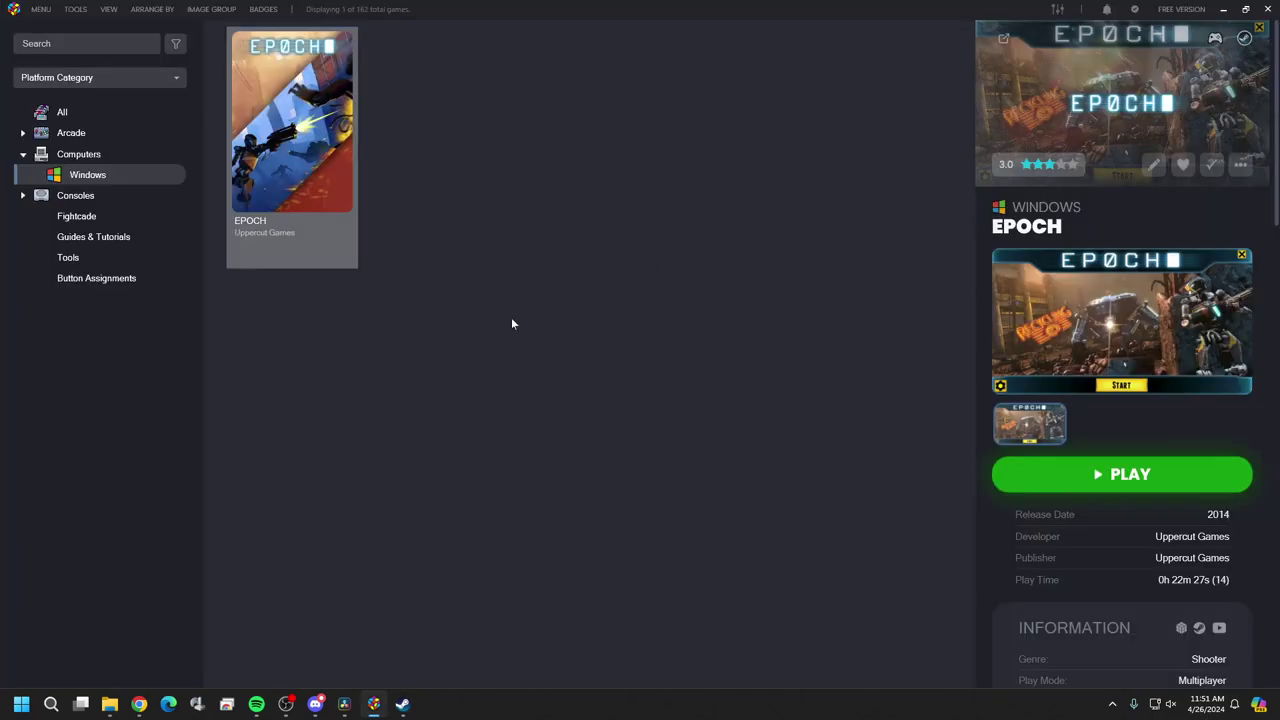
left_click(116, 111)
right_click(407, 291)
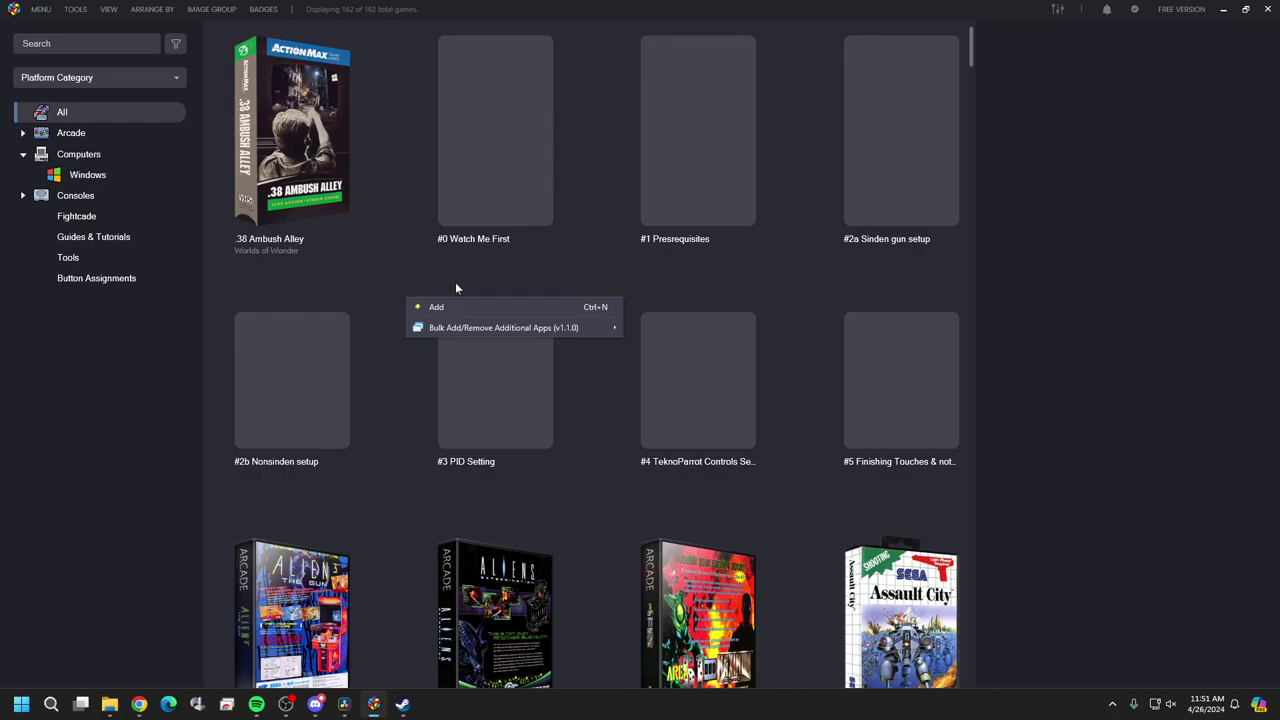
left_click(440, 307)
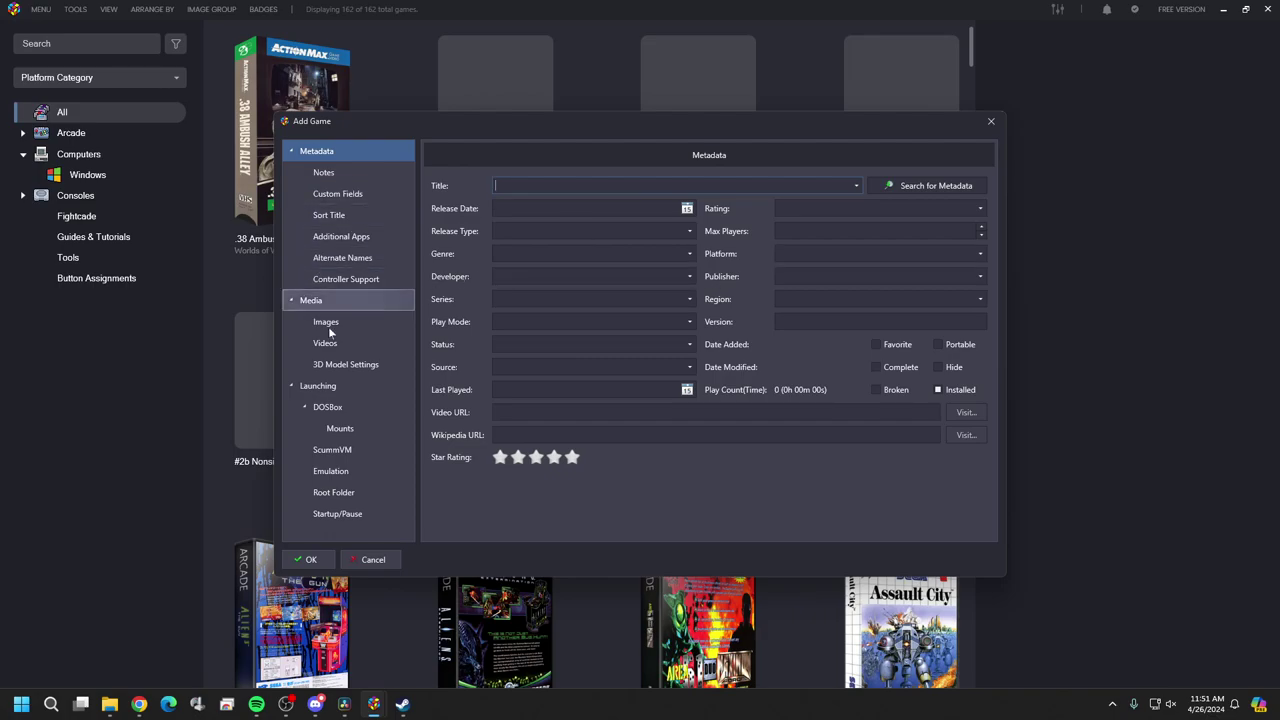
- Set the new game's application path to steam://rungameid/2650200, its title to Blamcon Shooting Gallery and its platform to Windows
left_click(348, 390)
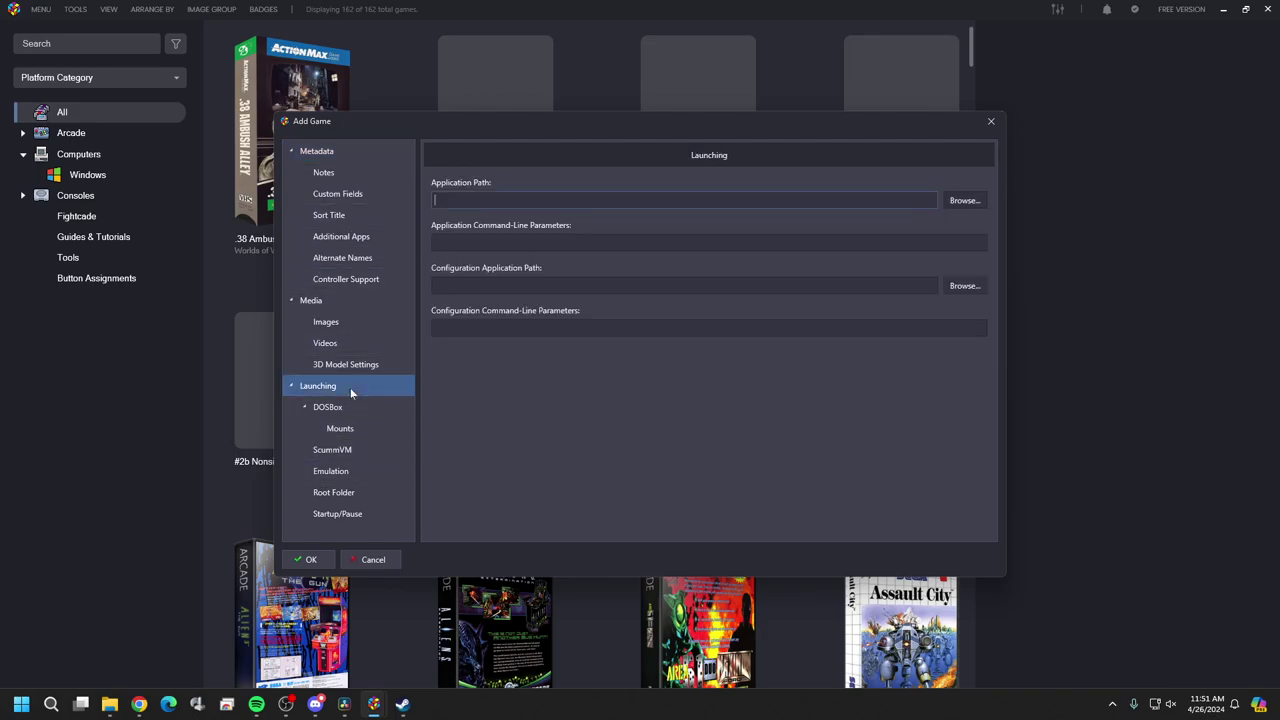
right_click(486, 198)
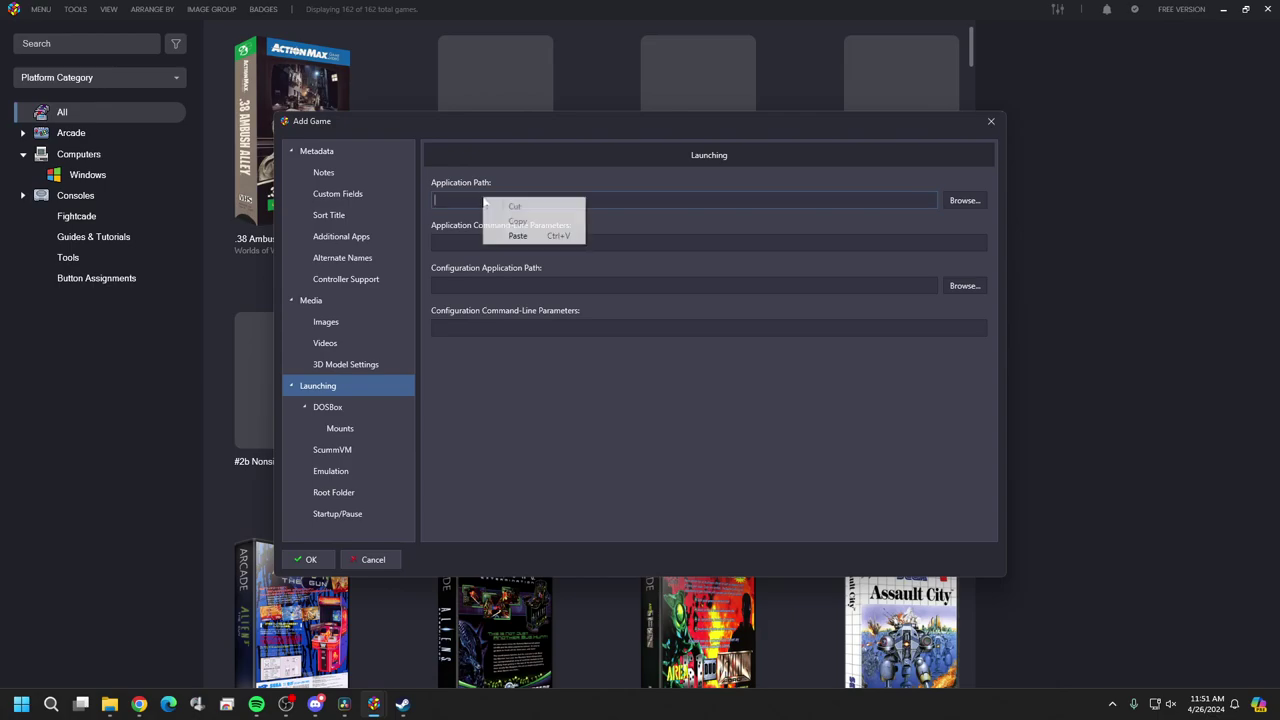
left_click(515, 236)
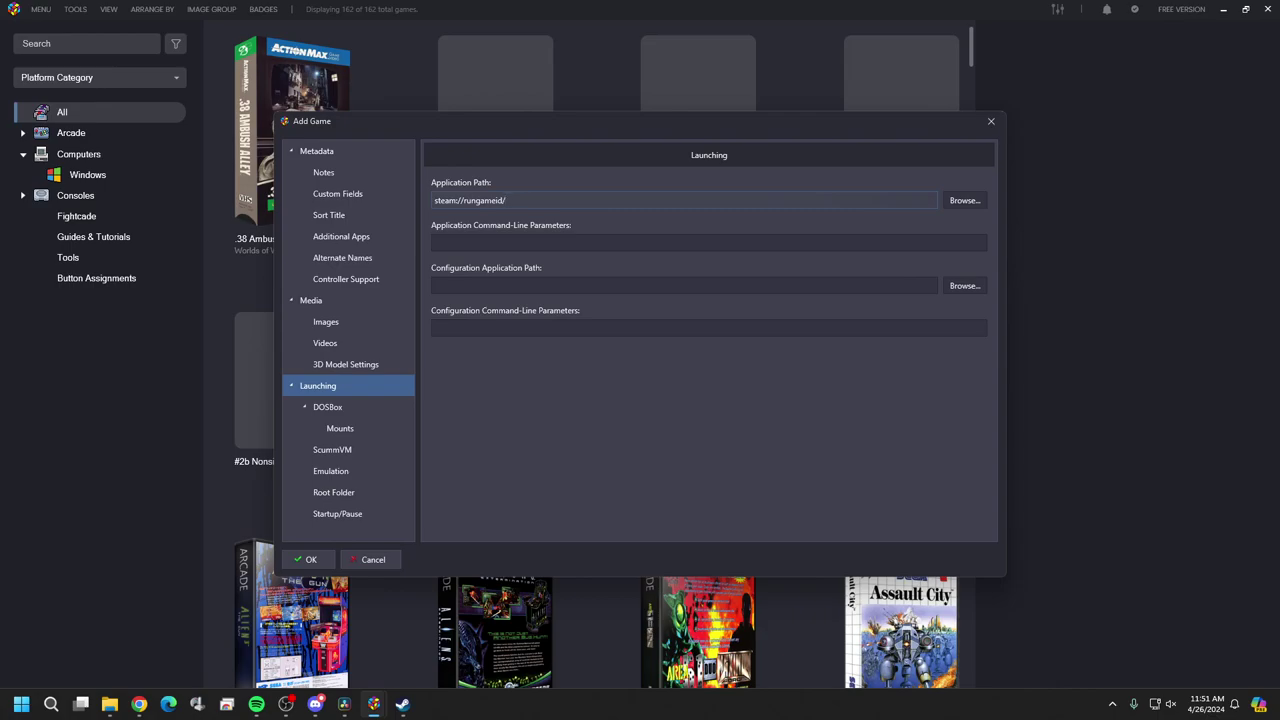
type("2650200")
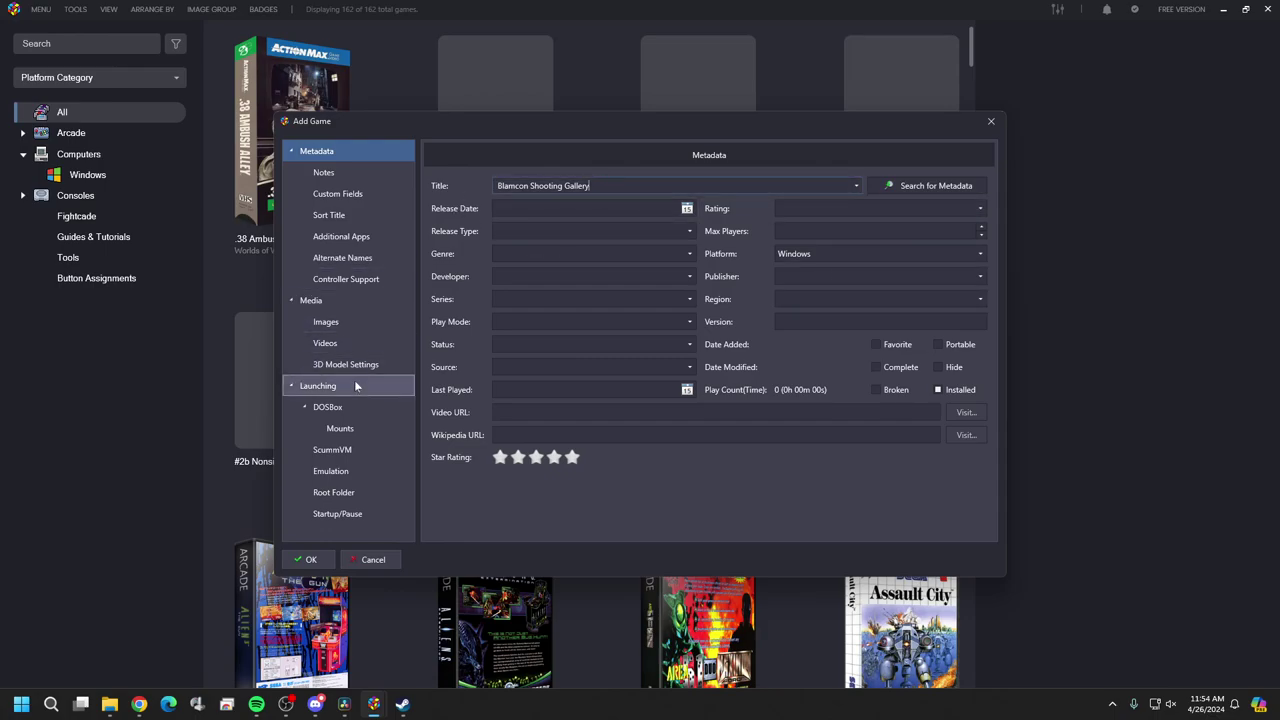
- Recheck the application path and save the Blamcon Shooting Gallery entry
left_click(318, 385)
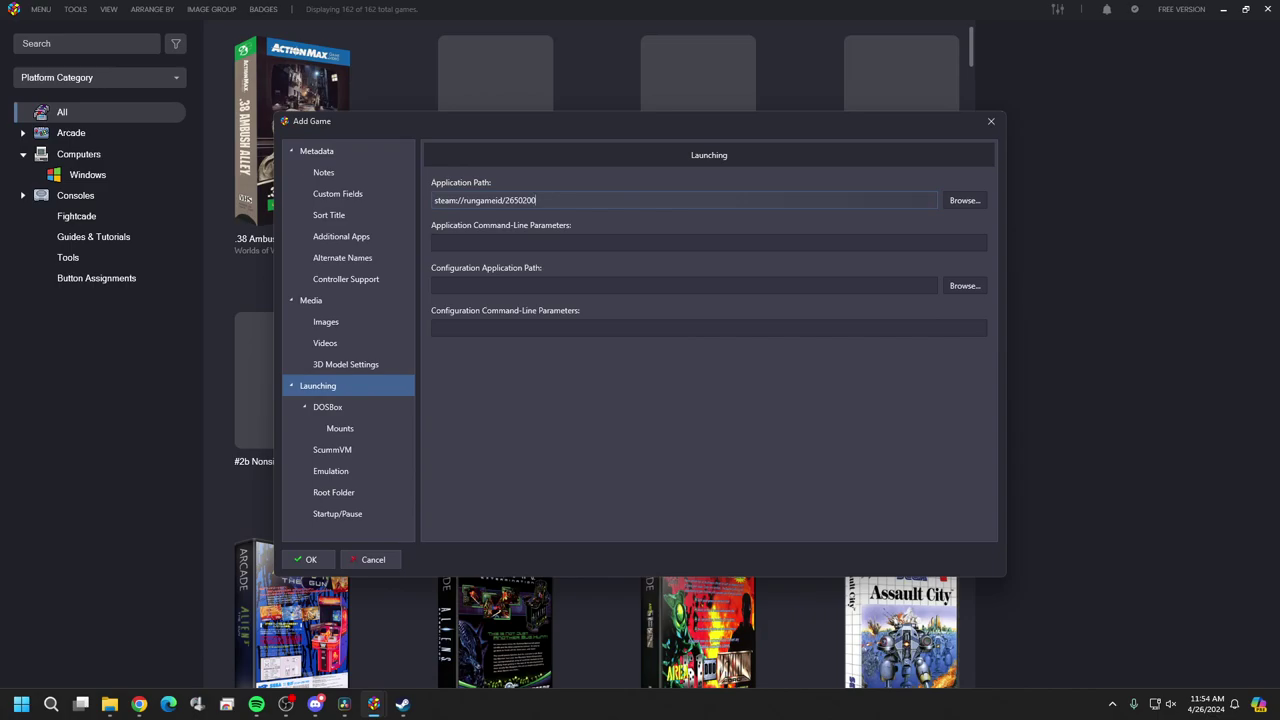
left_click(534, 192)
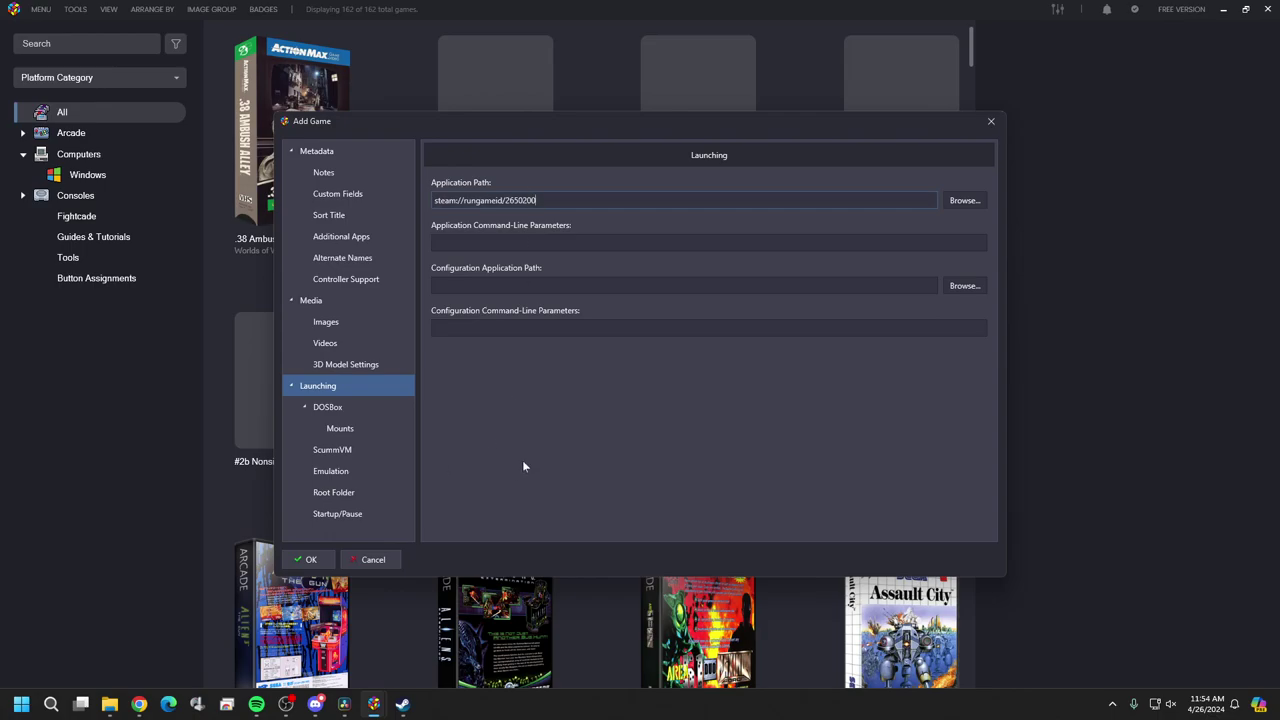
key("Return")
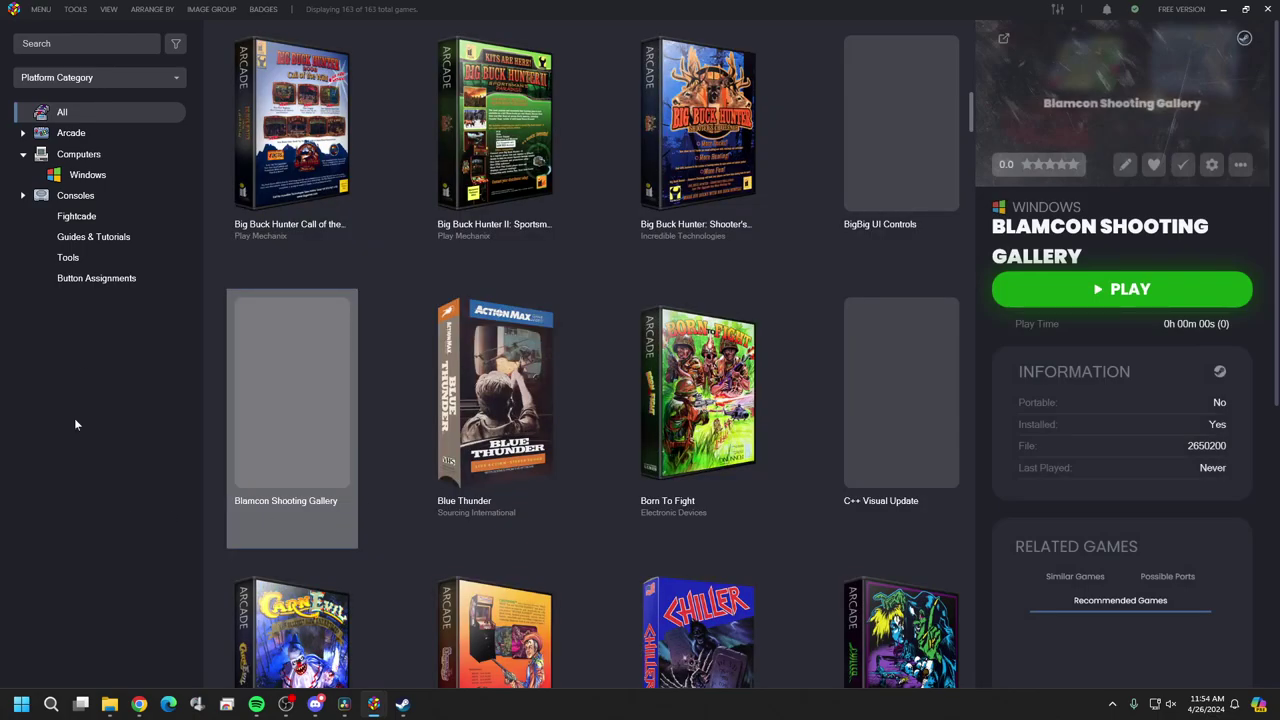
- Show the Windows platform's games and launch Blamcon Shooting Gallery
left_click(89, 177)
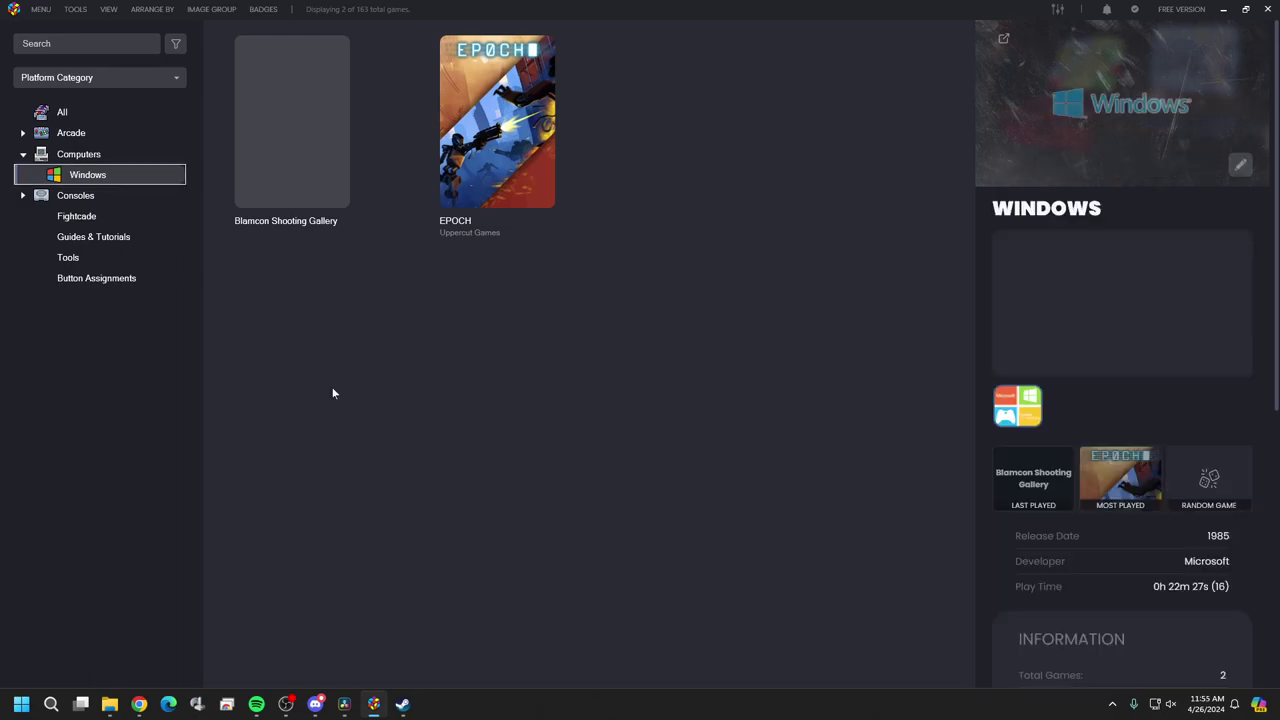
double_click(311, 164)
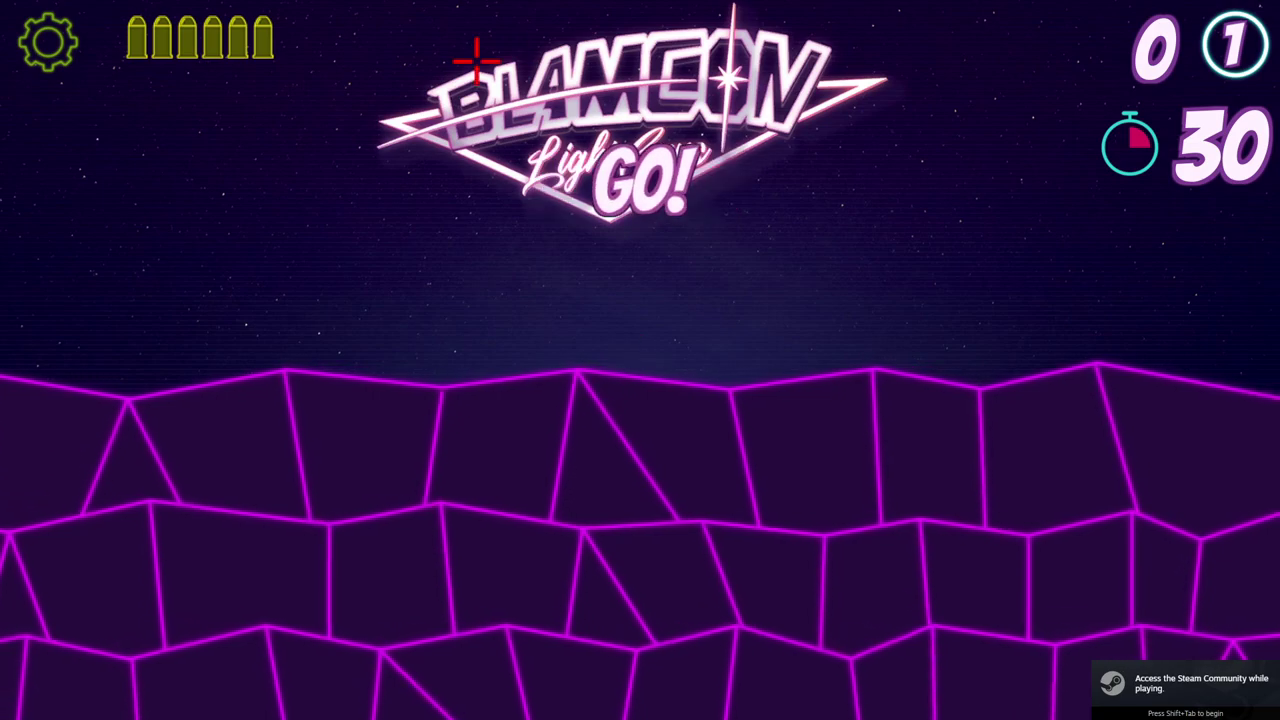
- Play the shooting gallery by firing at the apple, vase and bullseye targets, then quit the game
left_click(571, 285)
left_click(530, 310)
left_click(450, 435)
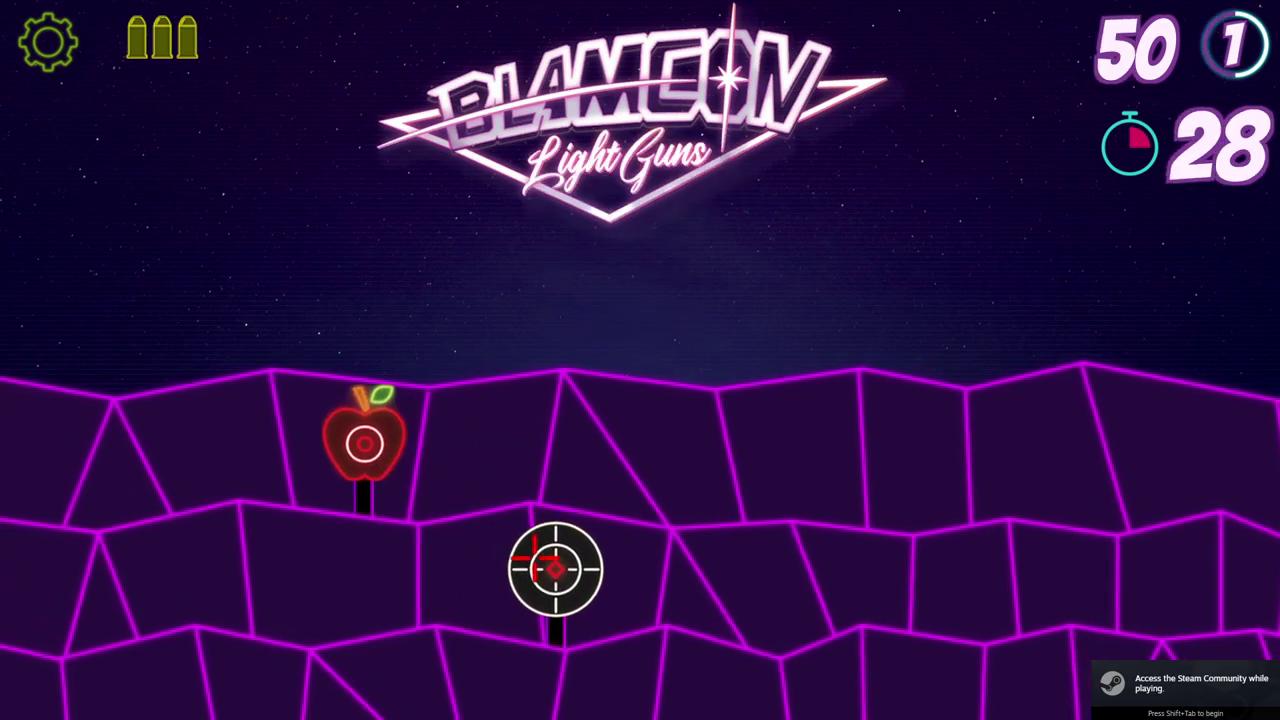
left_click(646, 571)
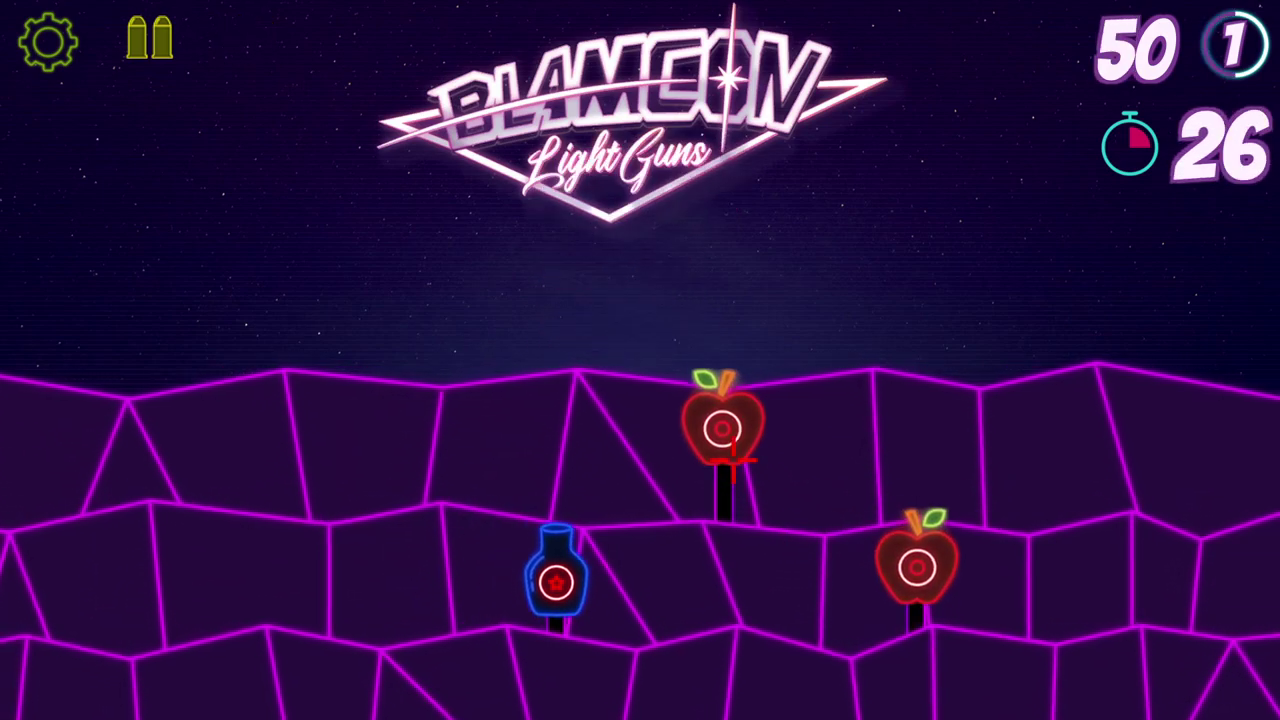
left_click(700, 410)
left_click(960, 575)
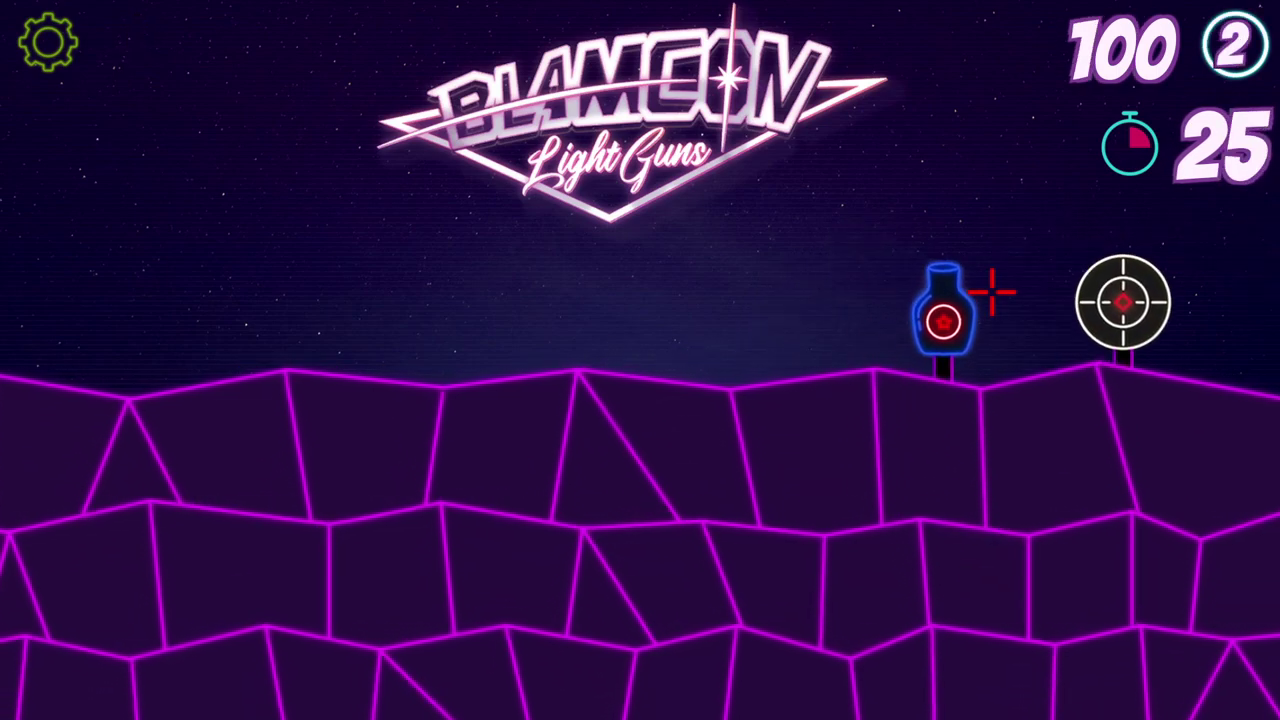
left_click(706, 340)
left_click(708, 340)
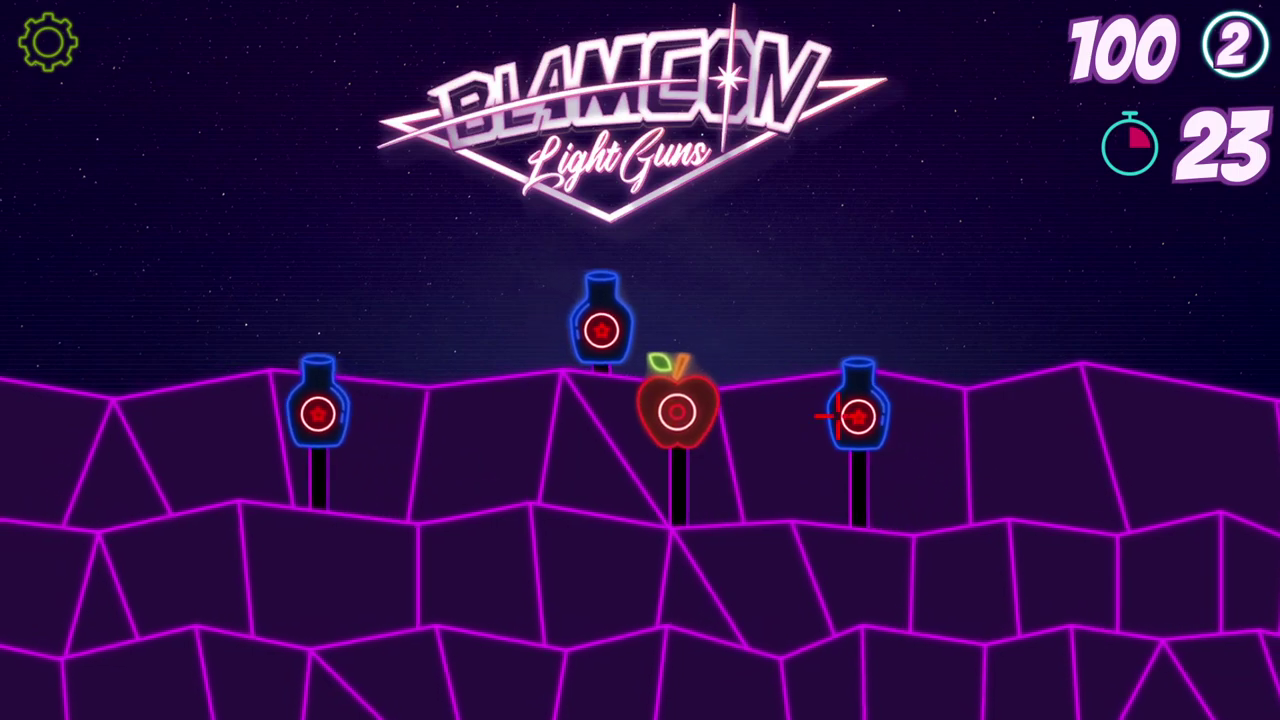
left_click(702, 300)
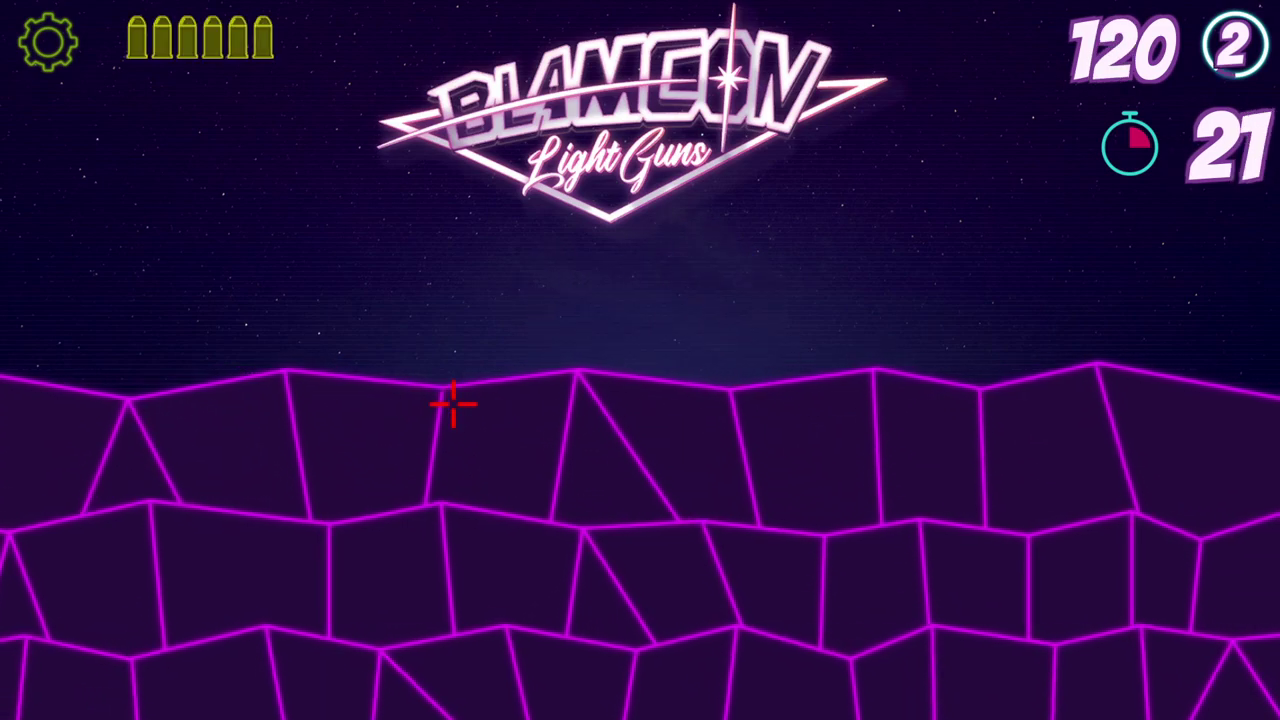
left_click(395, 455)
left_click(960, 300)
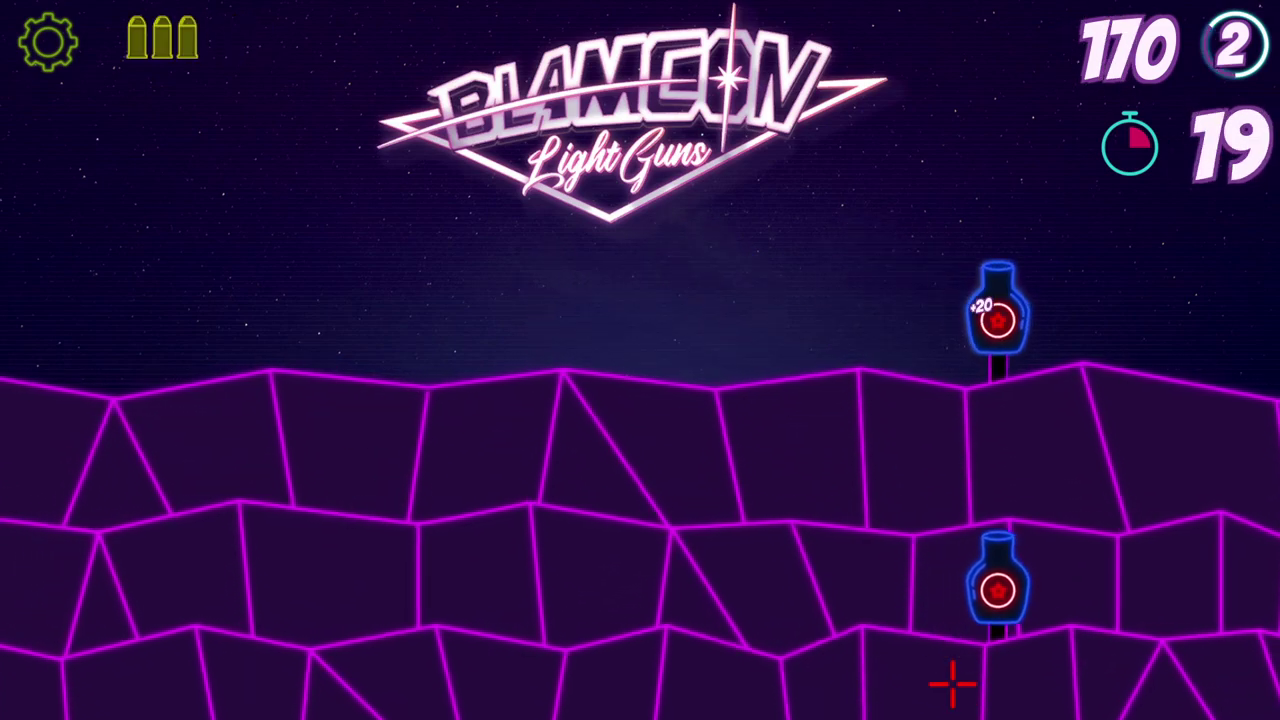
left_click(1034, 551)
left_click(441, 525)
left_click(272, 420)
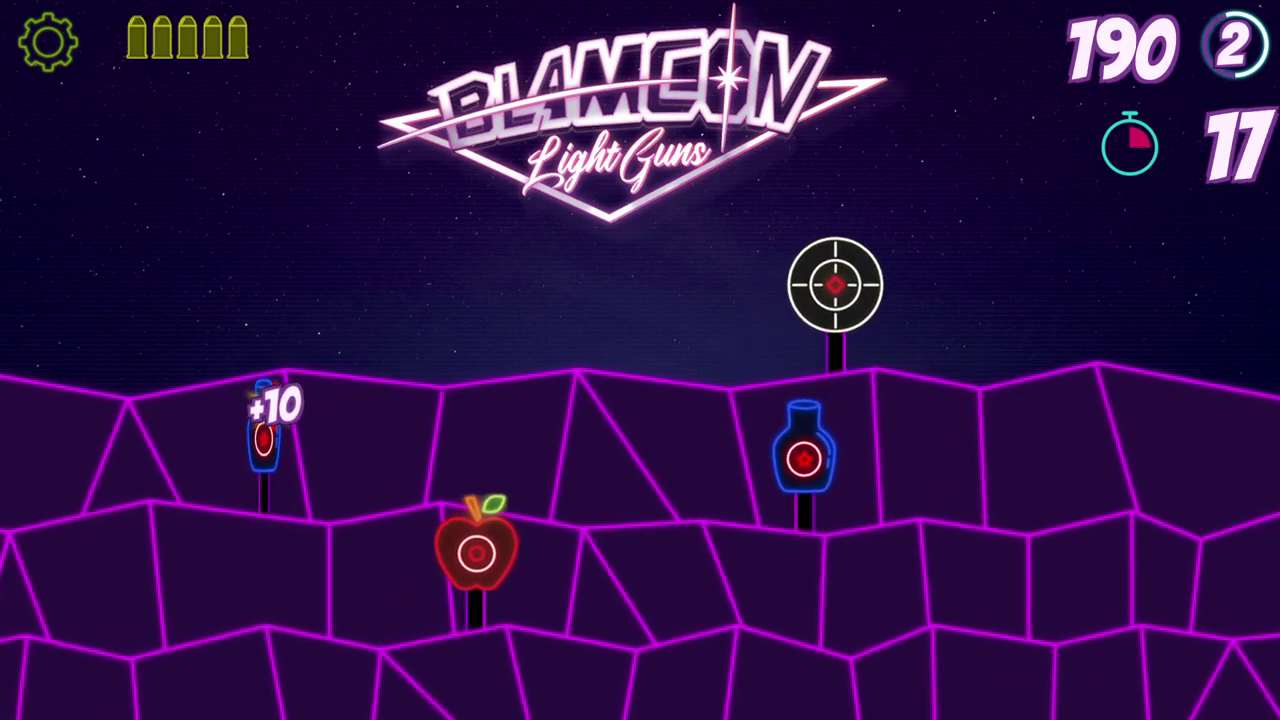
left_click(760, 440)
left_click(666, 420)
left_click(685, 400)
left_click(864, 410)
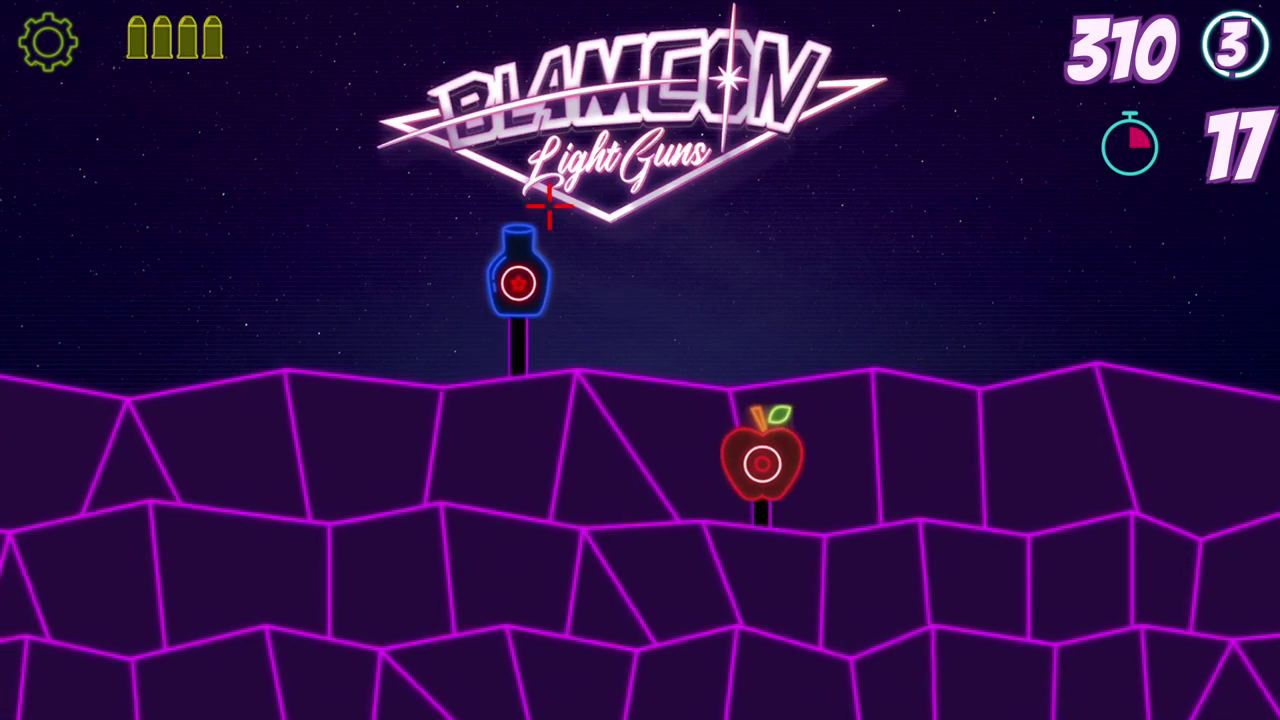
left_click(819, 271)
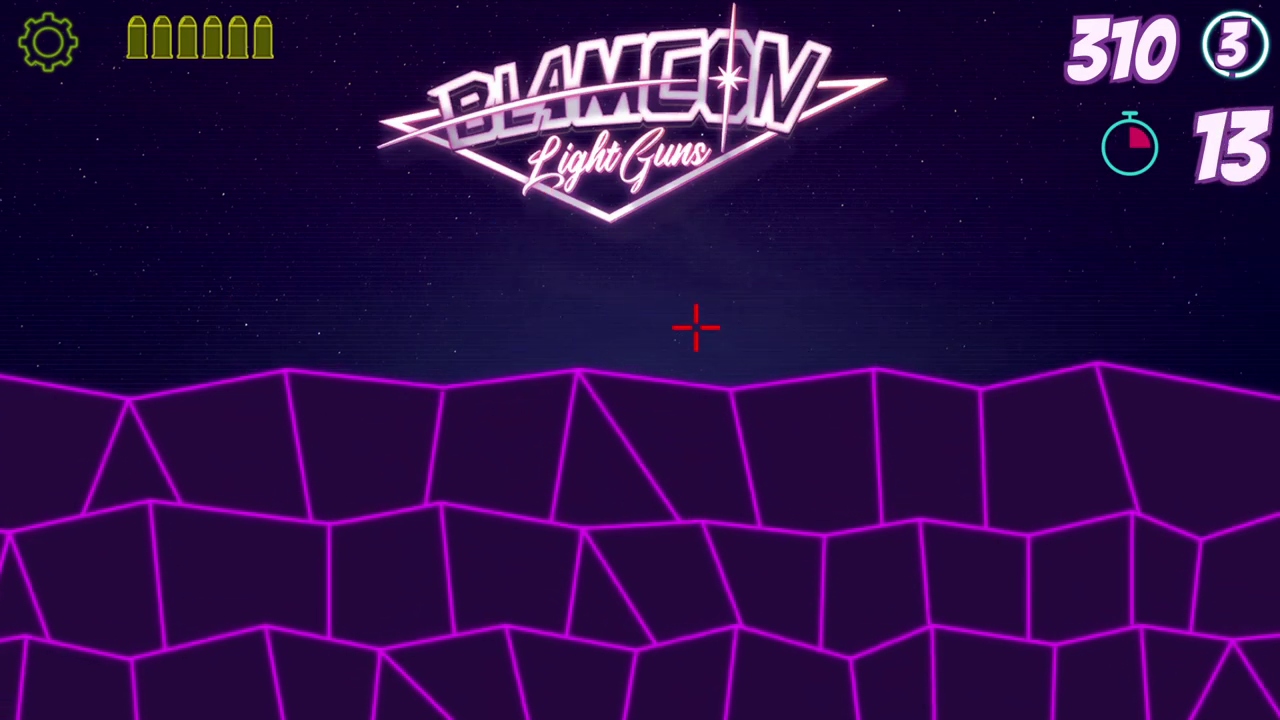
key("Escape")
left_click(553, 420)
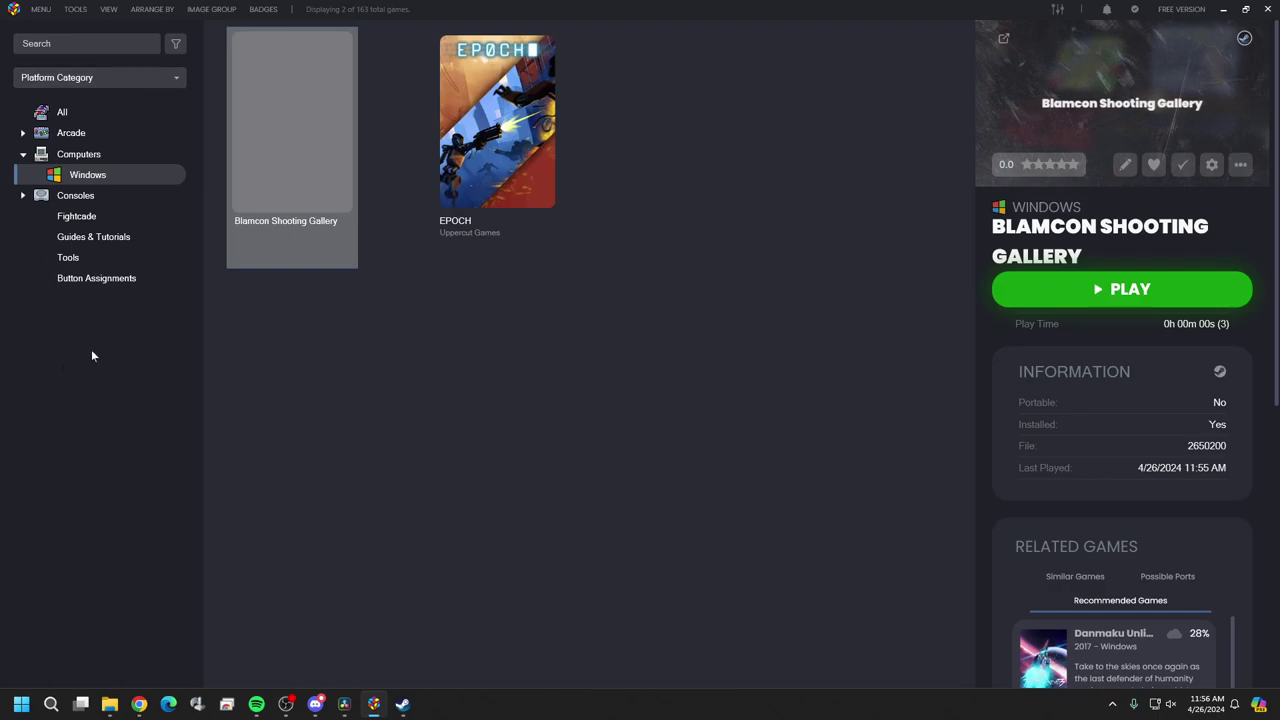
- Show the Tools category in LaunchBox, then minimise the LaunchBox and Steam windows
left_click(131, 256)
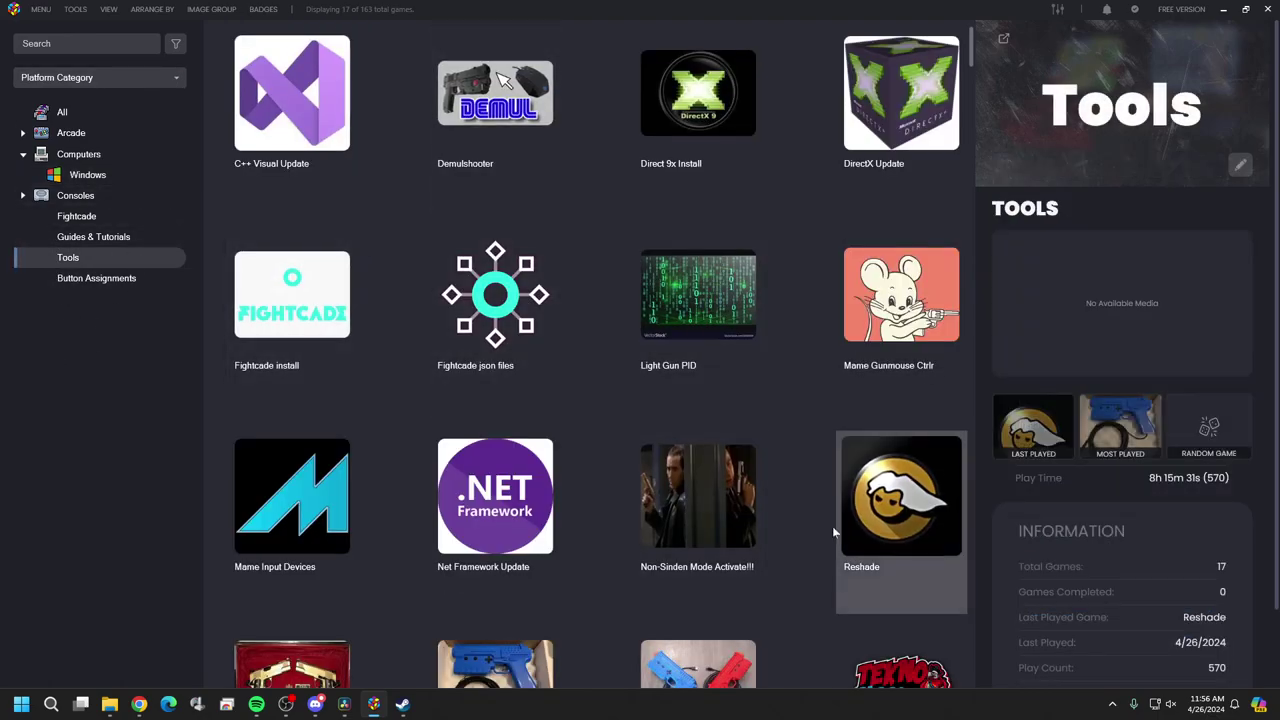
left_click(1224, 10)
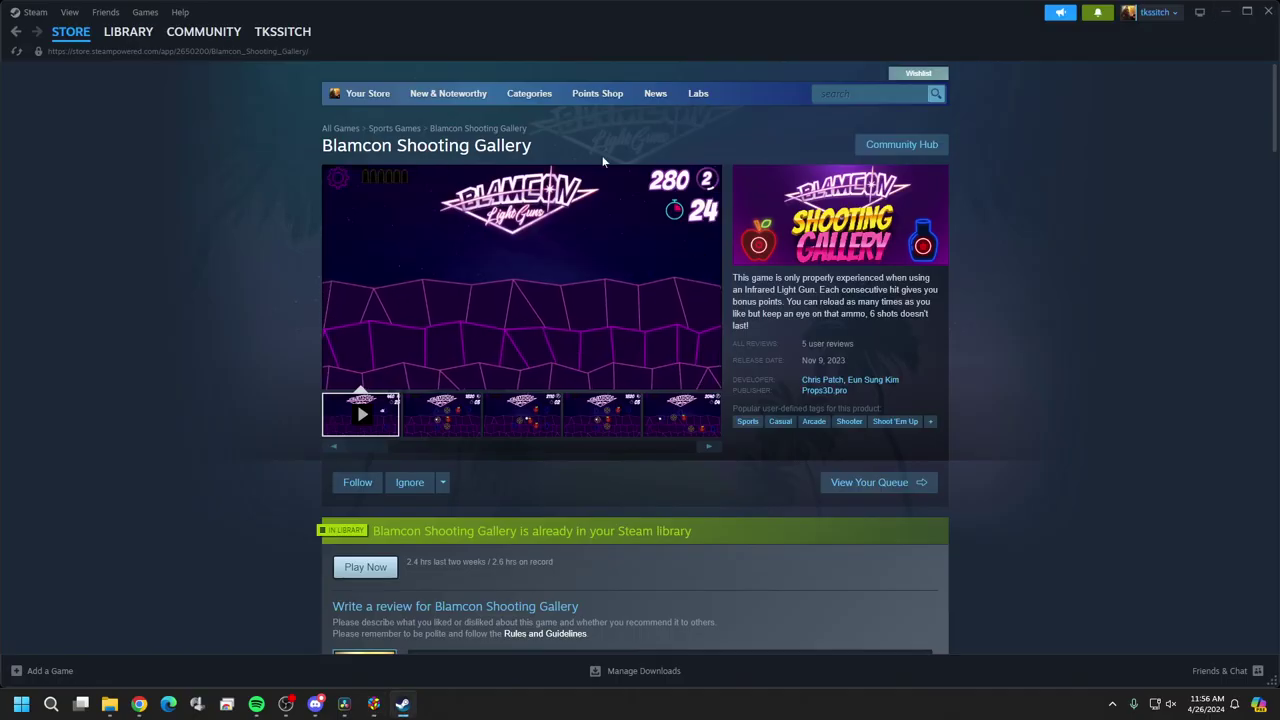
left_click(1222, 12)
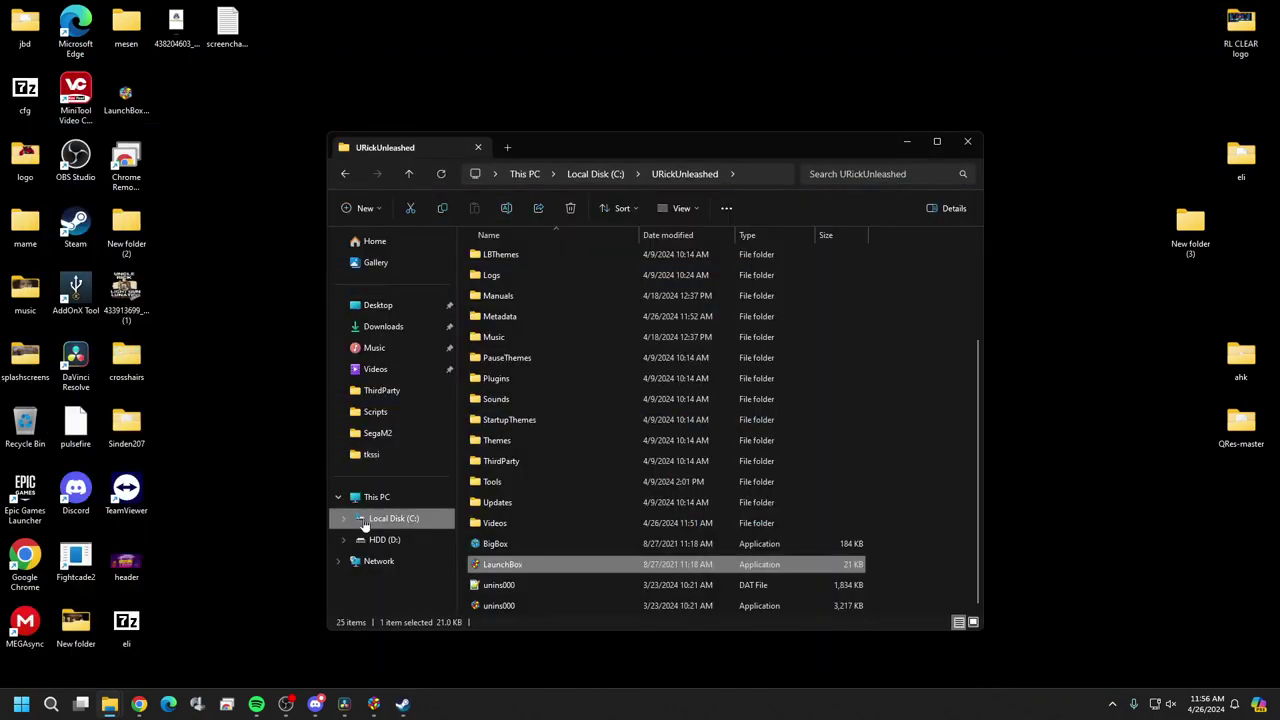
- Switch to Chrome, download ReShade 6.1.1 from reshade.me and show the downloaded setup file in its folder
left_click(139, 704)
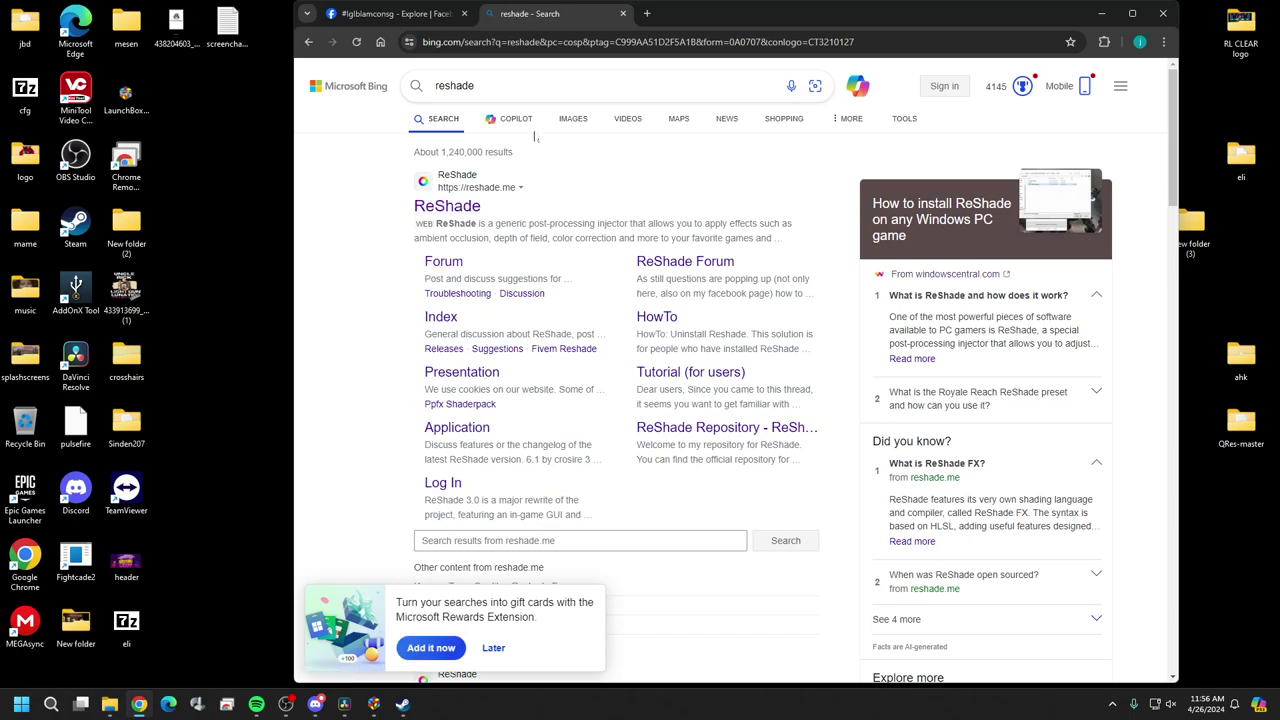
left_click(465, 205)
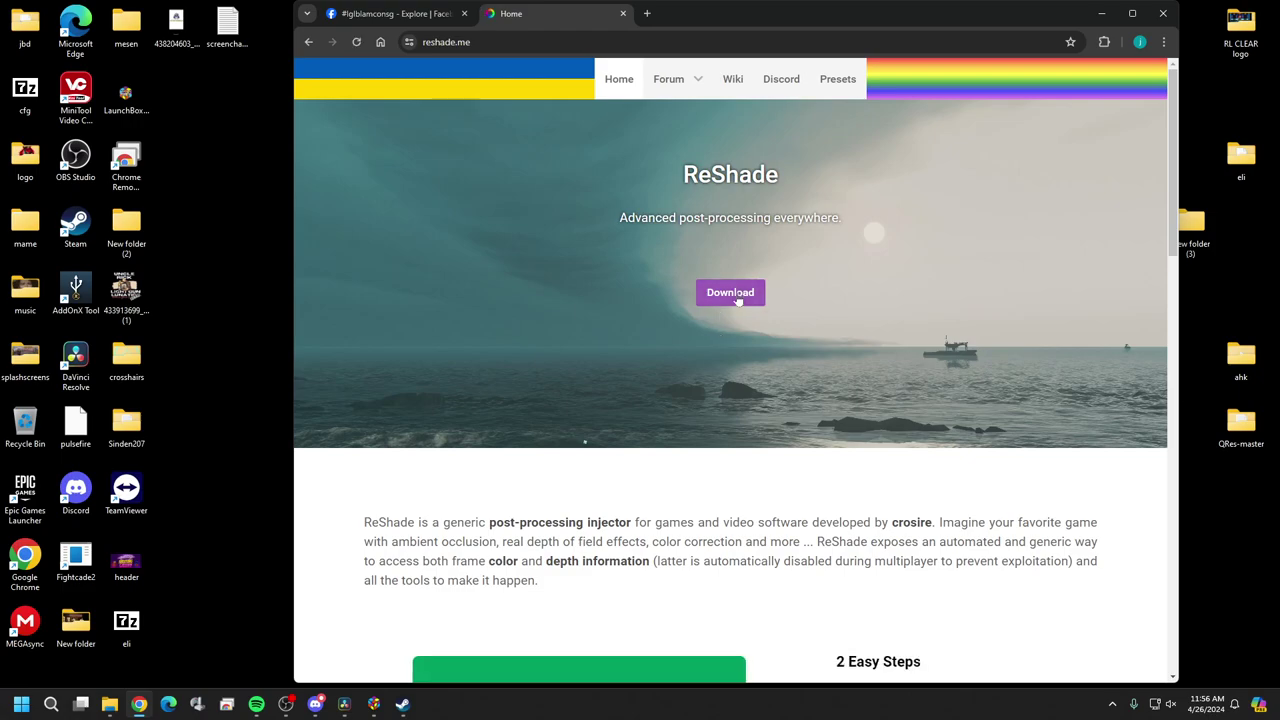
left_click(735, 297)
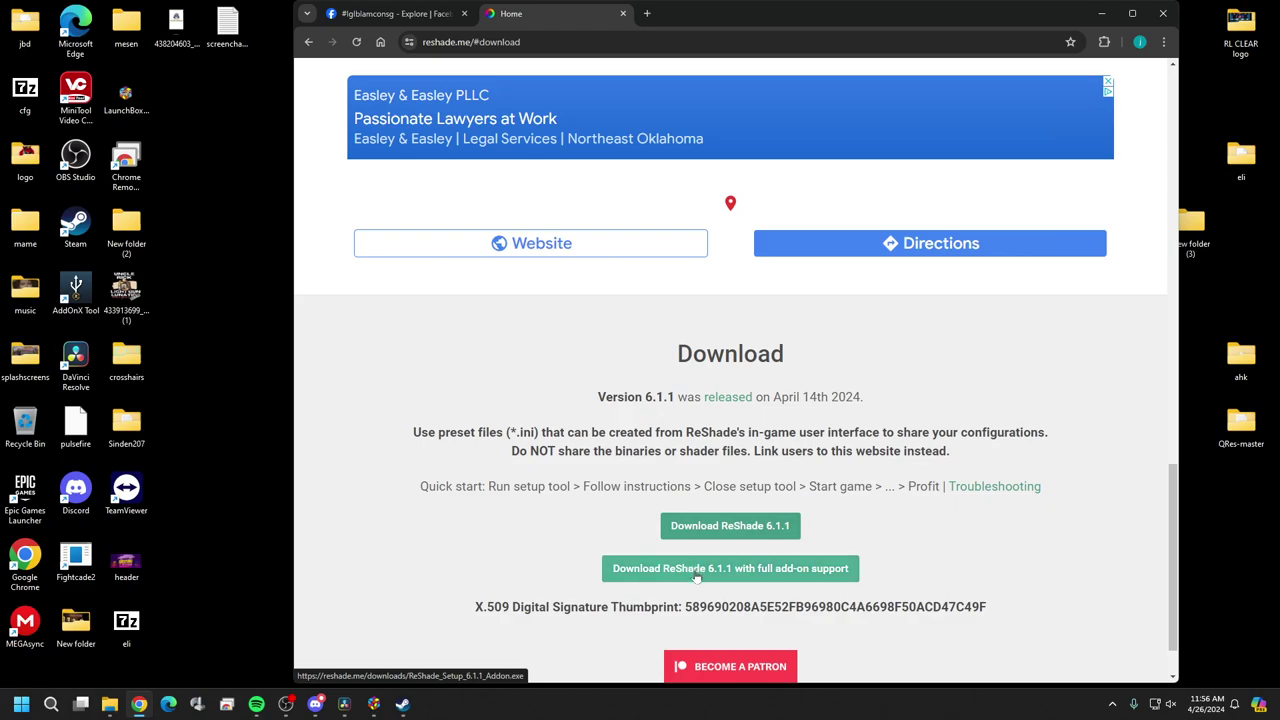
left_click(742, 530)
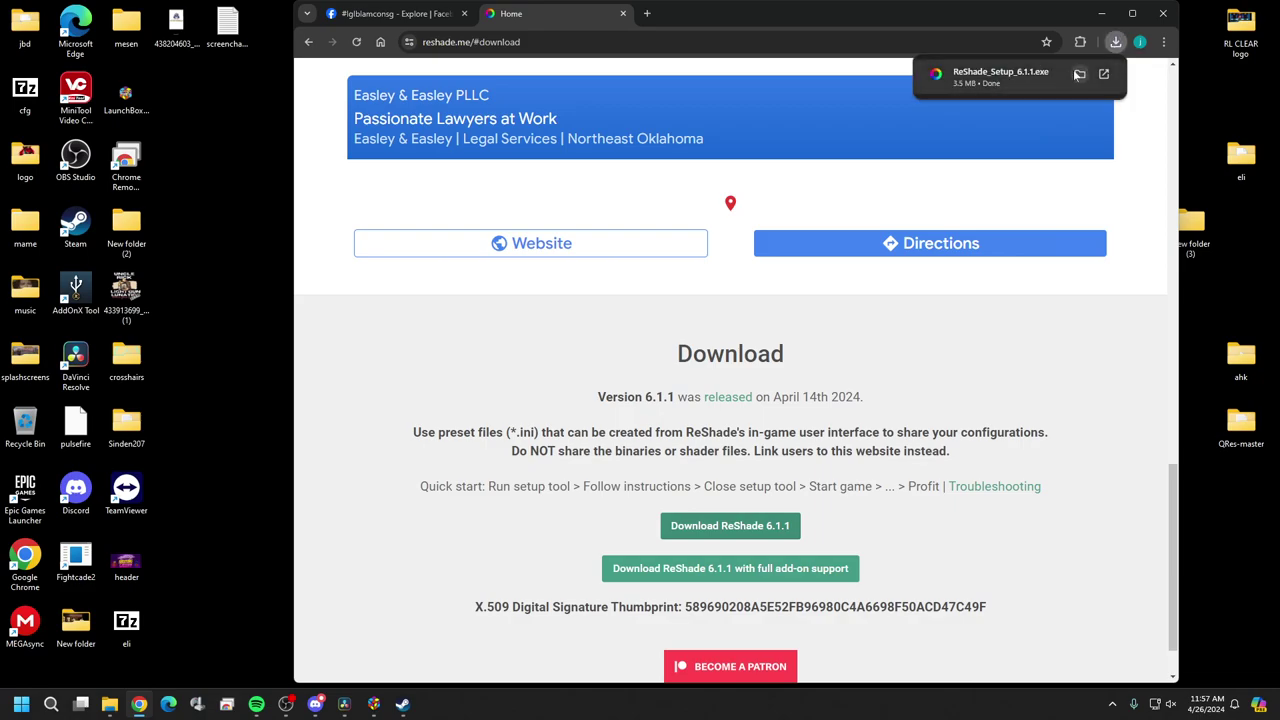
left_click(1079, 73)
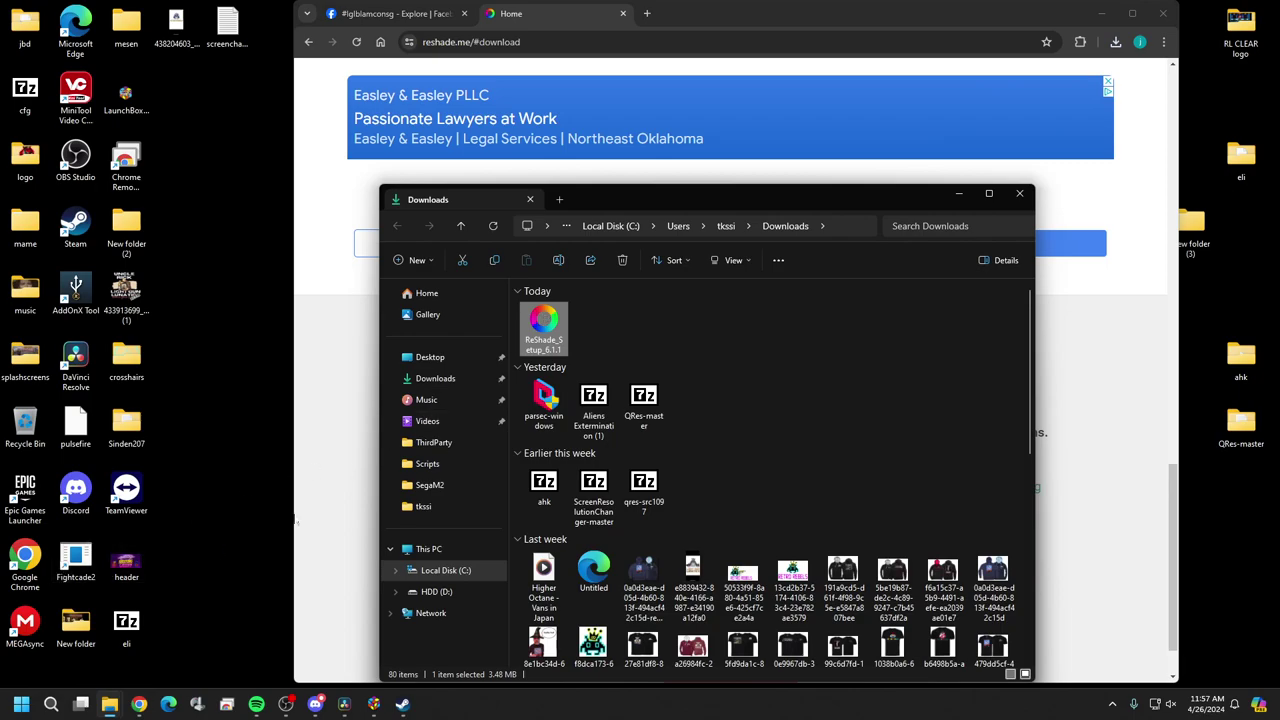
left_click_drag(664, 188, 768, 111)
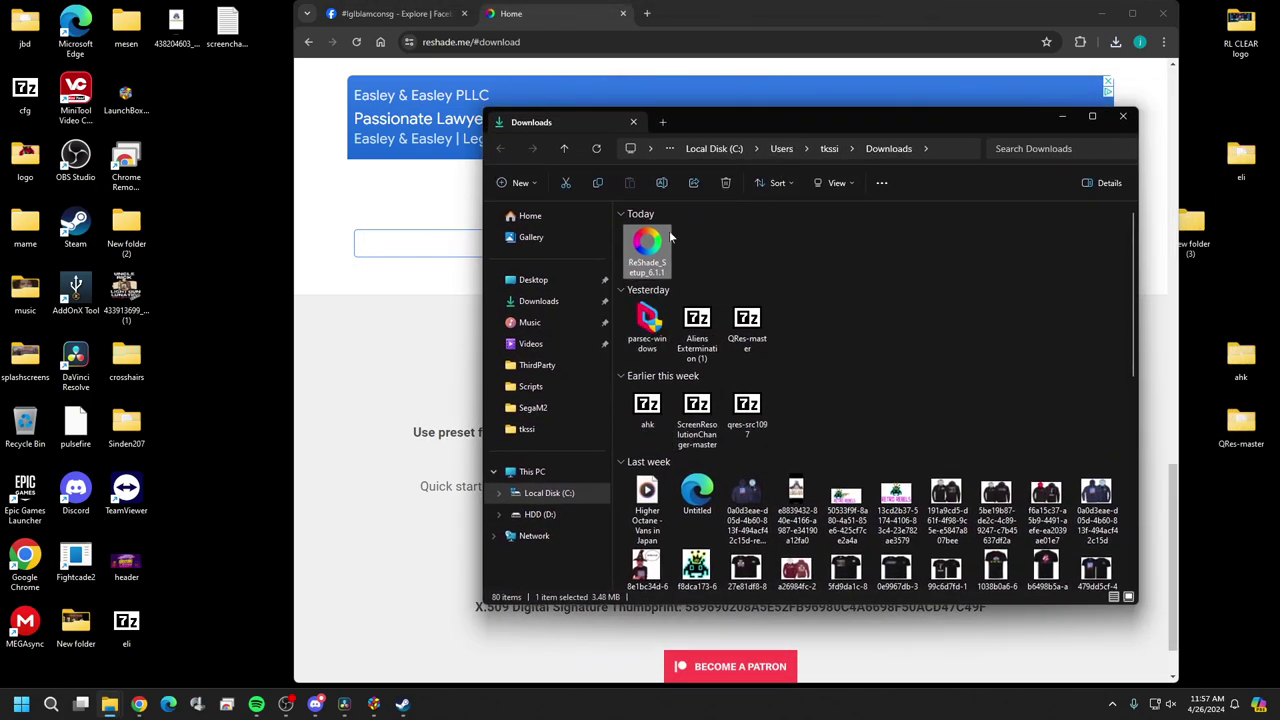
- Open the Tools folder on Local Disk (C:) and look through its contents for the ReShade setup
left_click(500, 494)
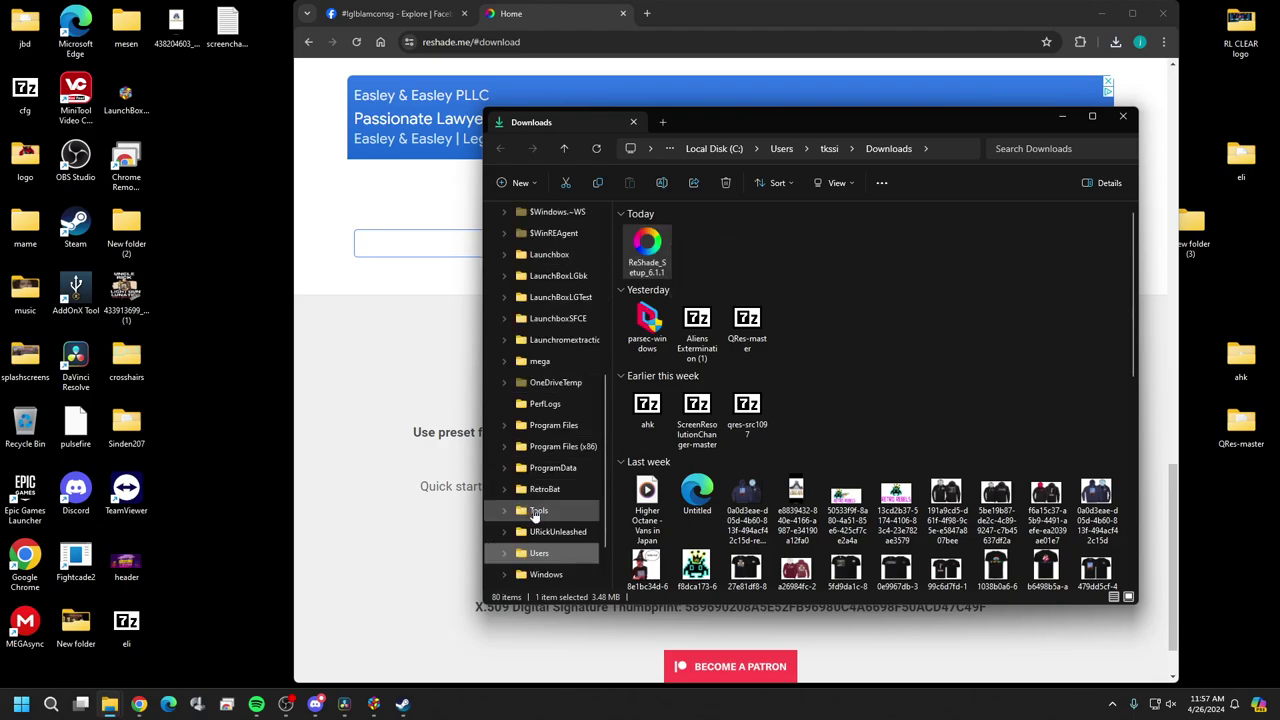
left_click(527, 515)
left_click(505, 511)
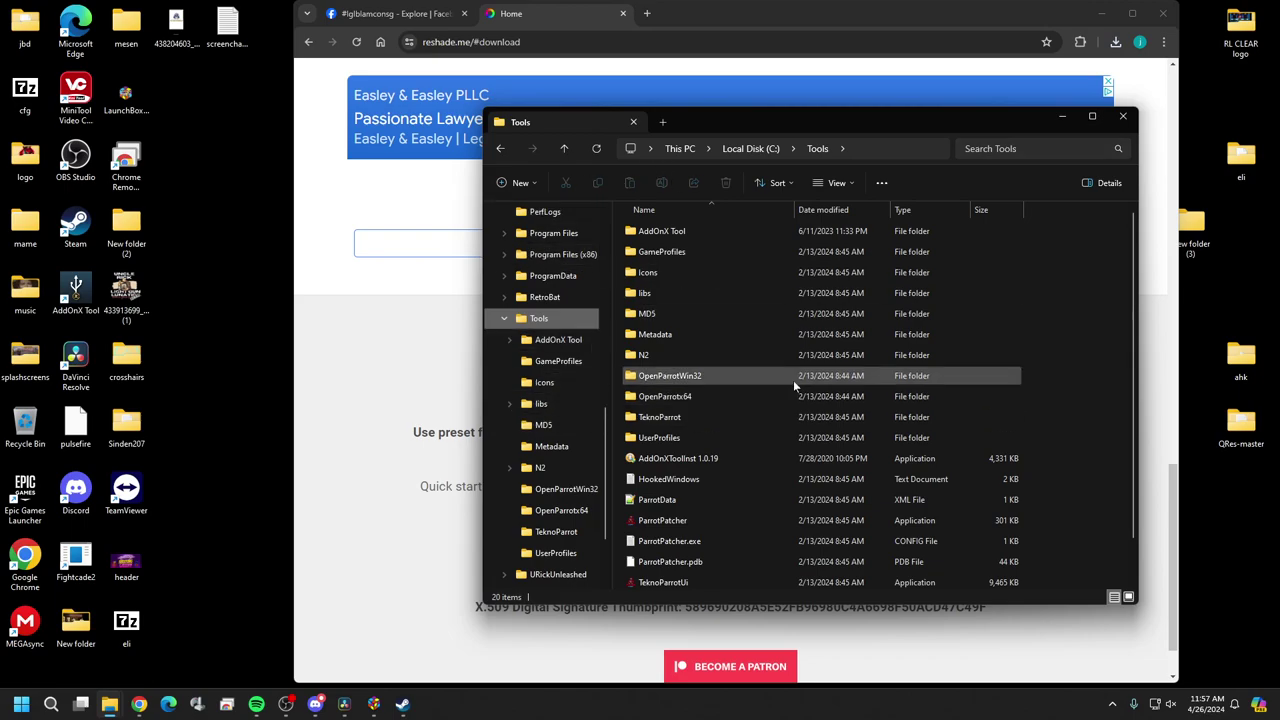
scroll(702, 348, "down", 1)
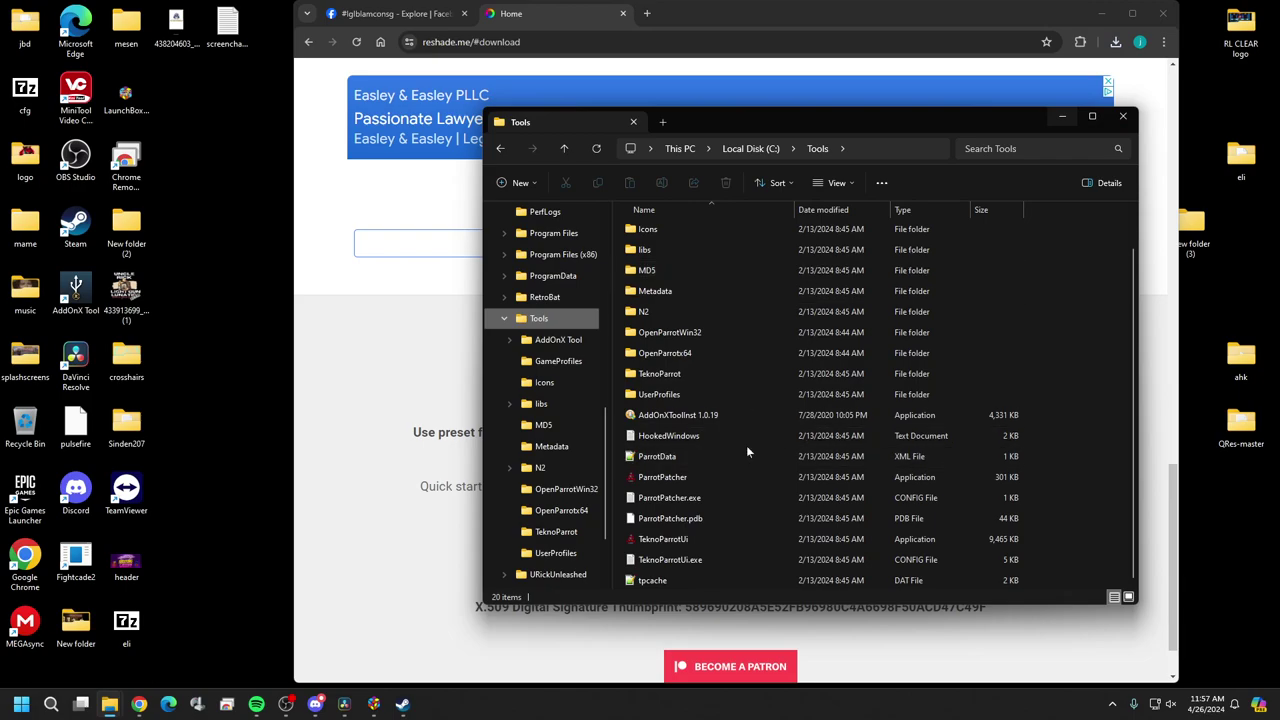
scroll(700, 490, "up", 1)
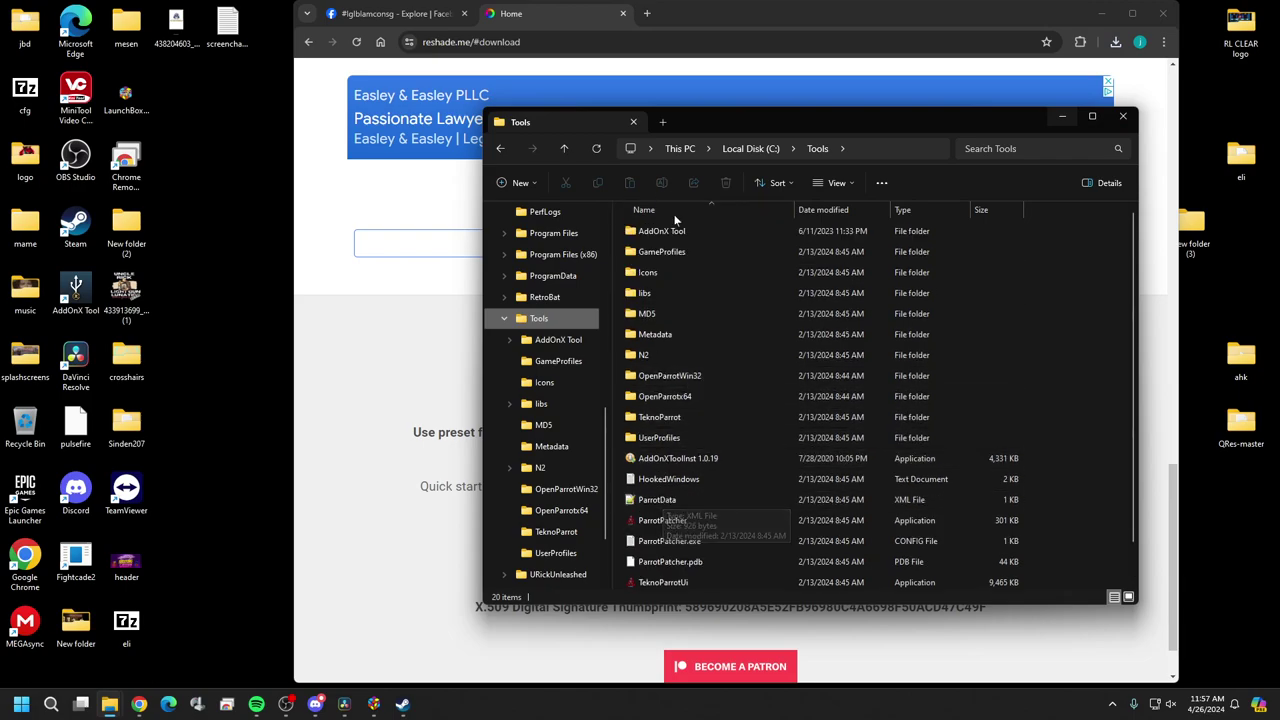
scroll(660, 505, "down", 1)
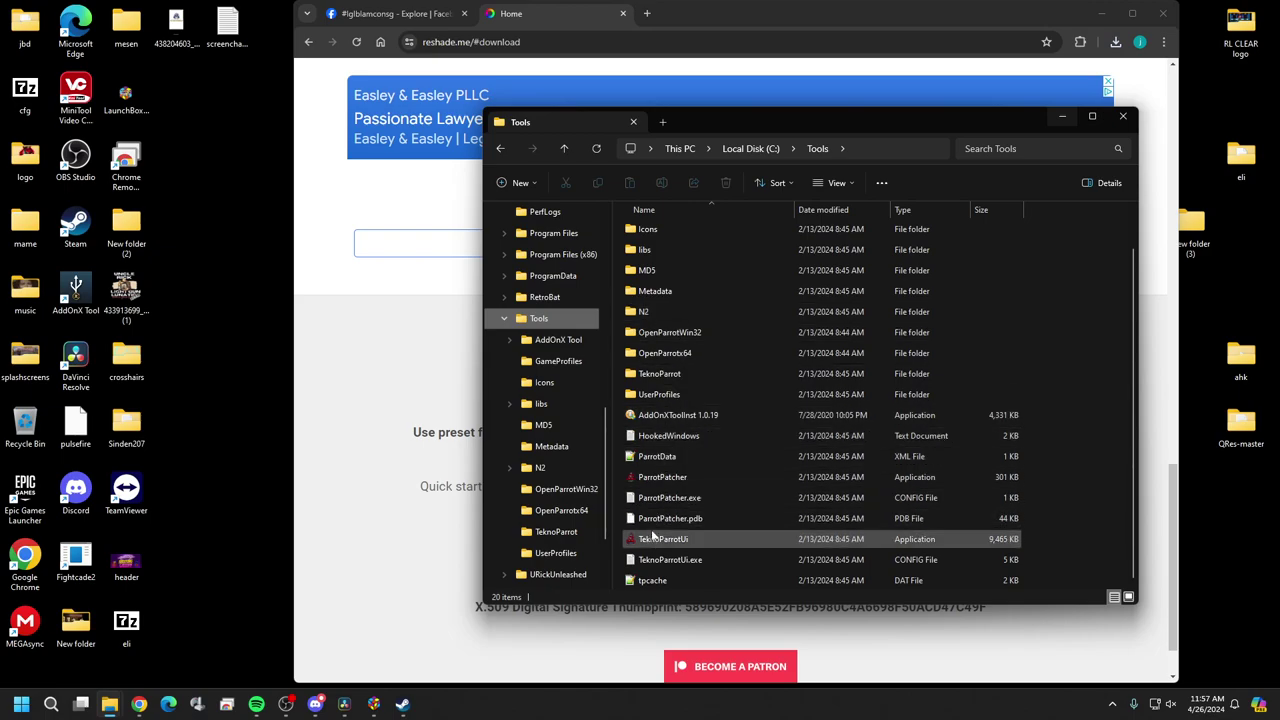
scroll(645, 514, "up", 1)
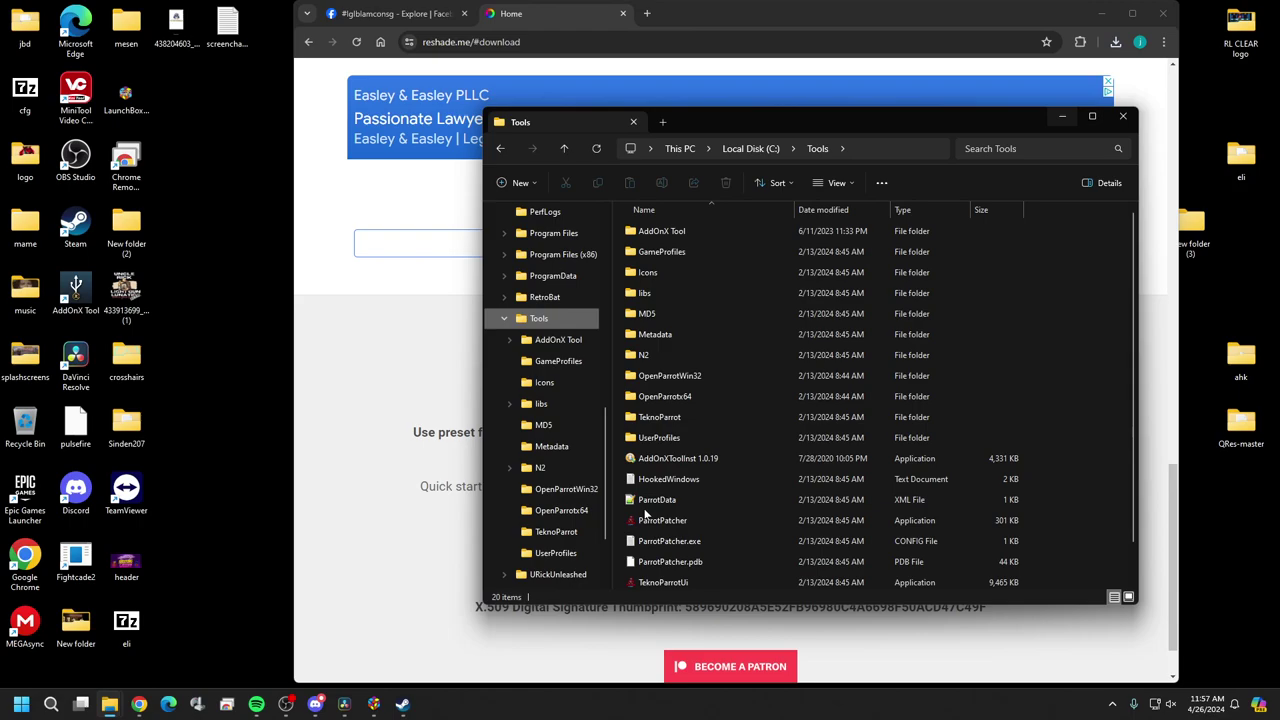
- Open the Tools folder inside URickUnleashed and run ReShade_Setup_6.1.0
key("Tab")
key("alt+f")
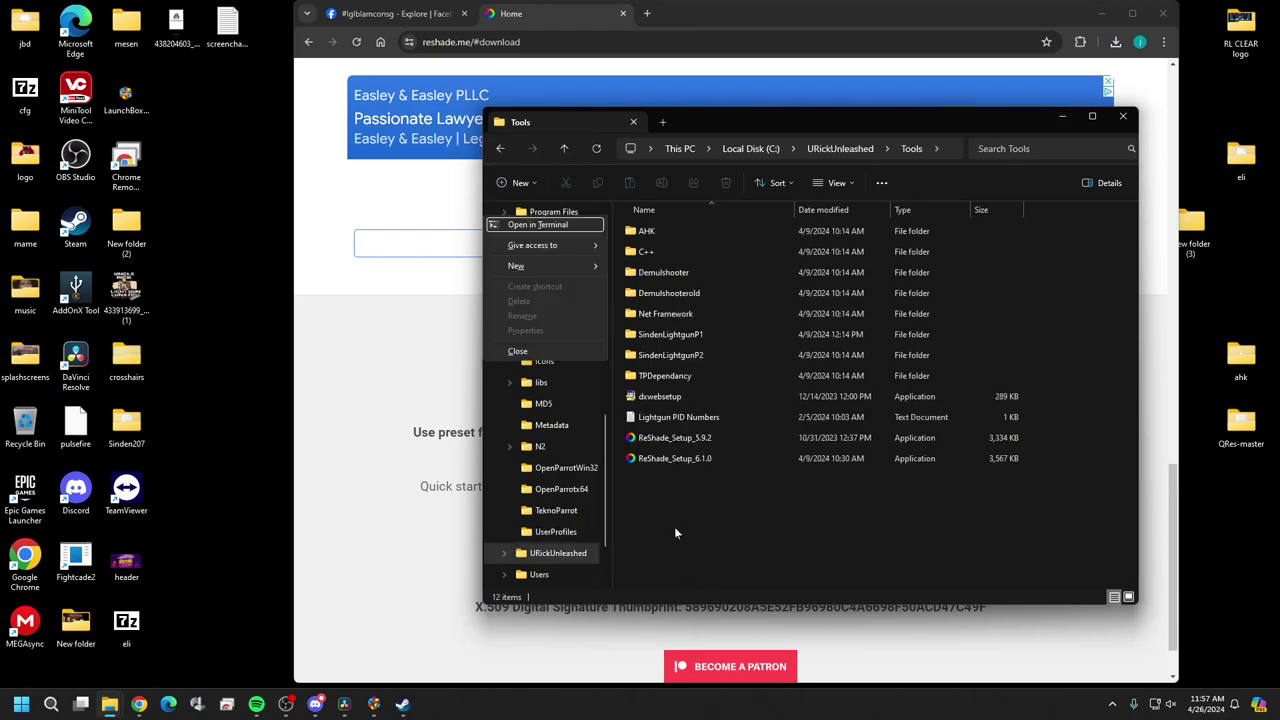
left_click(673, 462)
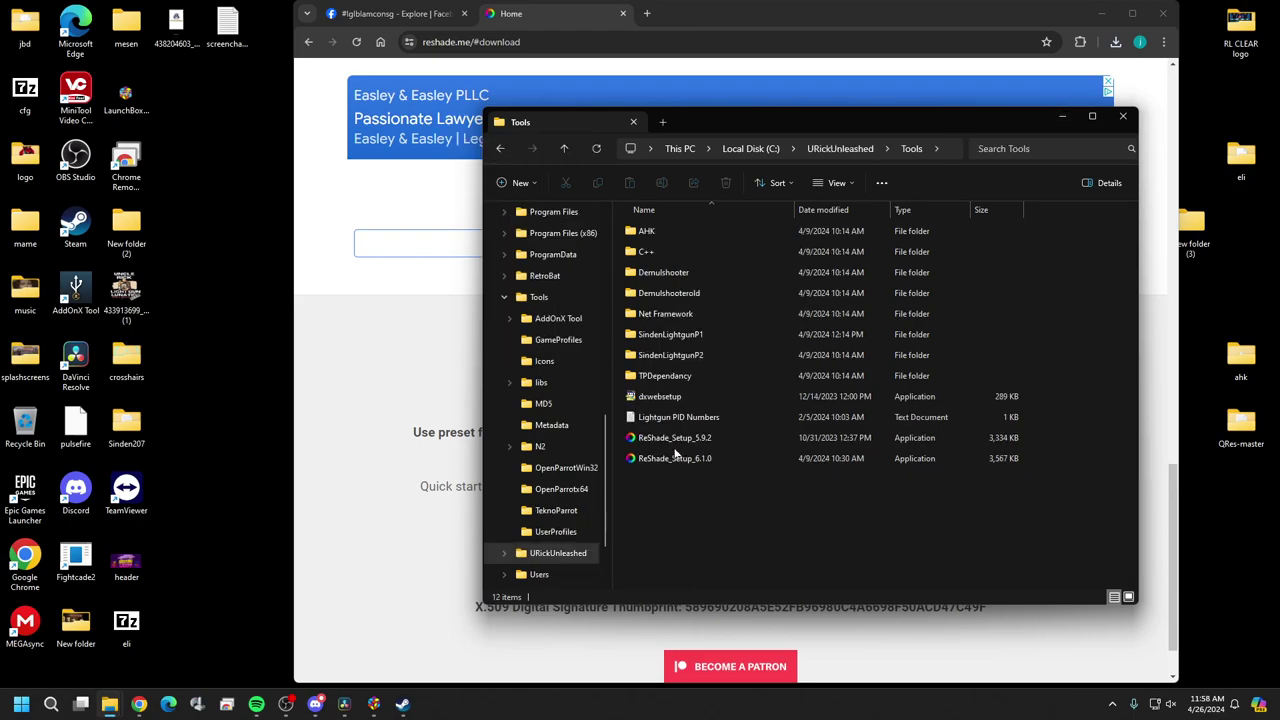
double_click(673, 459)
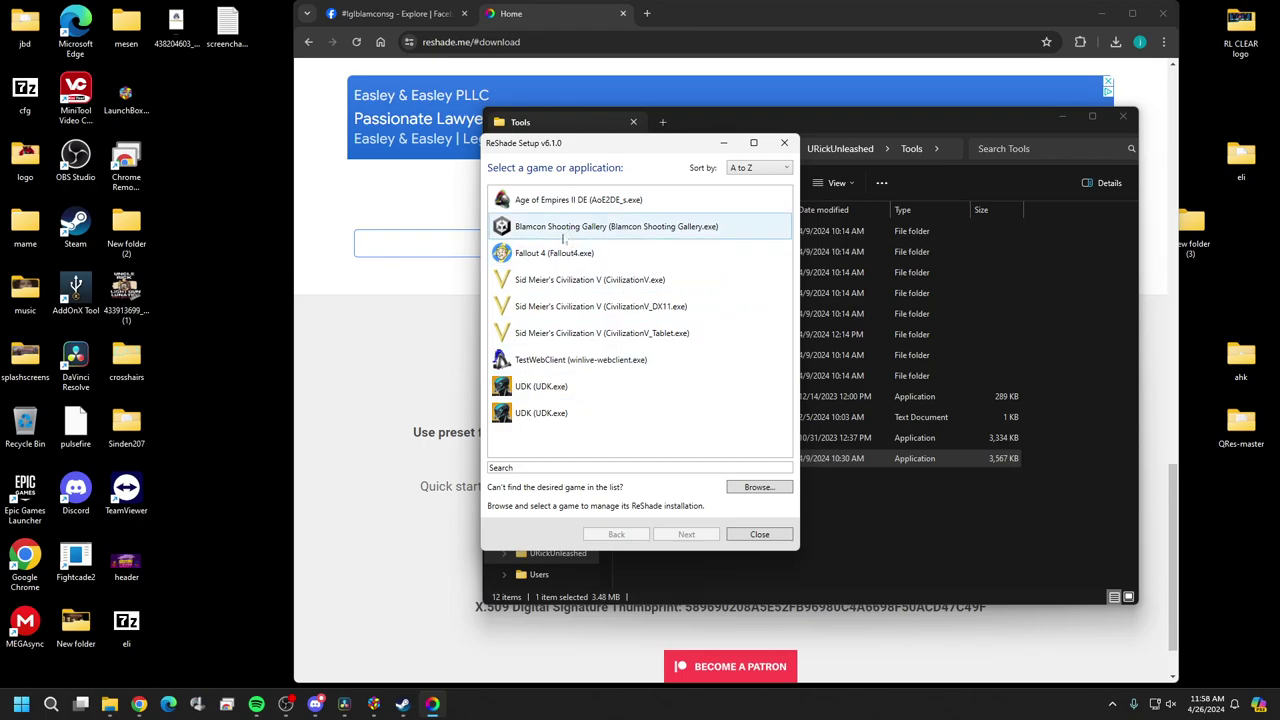
- Browse for the game's executable, going to the Steam folder in Program Files (x86) on Local Disk (C:)
left_click(757, 490)
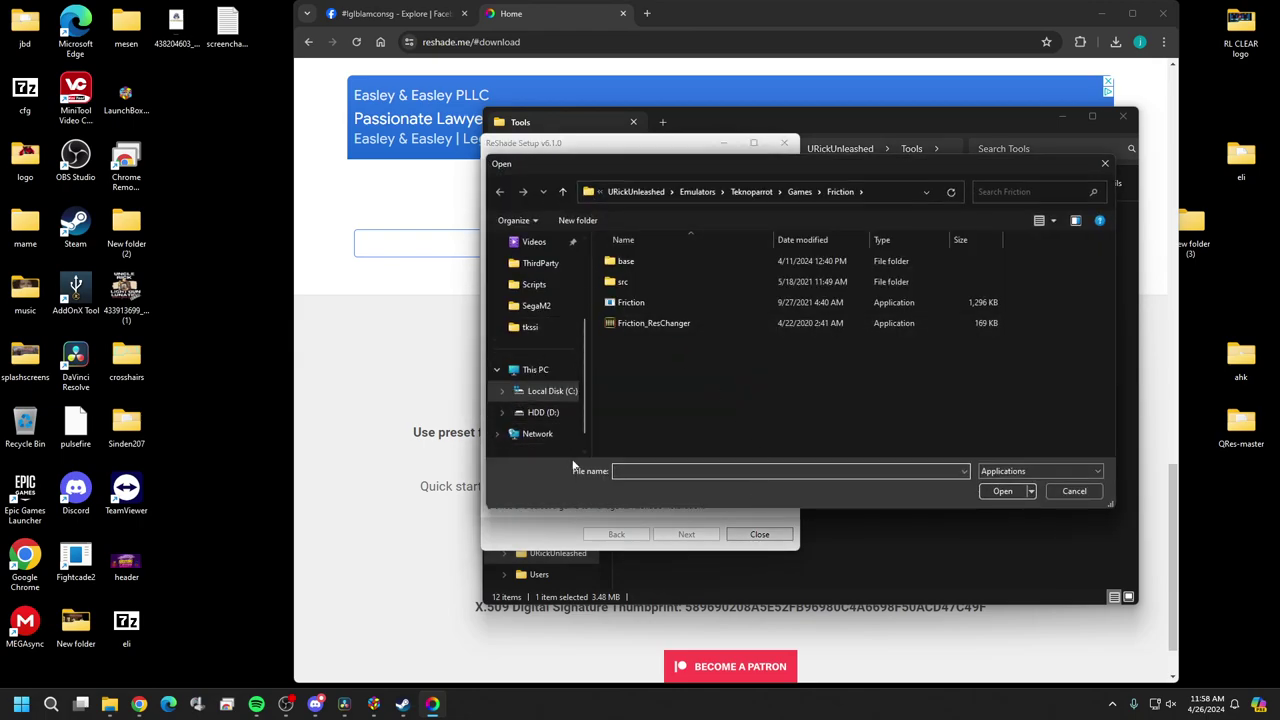
left_click(541, 392)
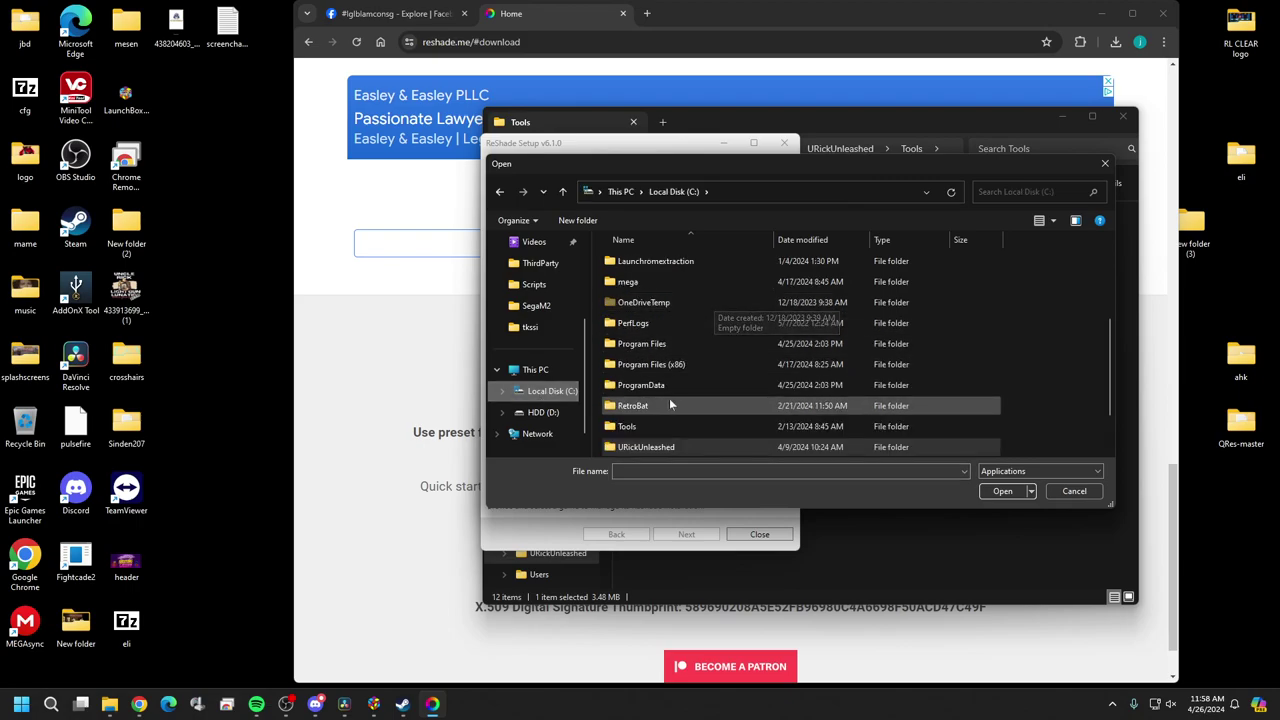
scroll(669, 398, "up", 3)
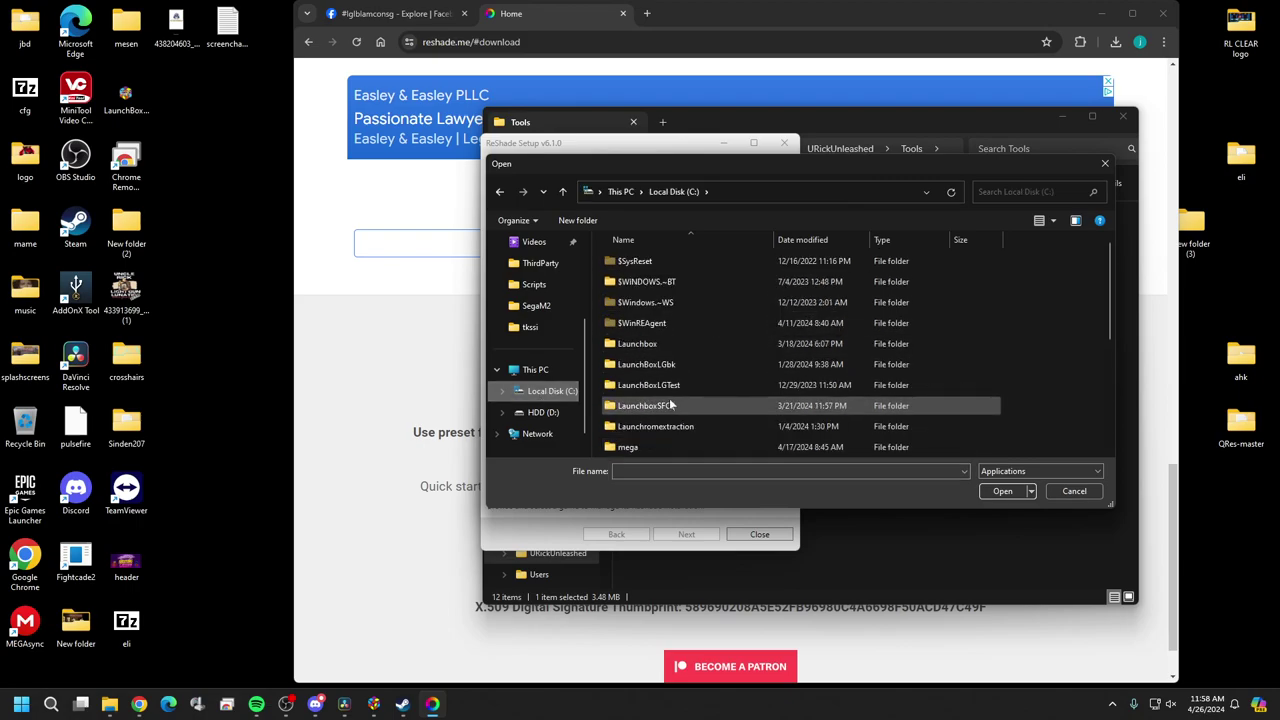
scroll(682, 315, "down", 3)
double_click(673, 344)
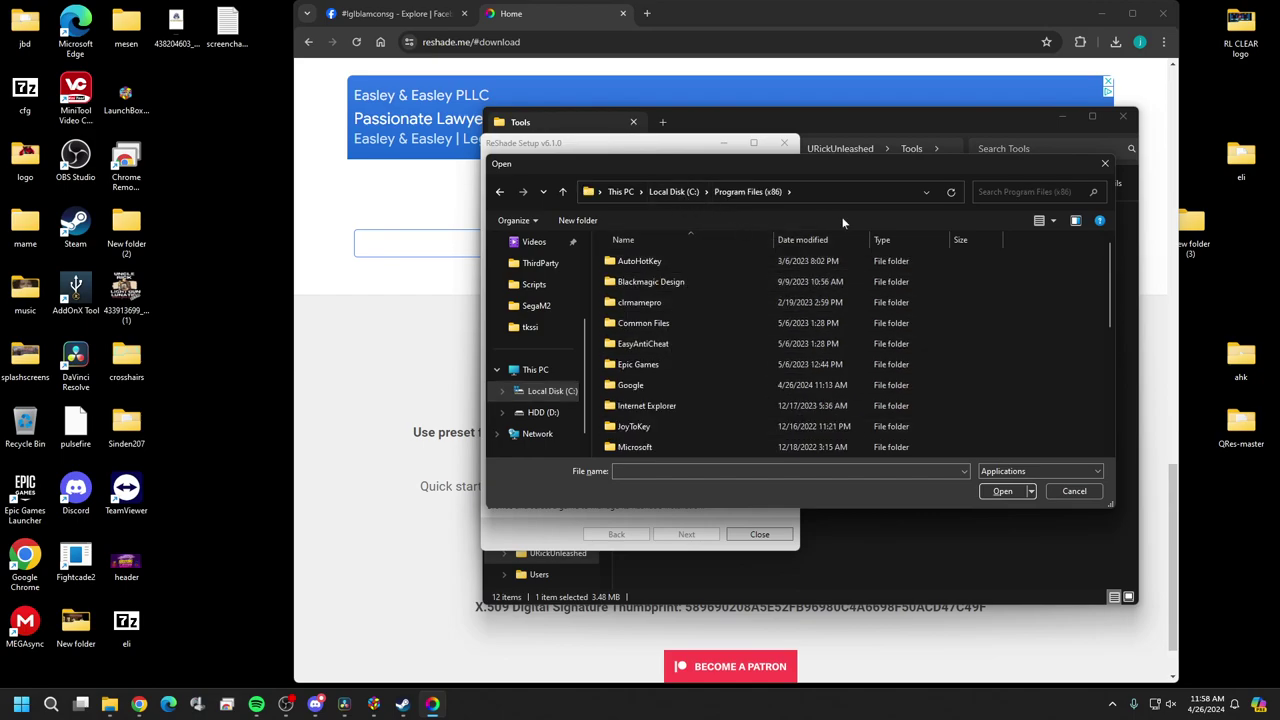
scroll(674, 342, "down", 5)
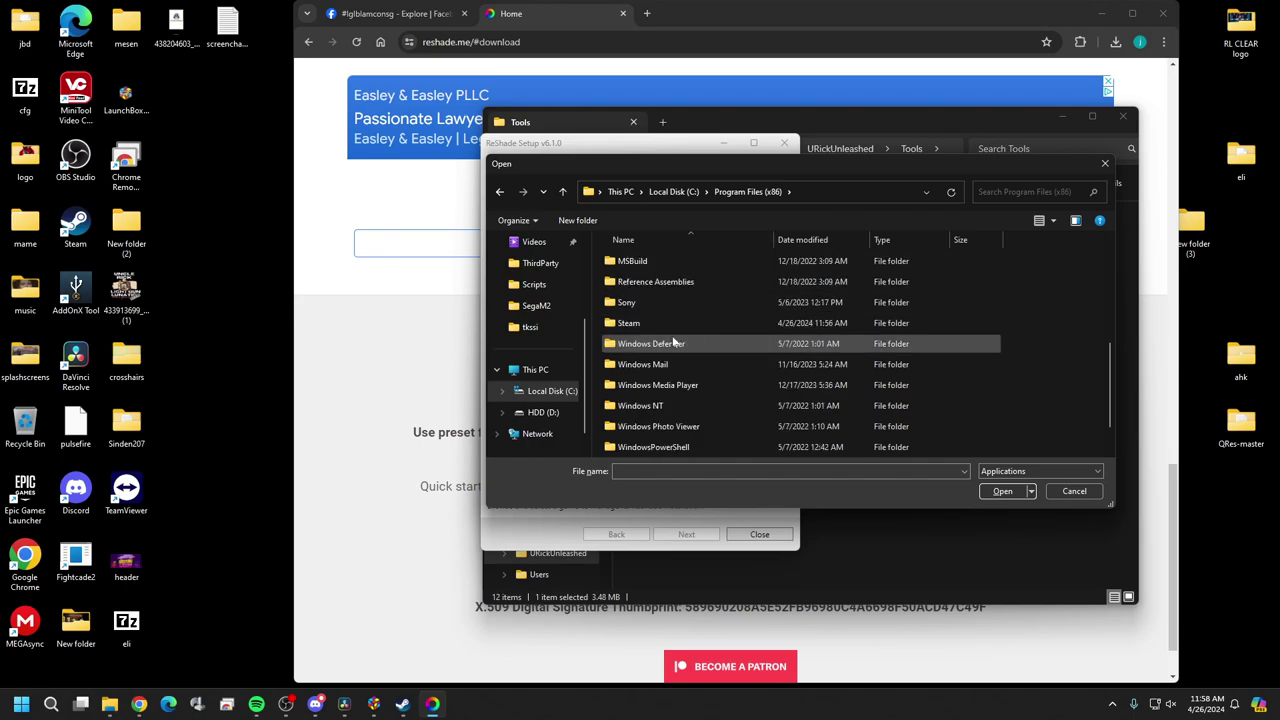
double_click(650, 322)
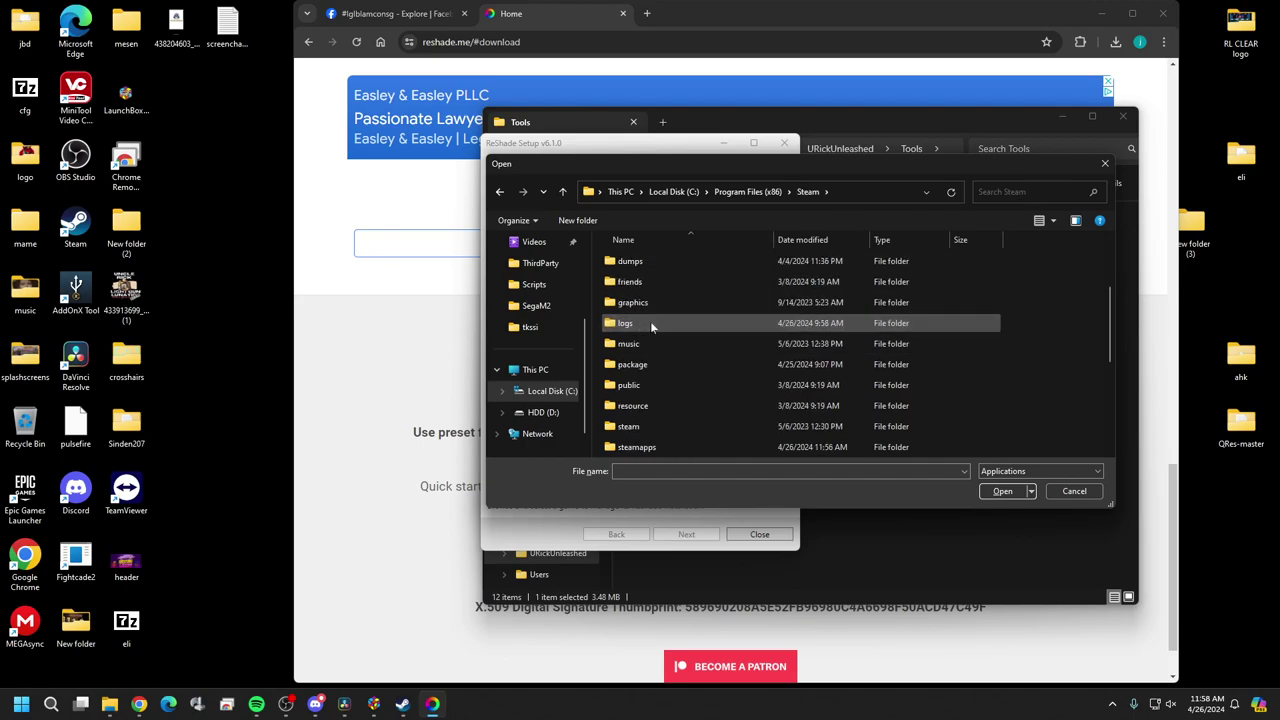
- Choose the Blamcon Shooting Gallery application from steamapps > common > Blamcon Shooting Gallery as the ReShade target
scroll(650, 321, "down", 2)
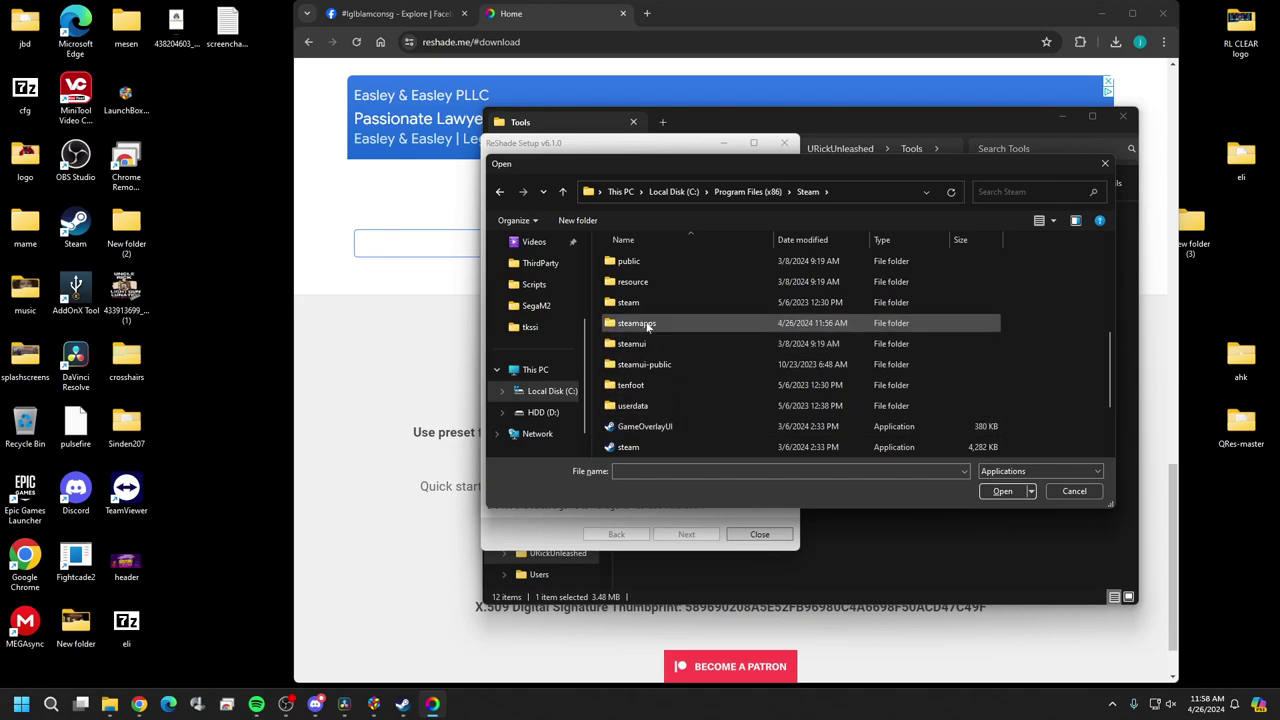
double_click(648, 325)
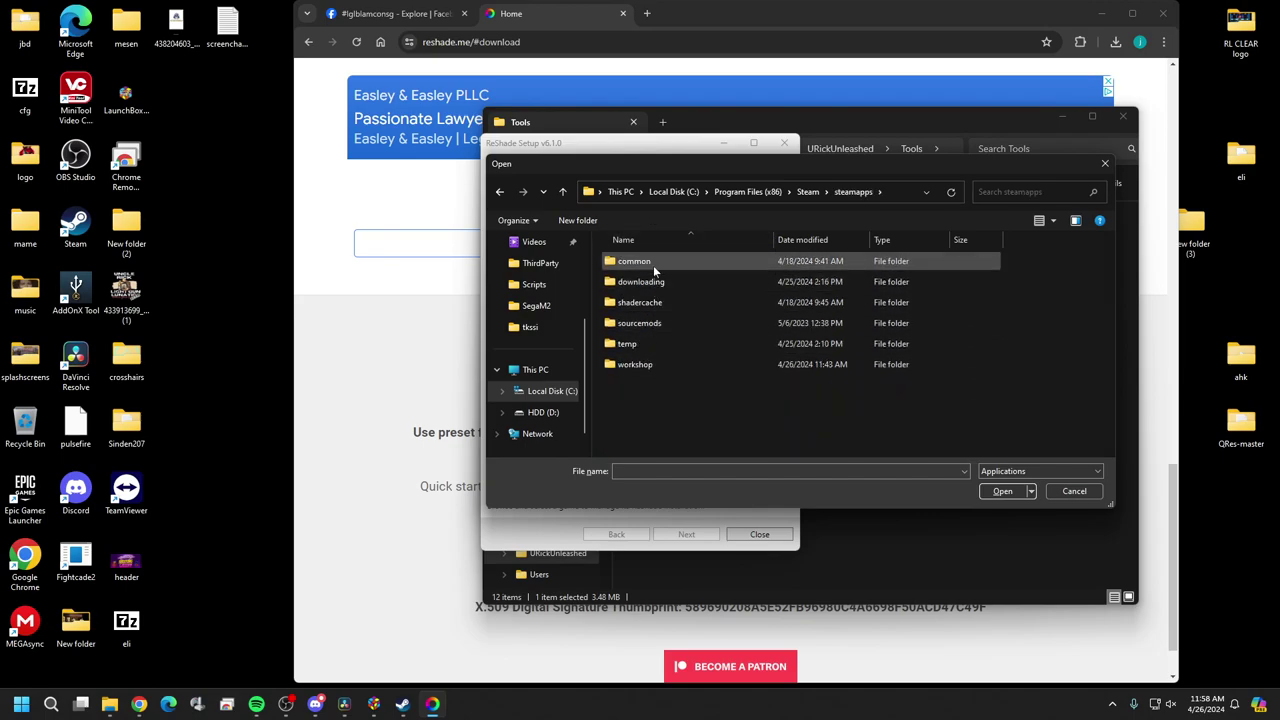
double_click(653, 265)
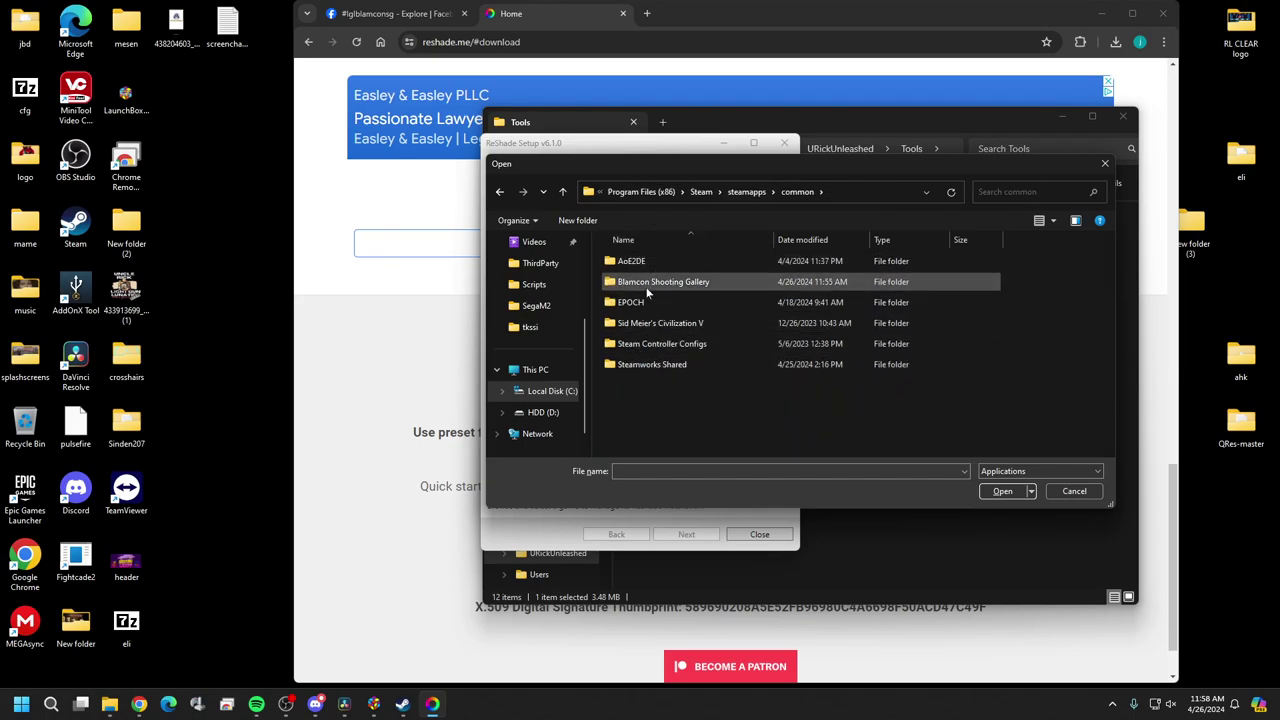
double_click(648, 284)
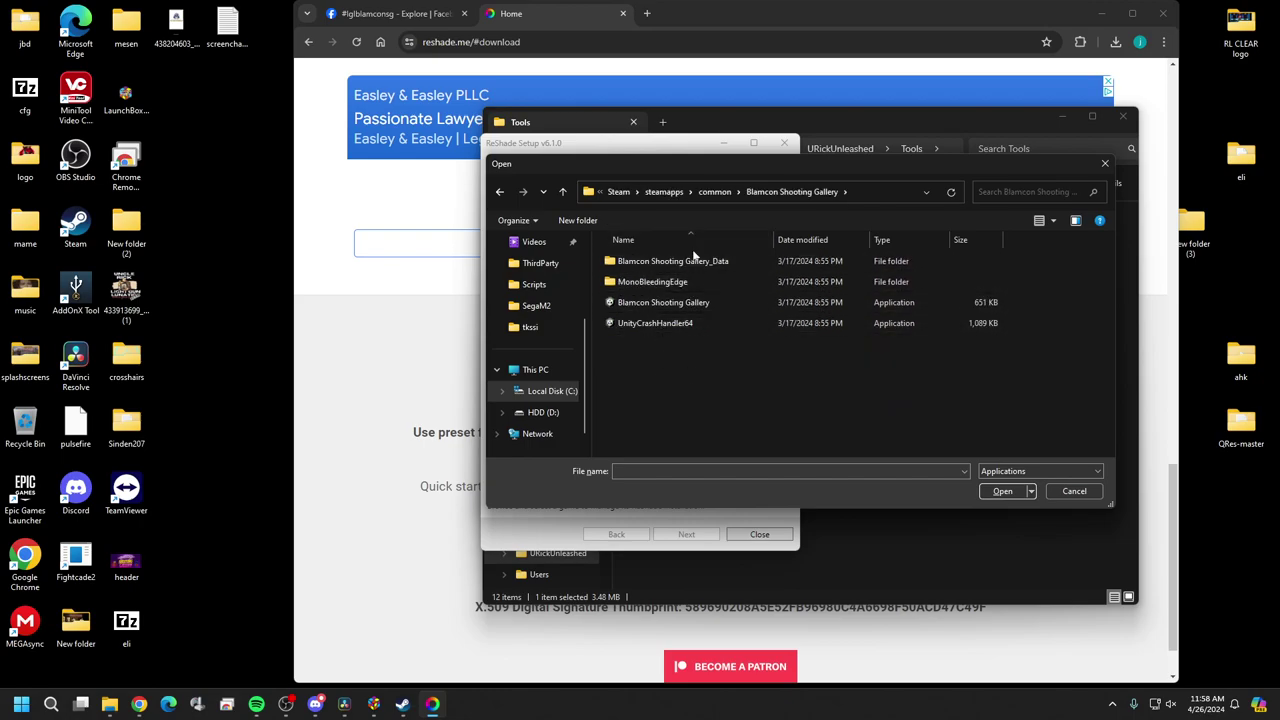
left_click(717, 303)
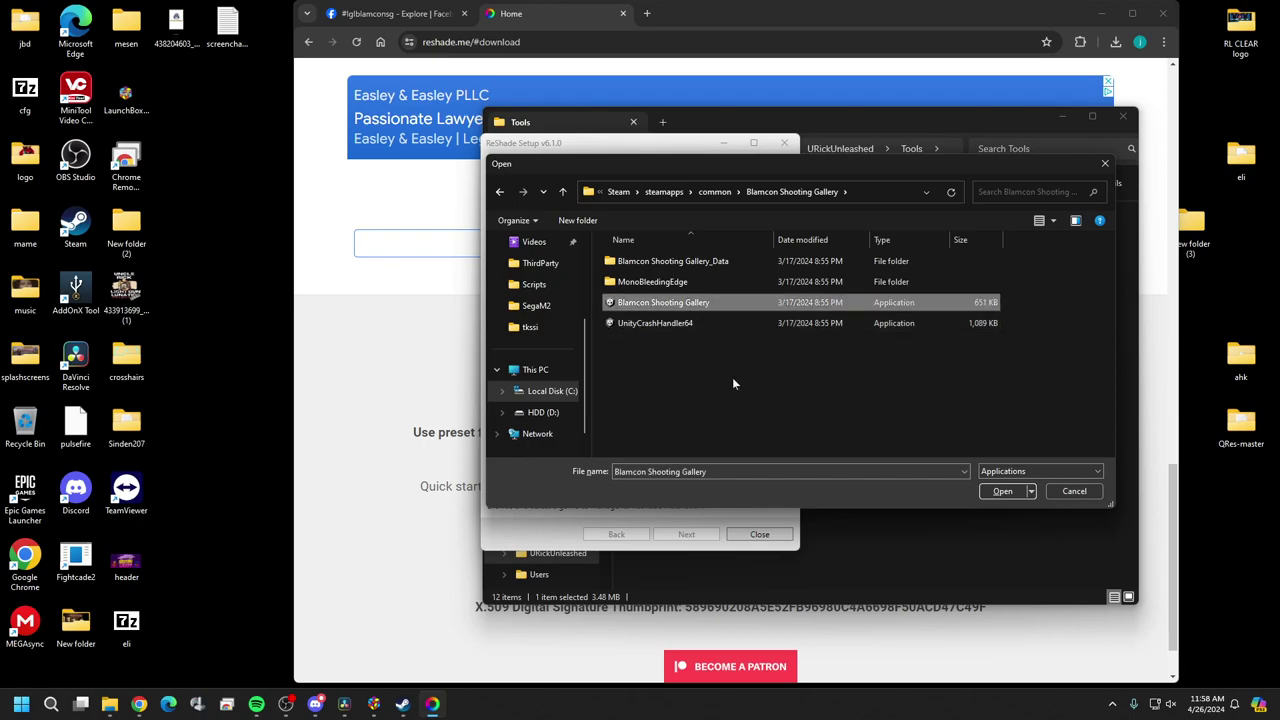
left_click(1001, 491)
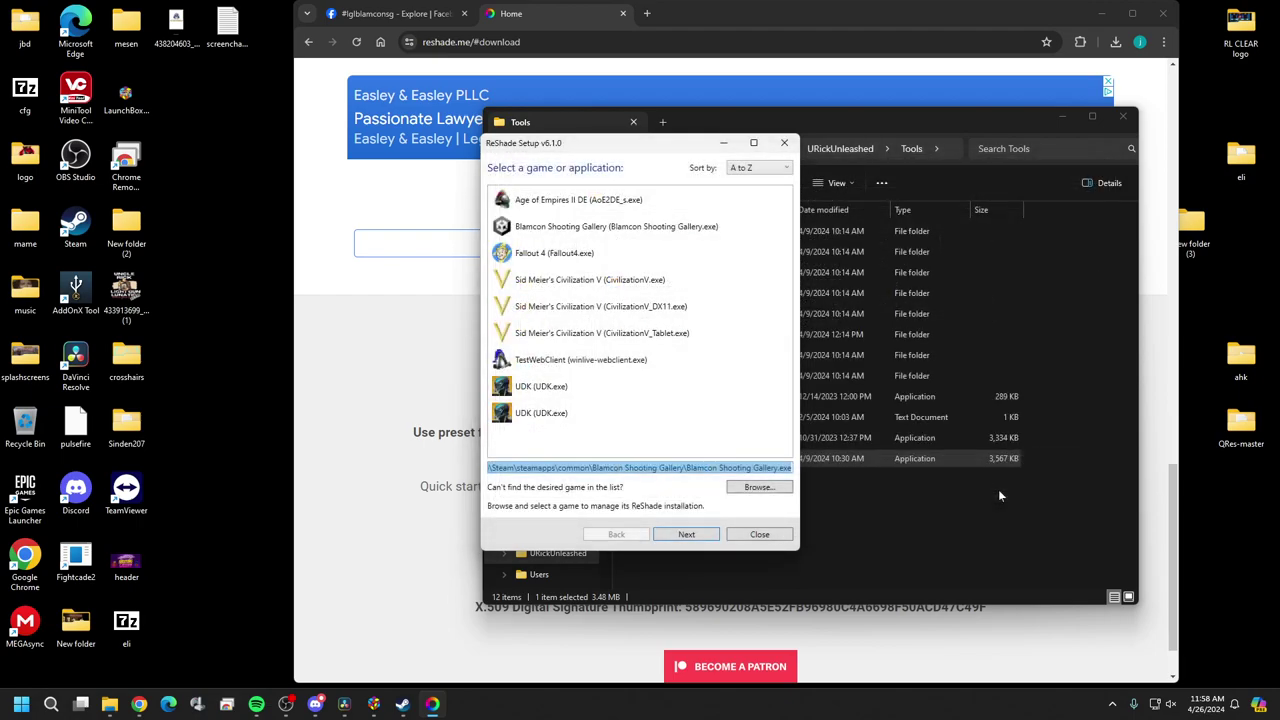
- Install ReShade for the chosen game with DirectX 10/11/12 and the preselected effects, then finish the setup
left_click(705, 537)
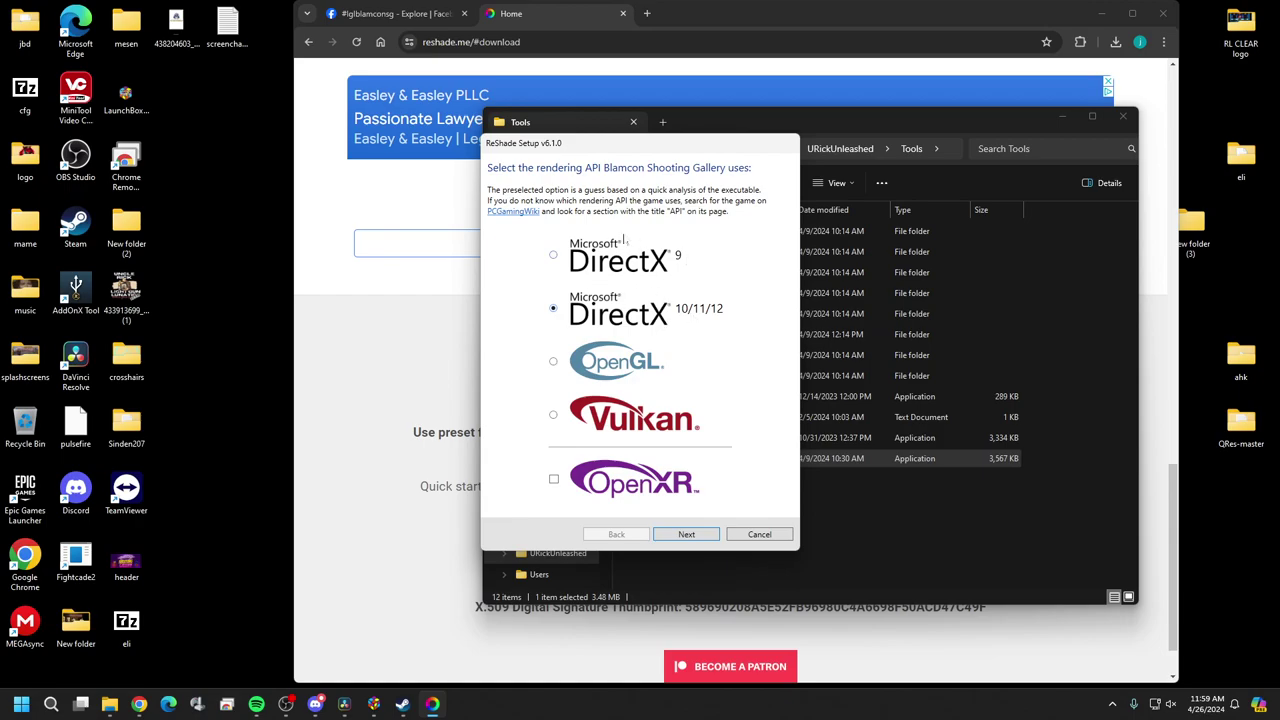
left_click(702, 540)
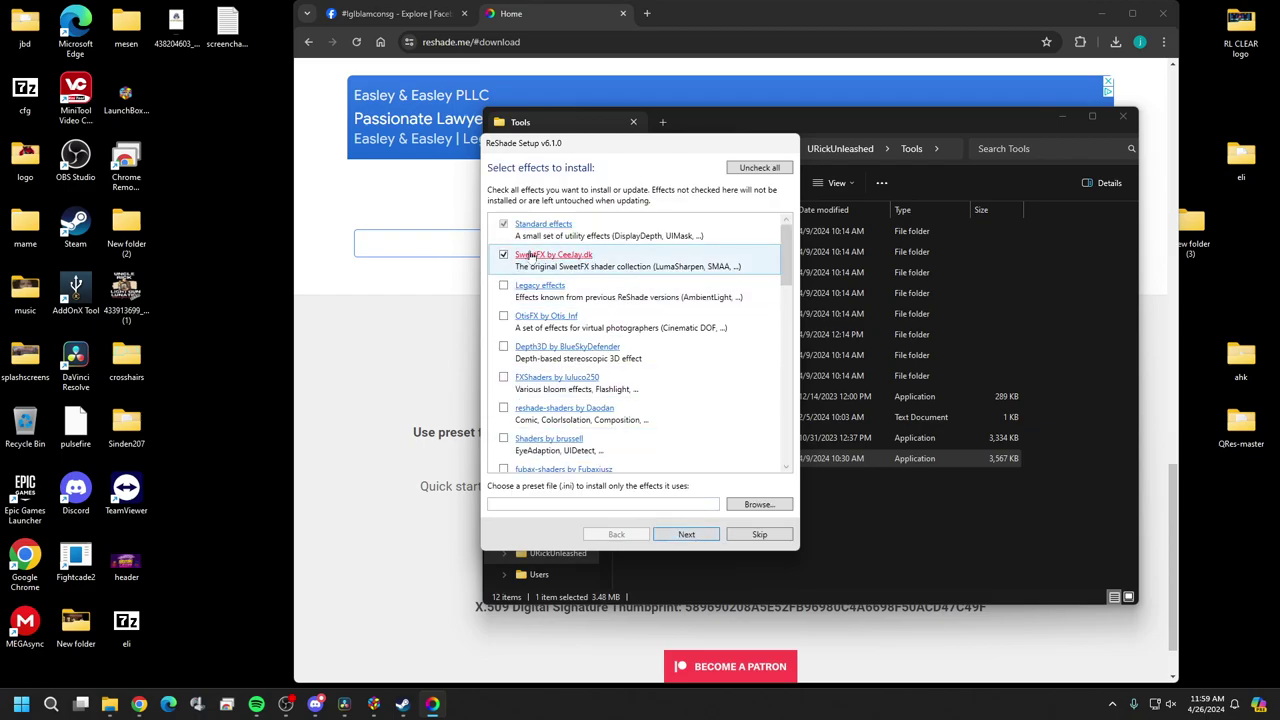
left_click(708, 537)
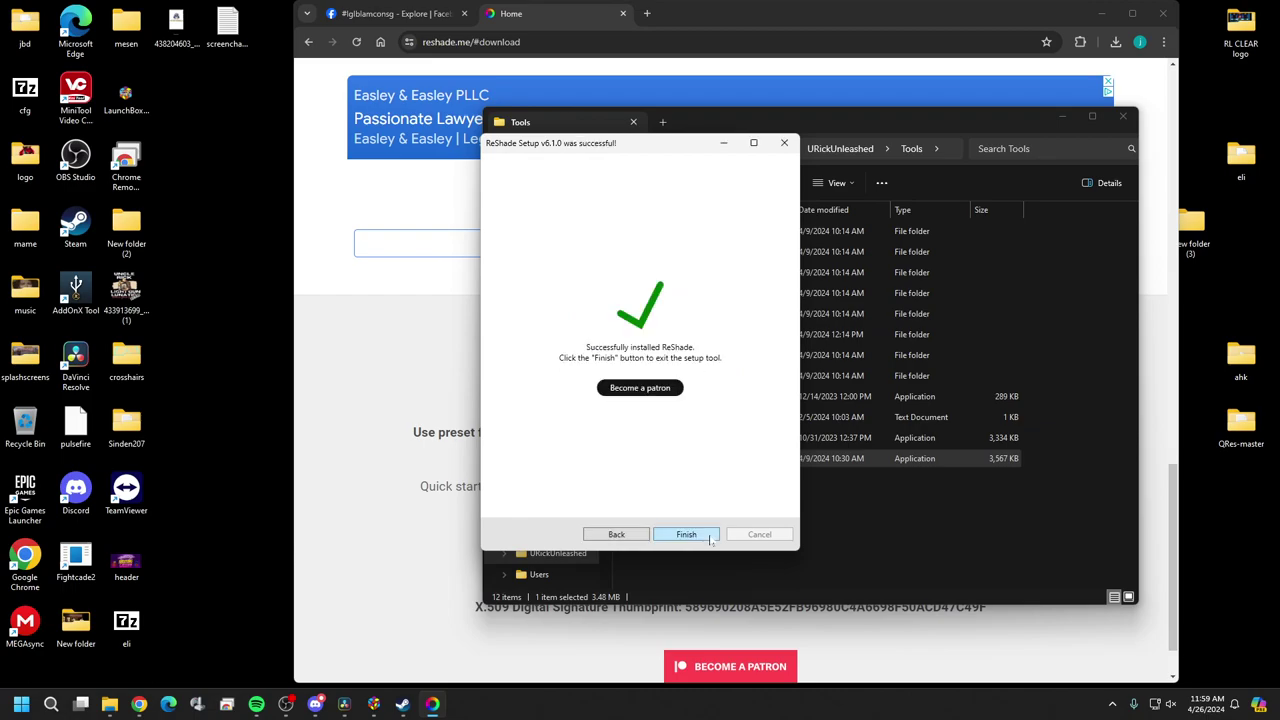
left_click(686, 534)
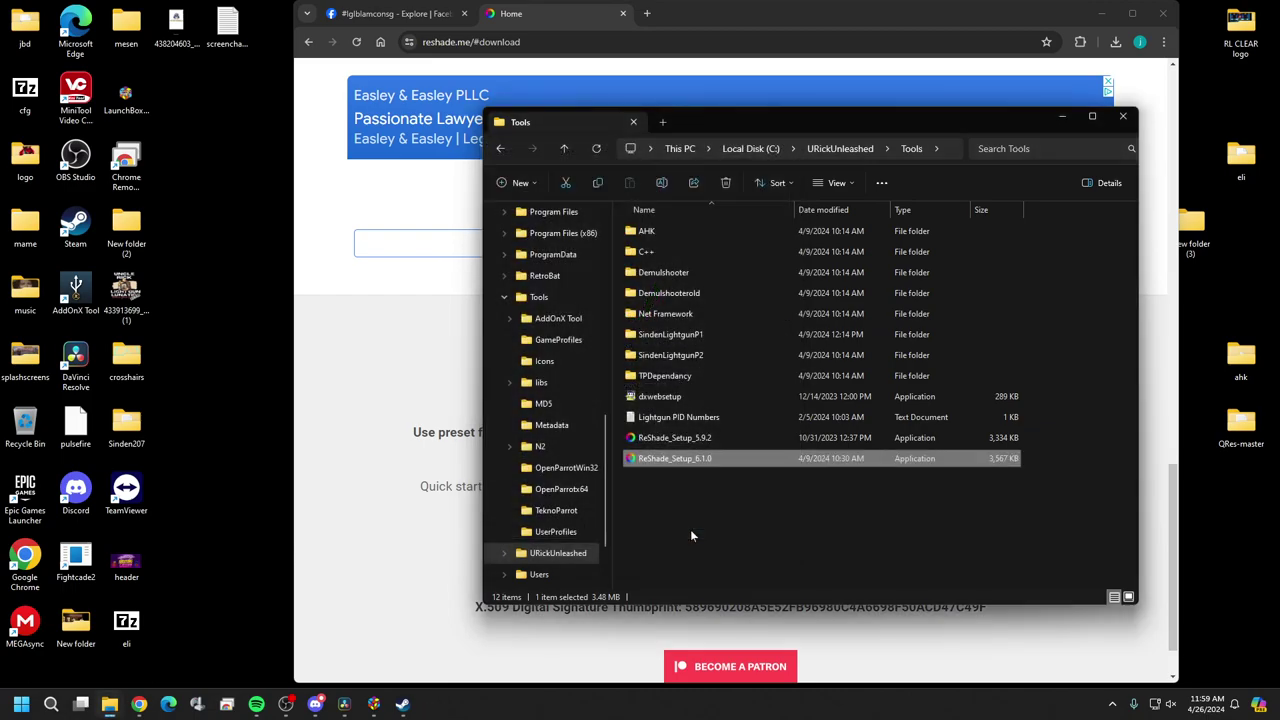
- Minimise the Tools folder and Chrome windows, switch to LaunchBox and launch Blamcon Shooting Gallery from the Windows platform
left_click(1068, 118)
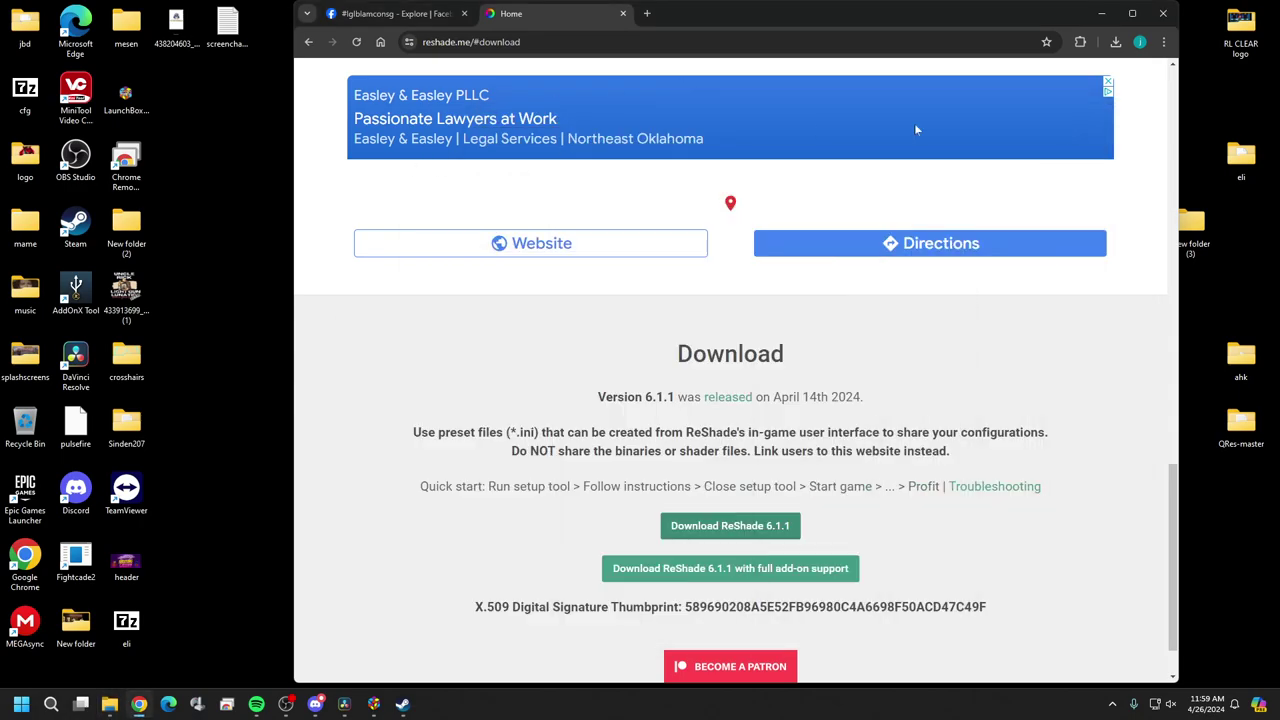
left_click(1098, 18)
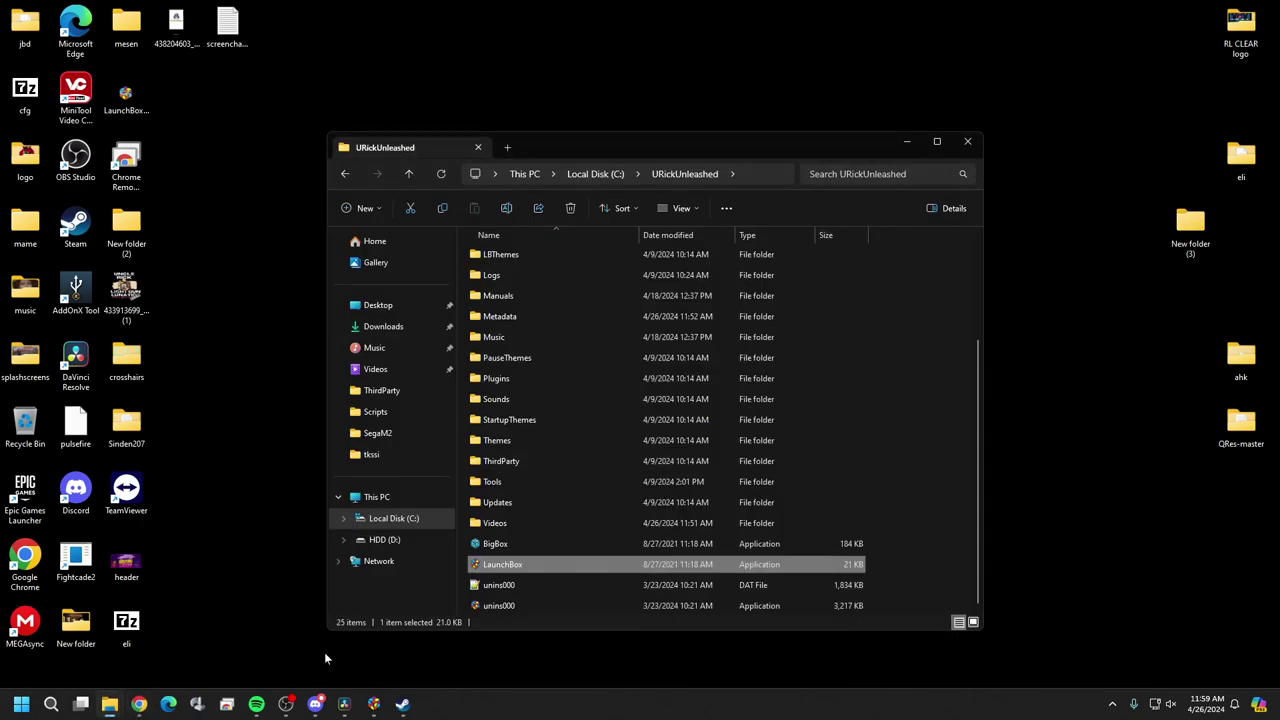
left_click(371, 708)
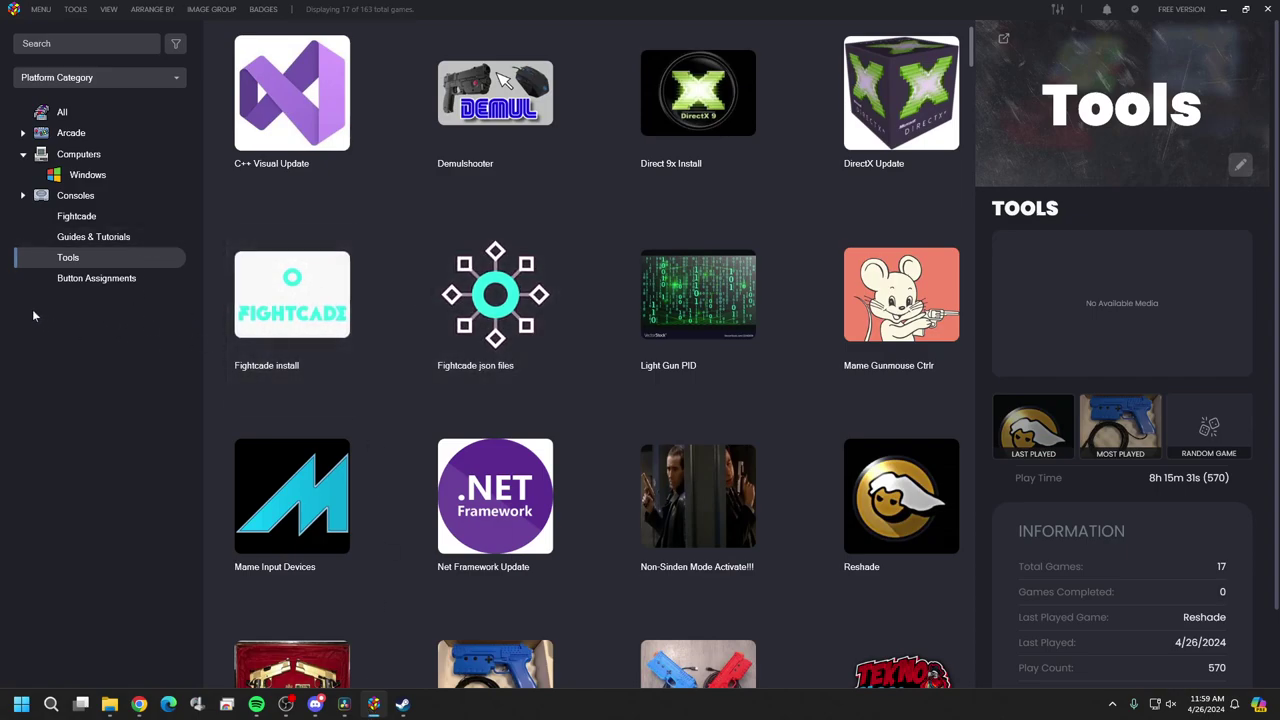
left_click(45, 174)
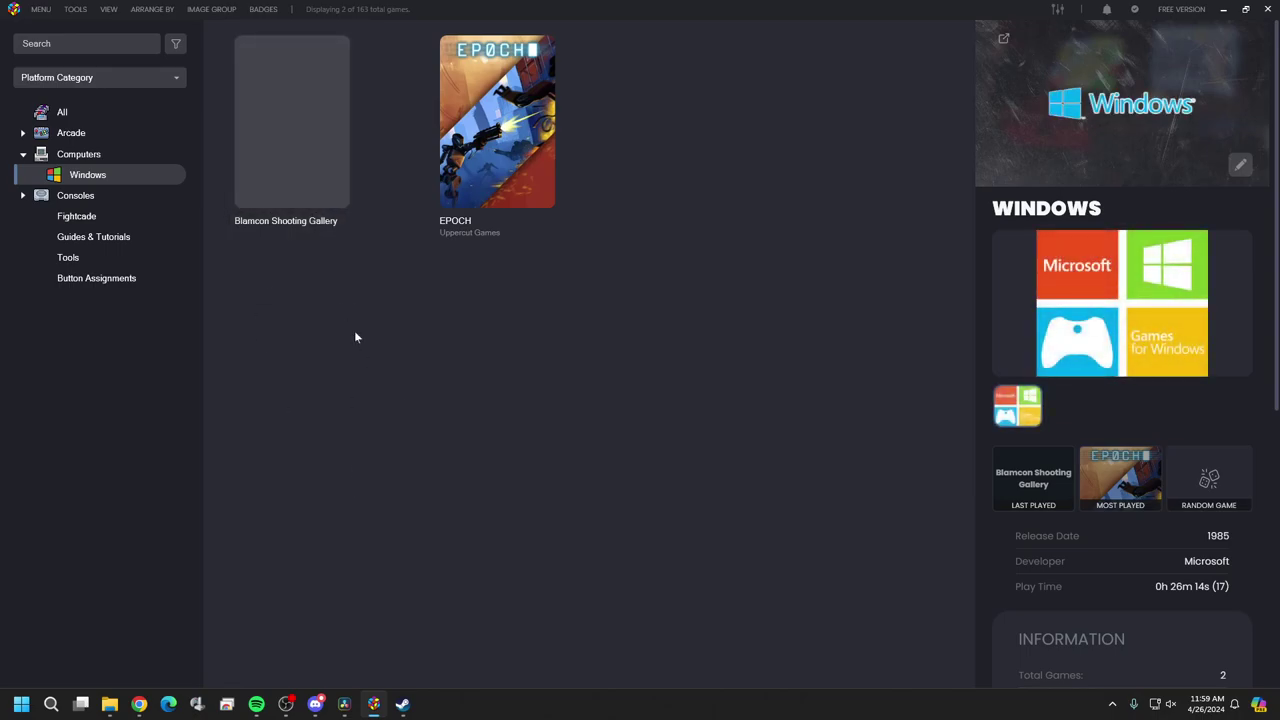
double_click(324, 144)
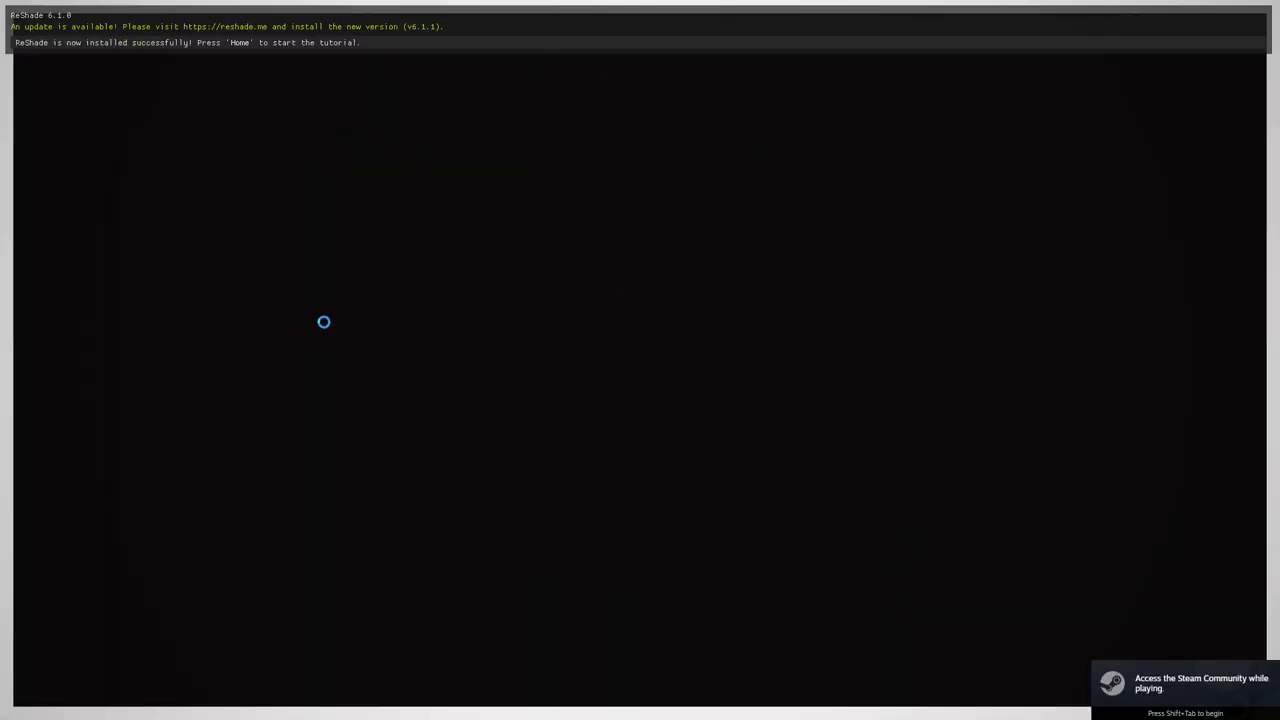
- Open the ReShade overlay, skip its tutorial and disable the Curves and HDR effects, toggling Border off and back on
key("Home")
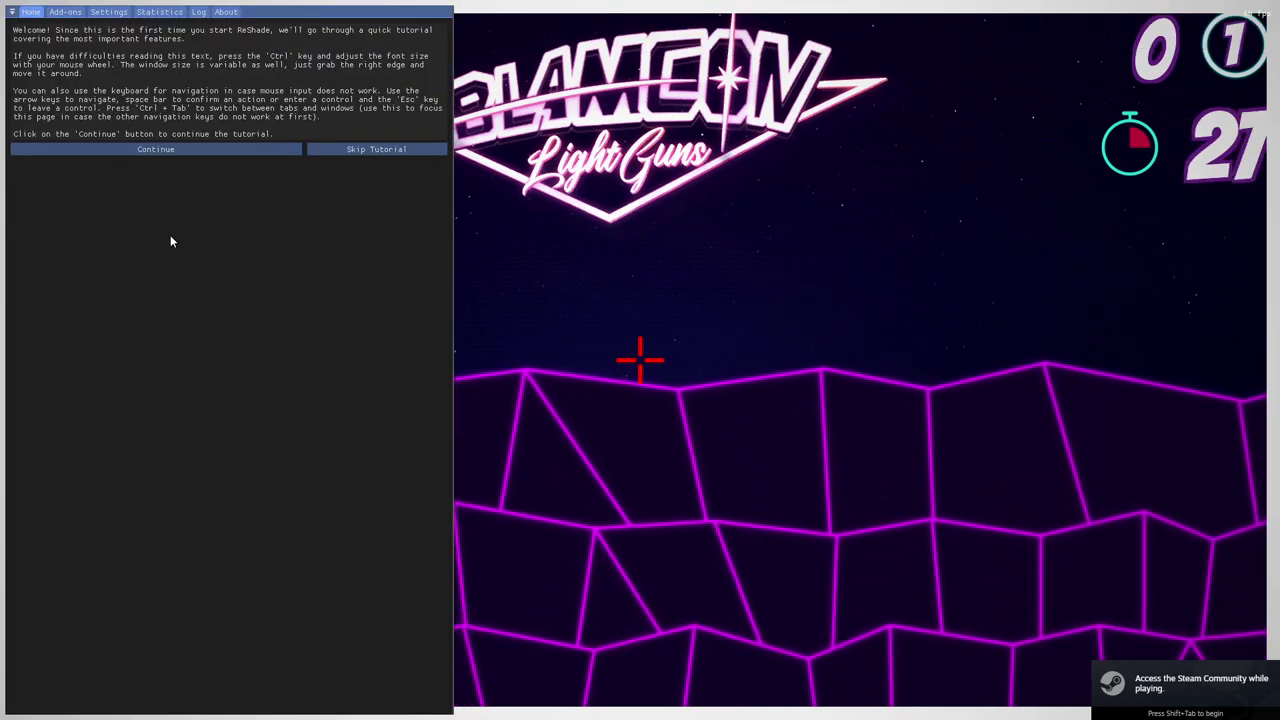
left_click(389, 152)
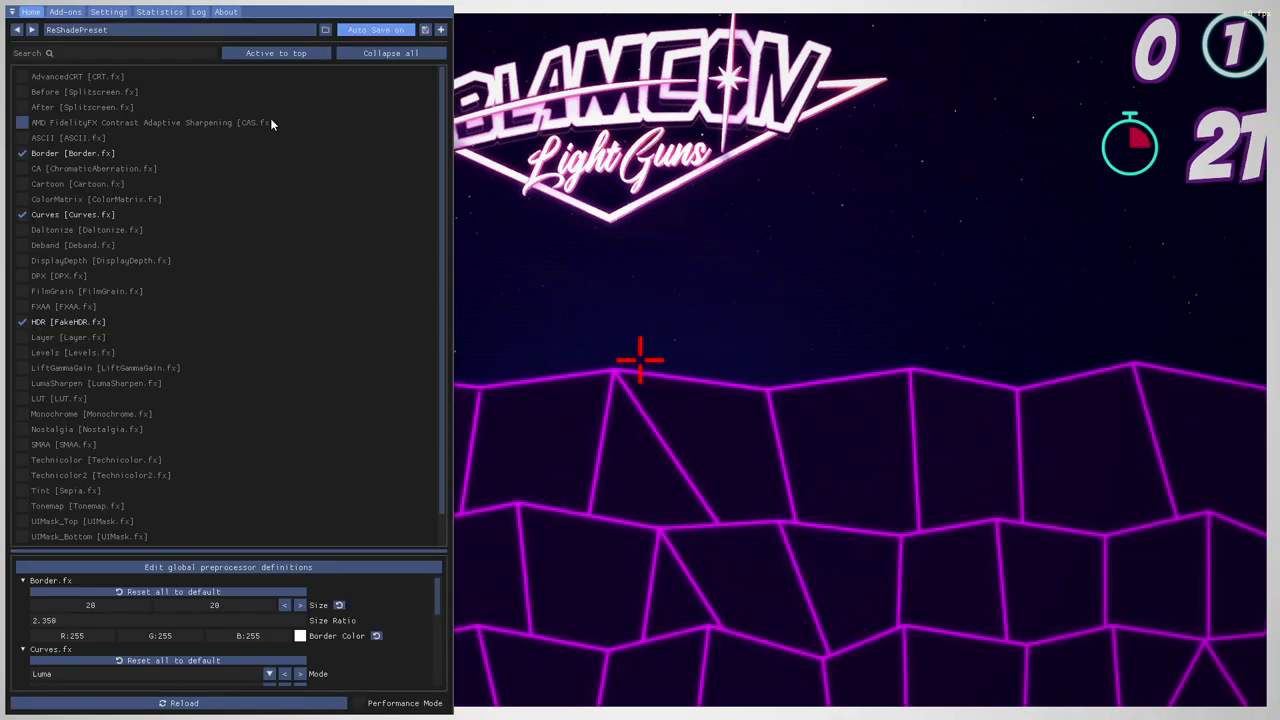
left_click(22, 153)
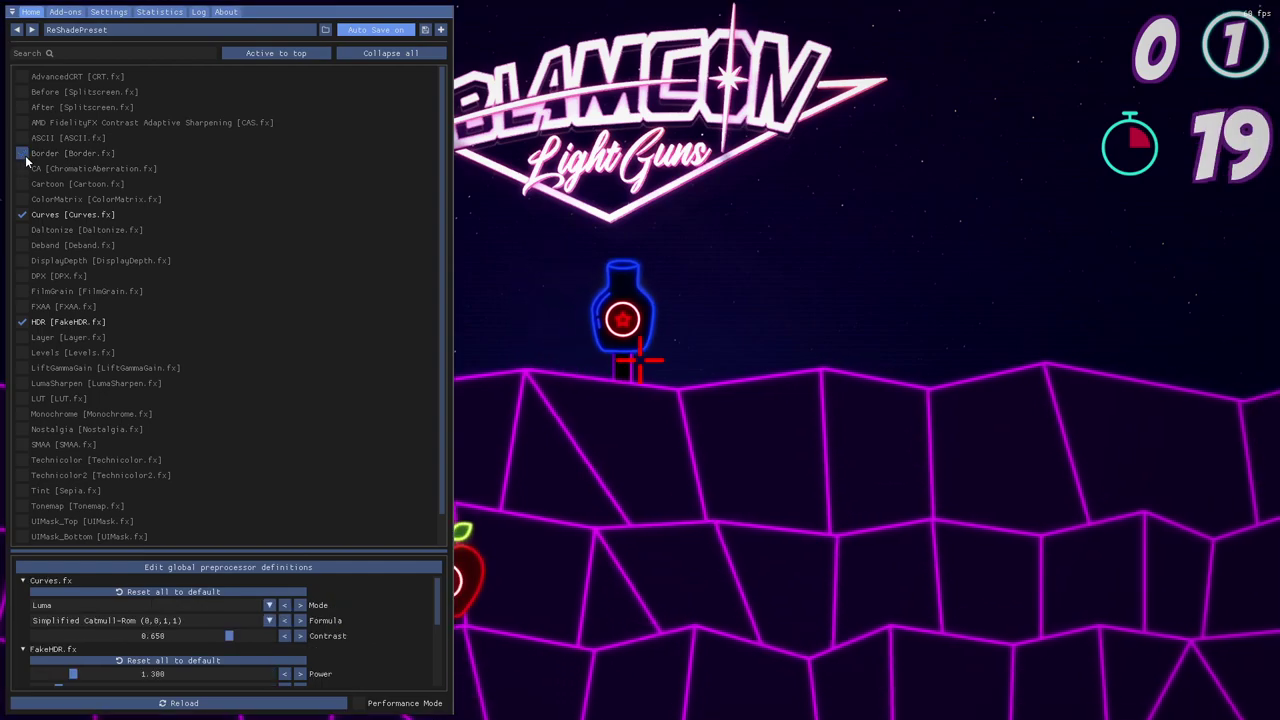
left_click(22, 214)
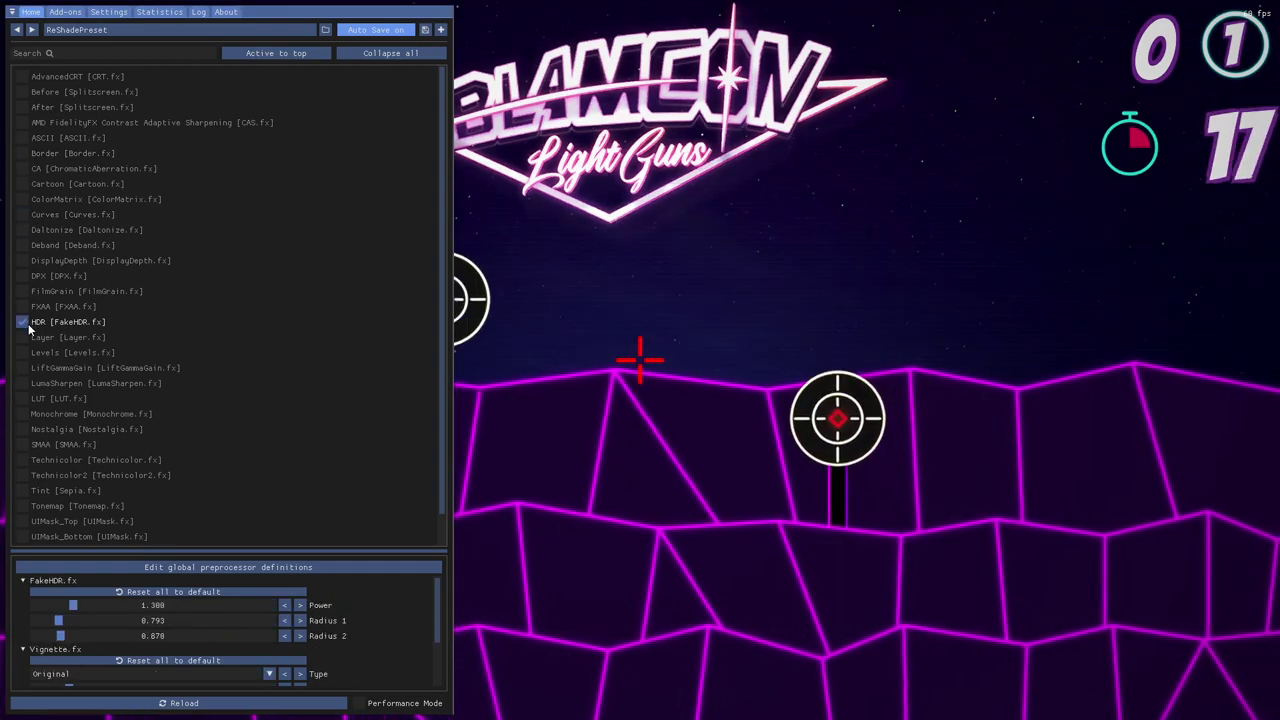
left_click(22, 321)
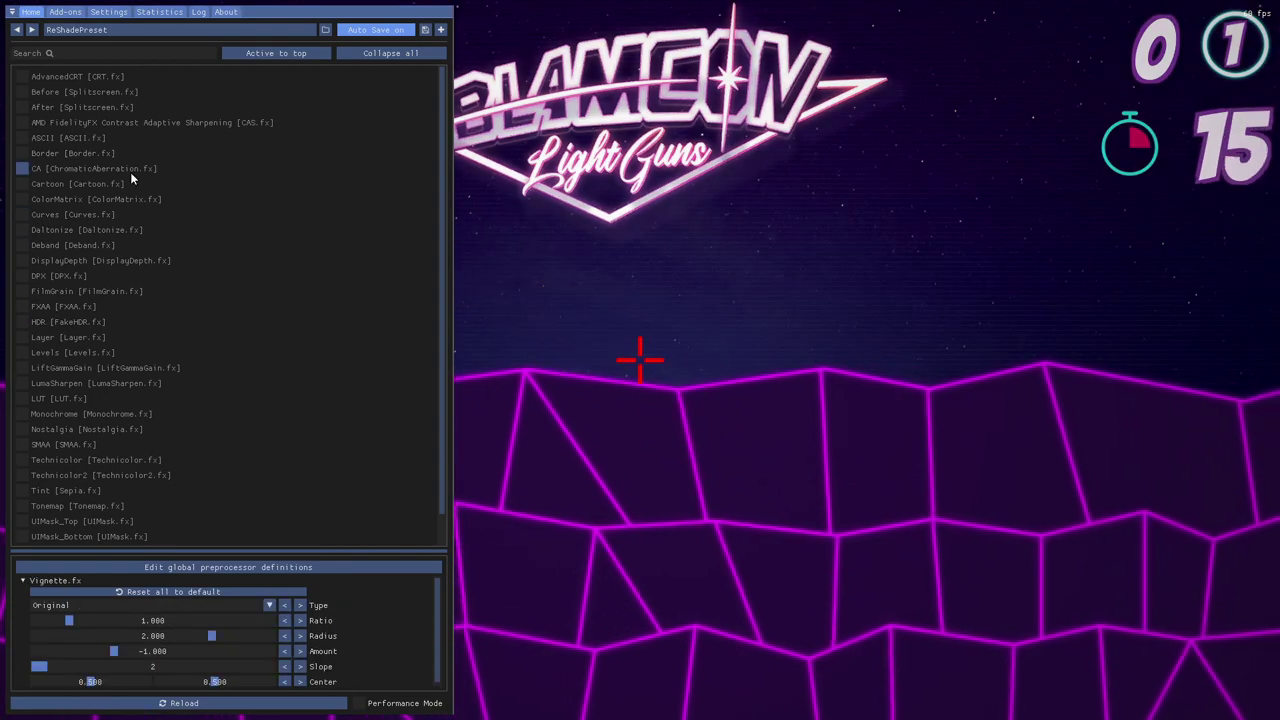
left_click(22, 153)
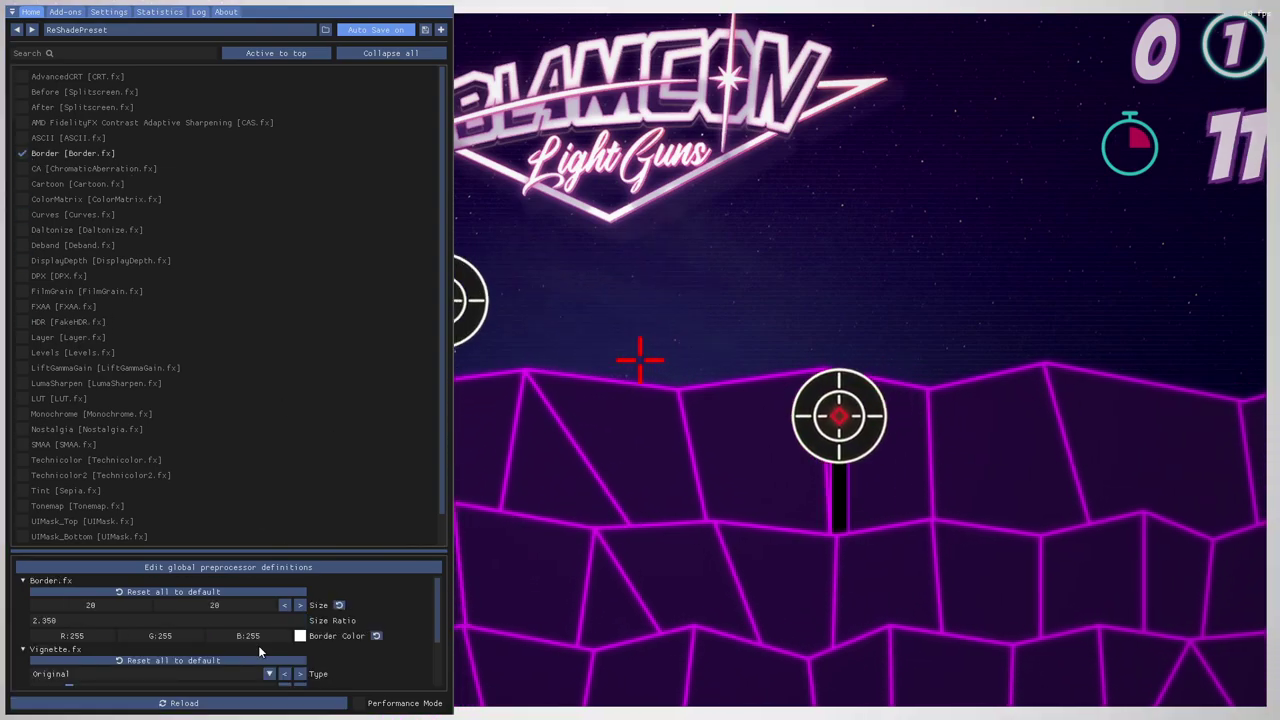
- Change the Border effect's color to black (#000000)
left_click(300, 637)
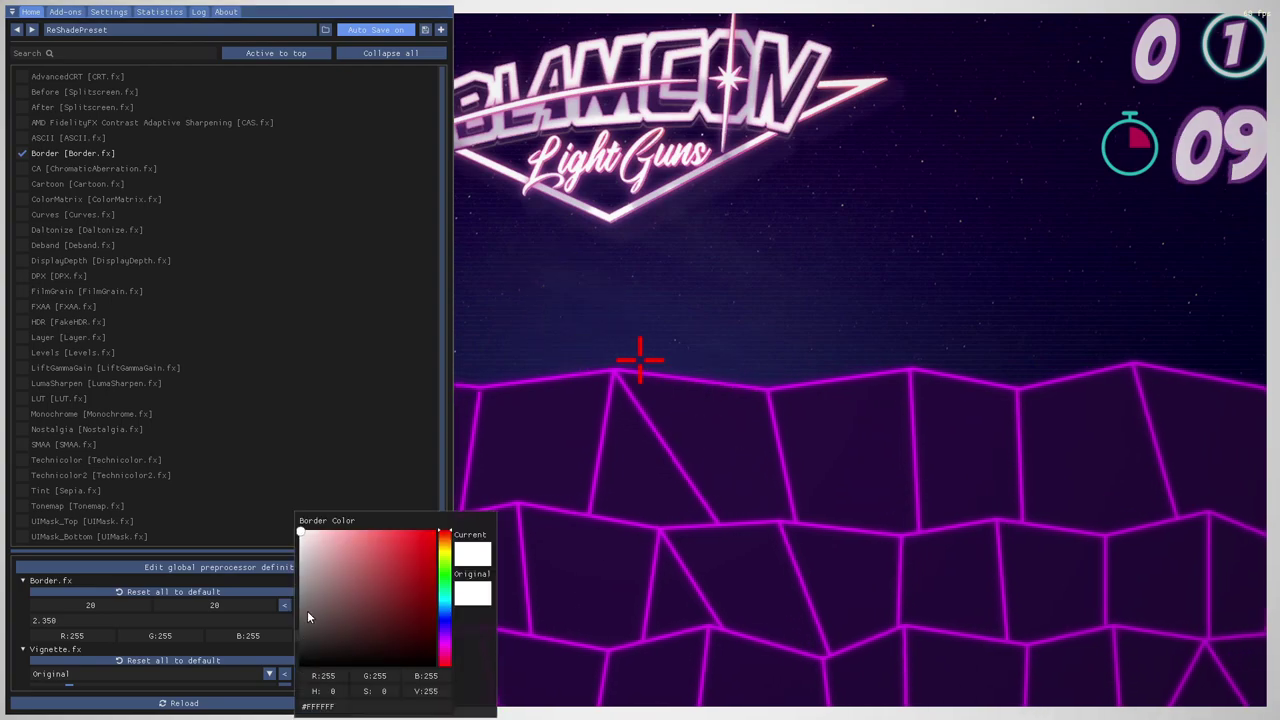
left_click_drag(312, 608, 298, 667)
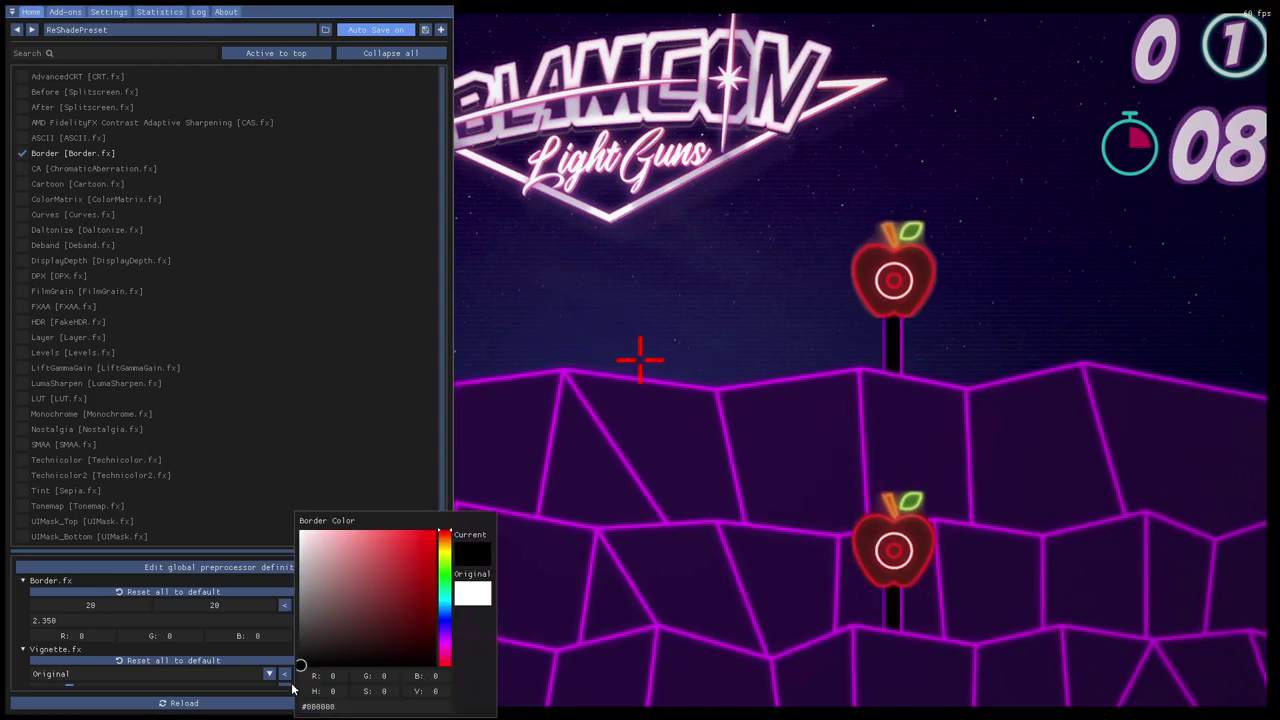
left_click(235, 594)
left_click(235, 592)
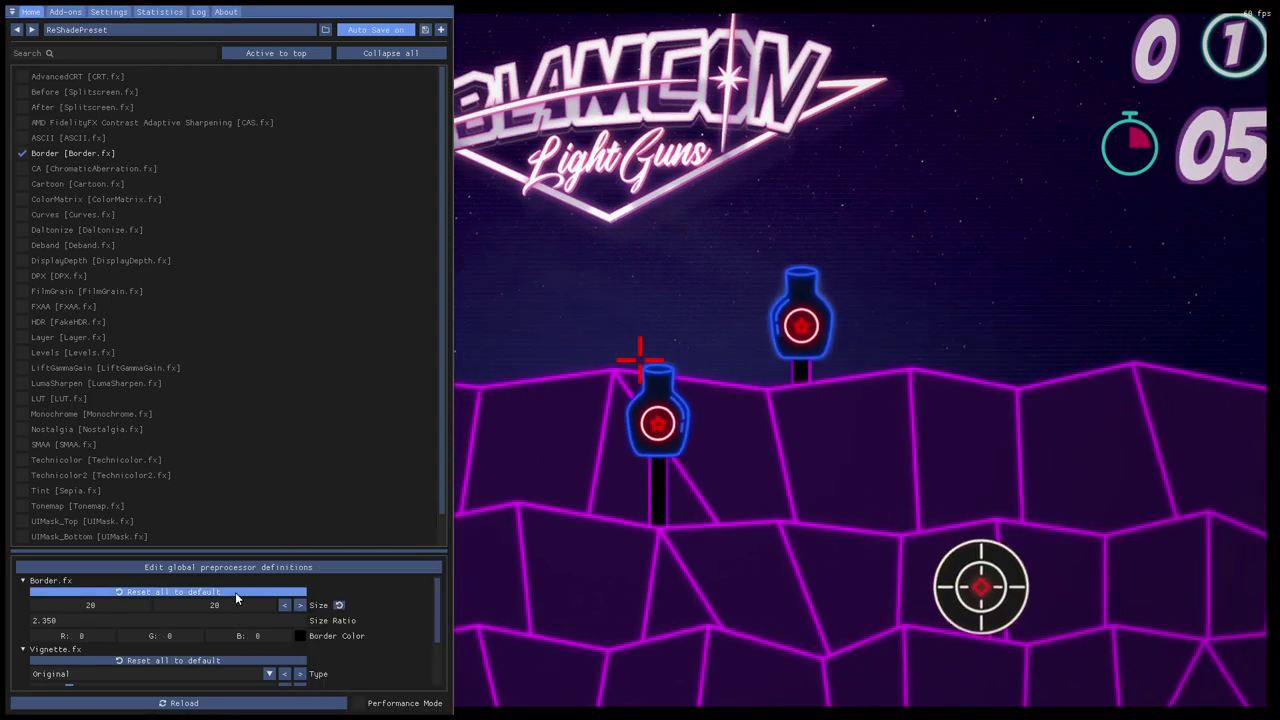
left_click(455, 614)
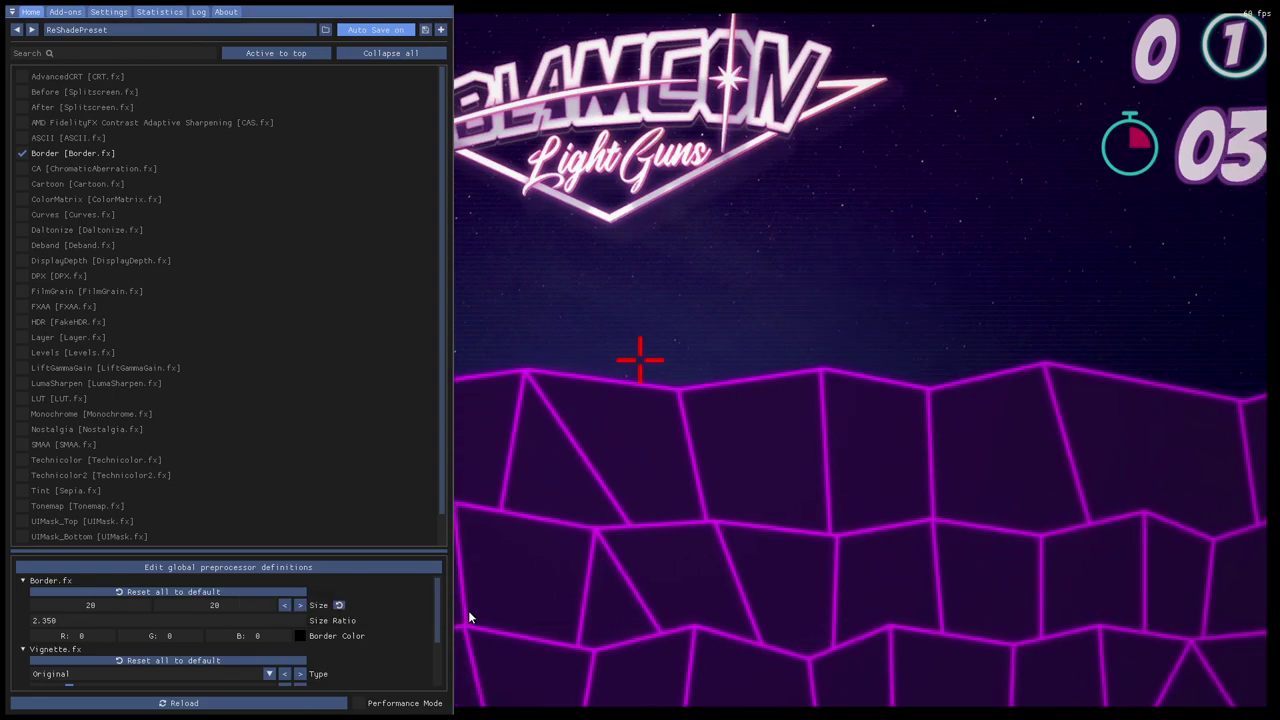
- Raise the border size to 29 pixels, reduce it to 0, and set the border color to white (#FFFFFF)
left_click(299, 606)
left_click(300, 606)
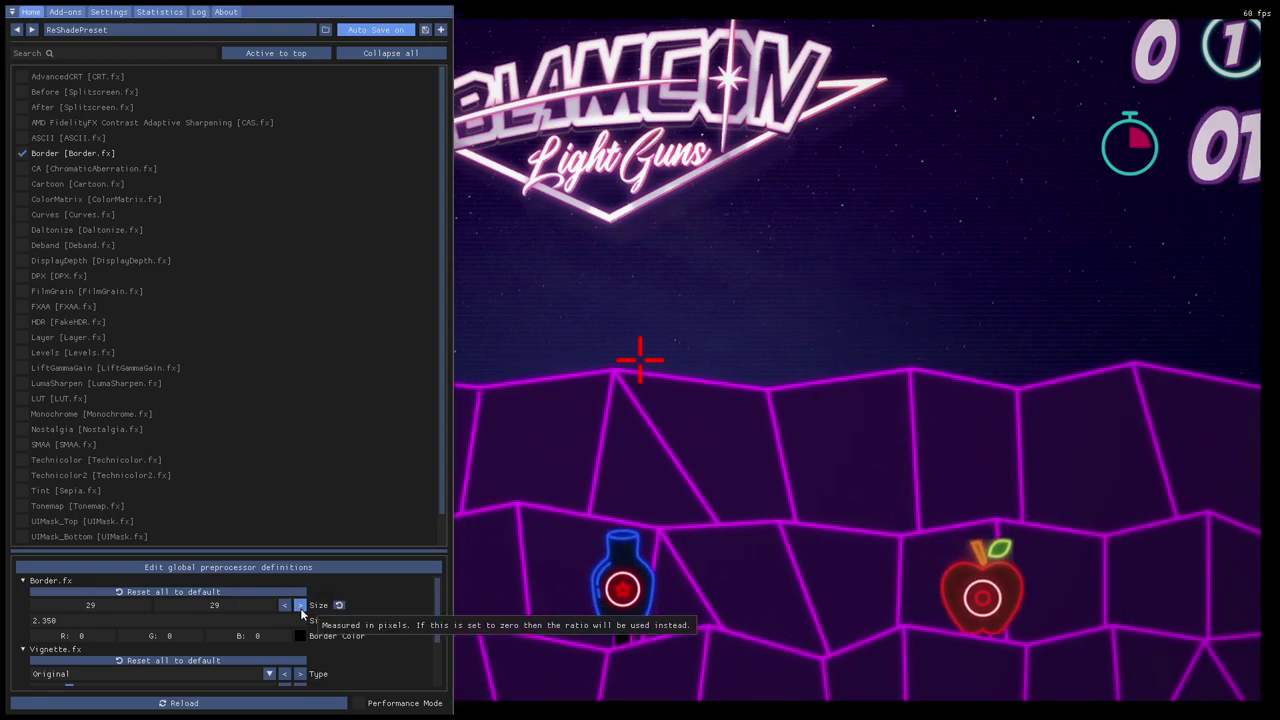
left_click_drag(289, 608, 289, 608)
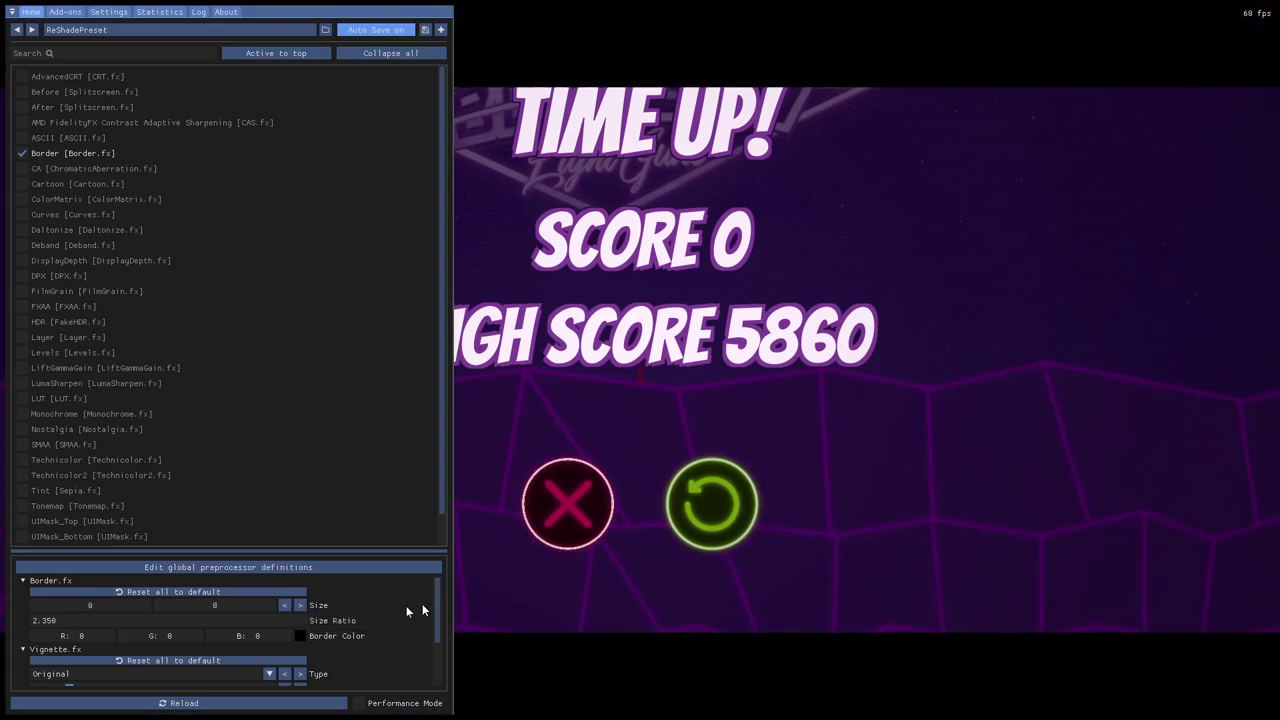
left_click(300, 637)
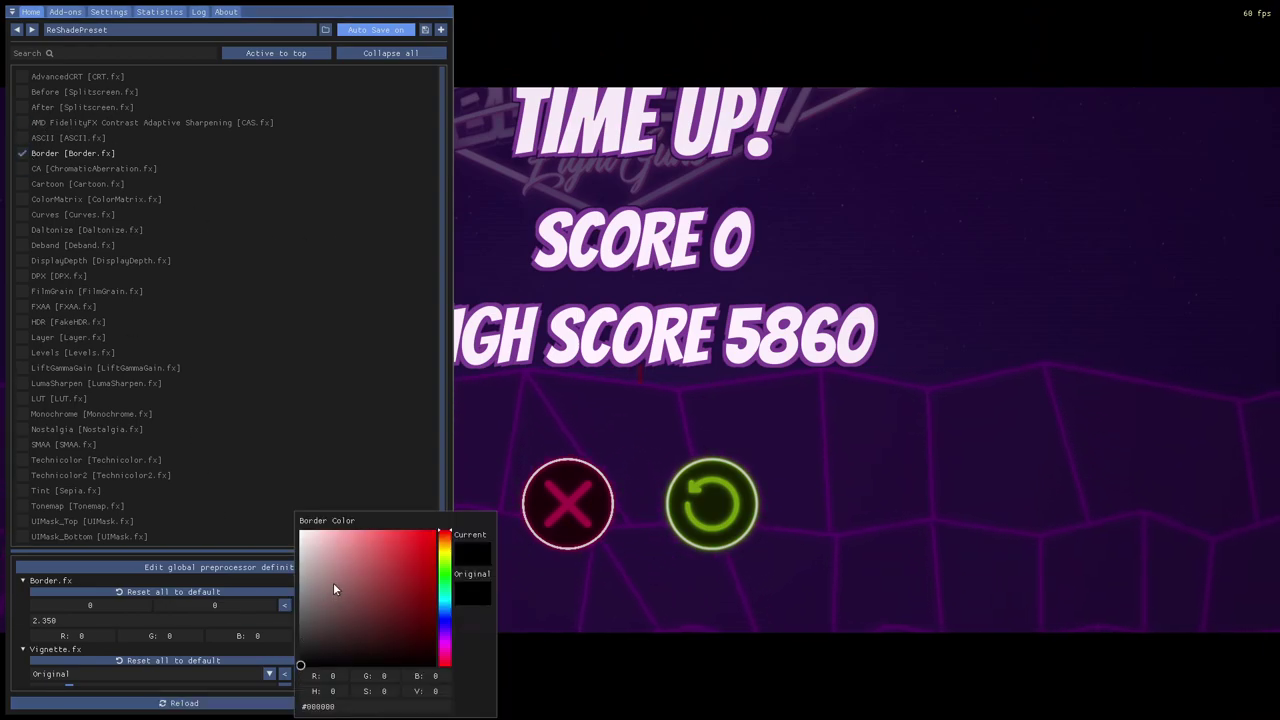
left_click_drag(333, 582, 288, 523)
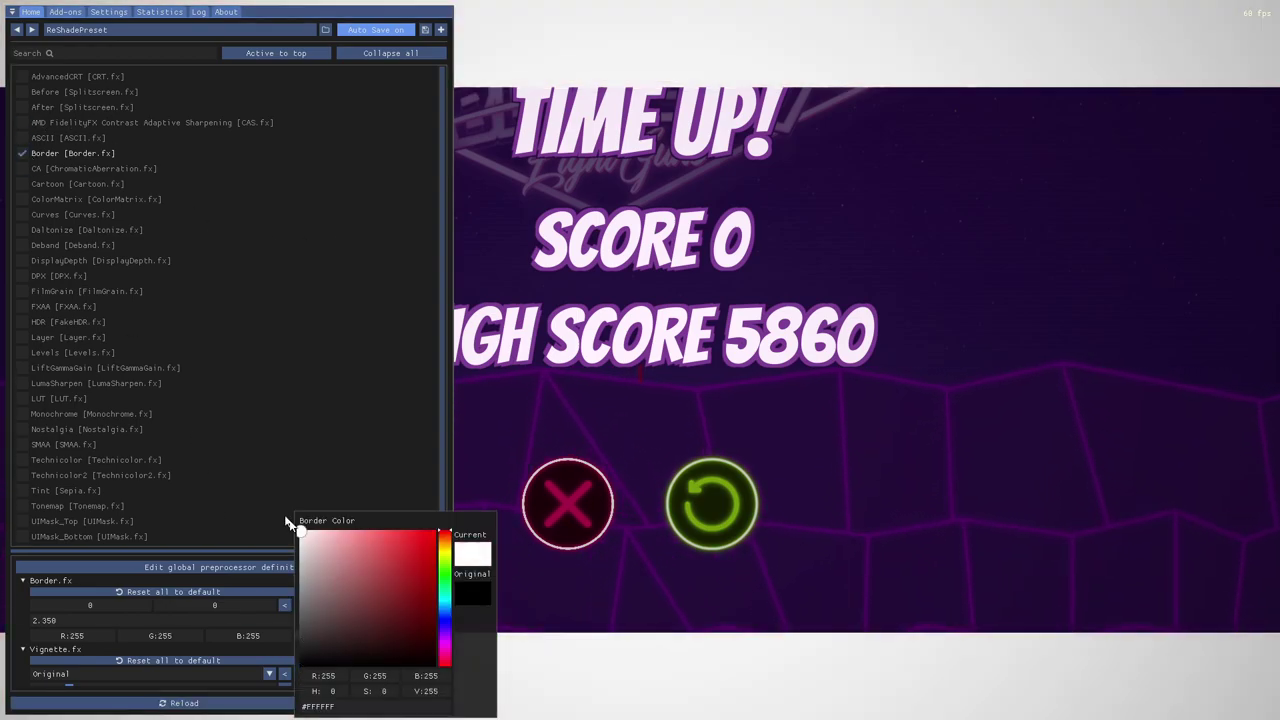
- Dismiss the color picker, raise the border size to 20, settle it at 18 pixels, and close the ReShade overlay
left_click(231, 628)
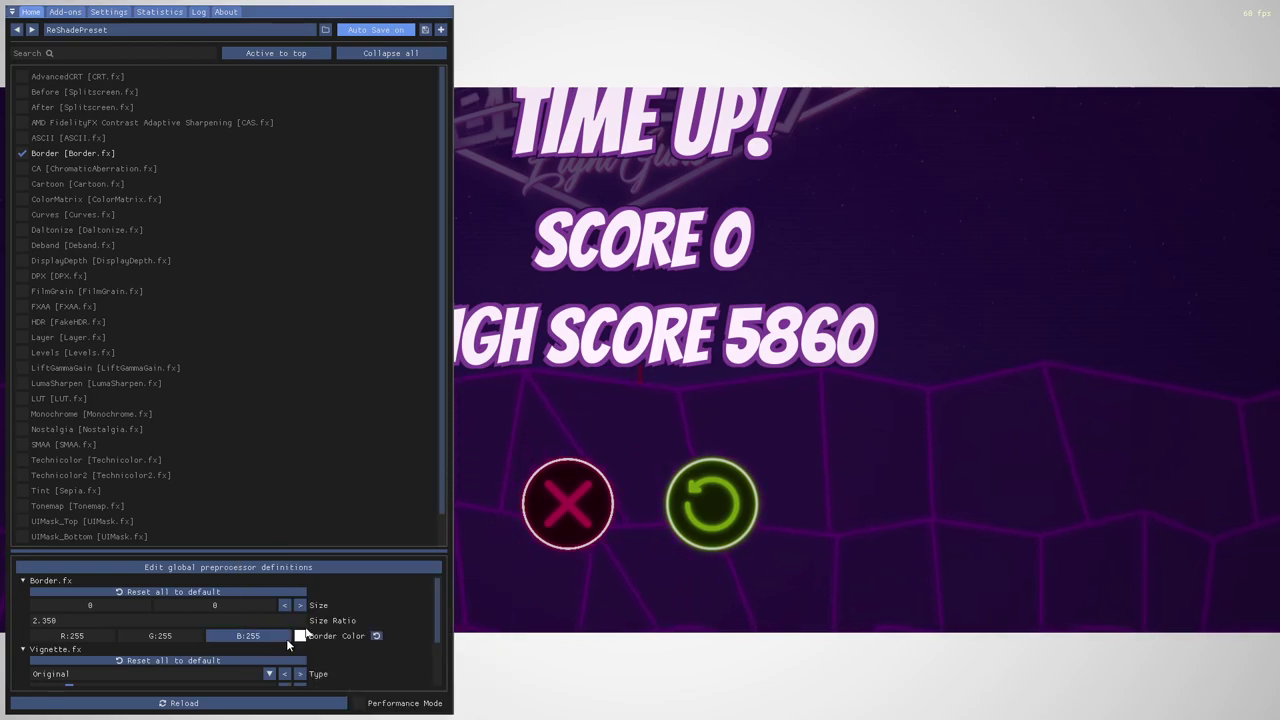
left_click(300, 605)
left_click(300, 605)
left_click(300, 605)
left_click(300, 605)
left_click(300, 605)
left_click(300, 605)
left_click(300, 605)
left_click(300, 605)
left_click(300, 605)
left_click(300, 605)
left_click(300, 605)
left_click(300, 605)
left_click(300, 605)
left_click(300, 605)
left_click(300, 605)
left_click(300, 605)
left_click(300, 605)
left_click(300, 605)
left_click(300, 605)
left_click(300, 605)
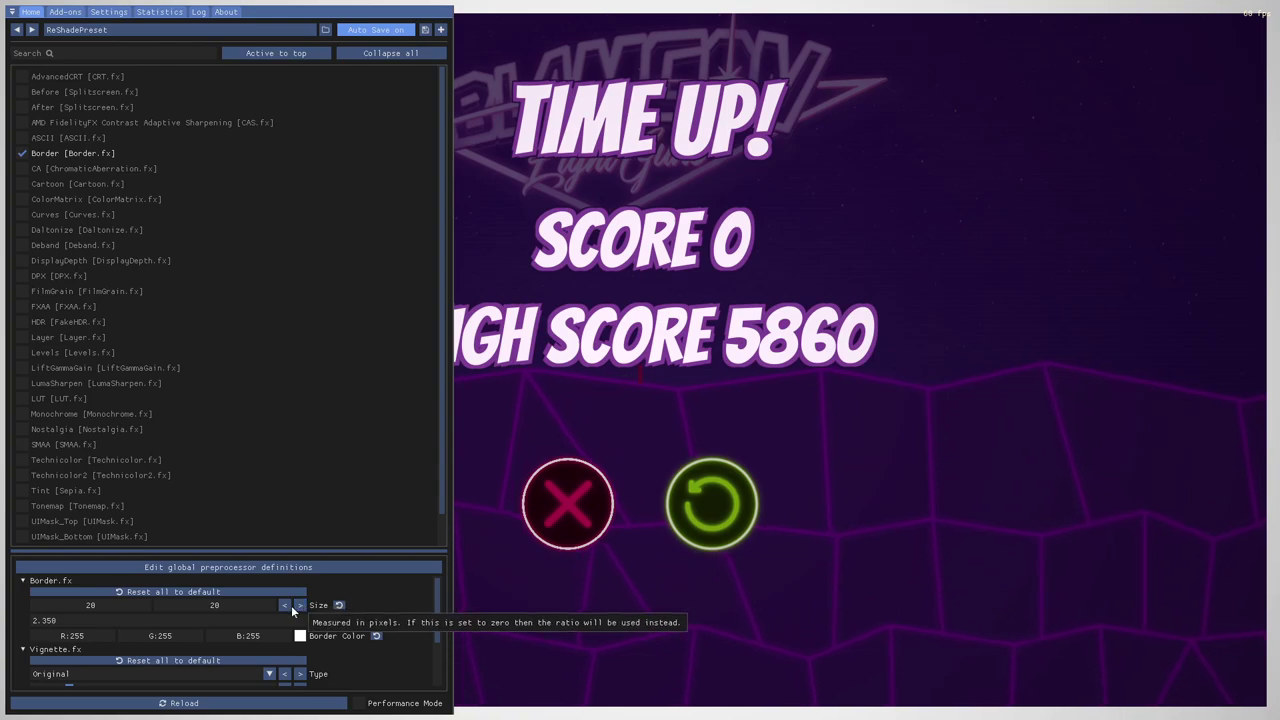
left_click(285, 605)
left_click(285, 605)
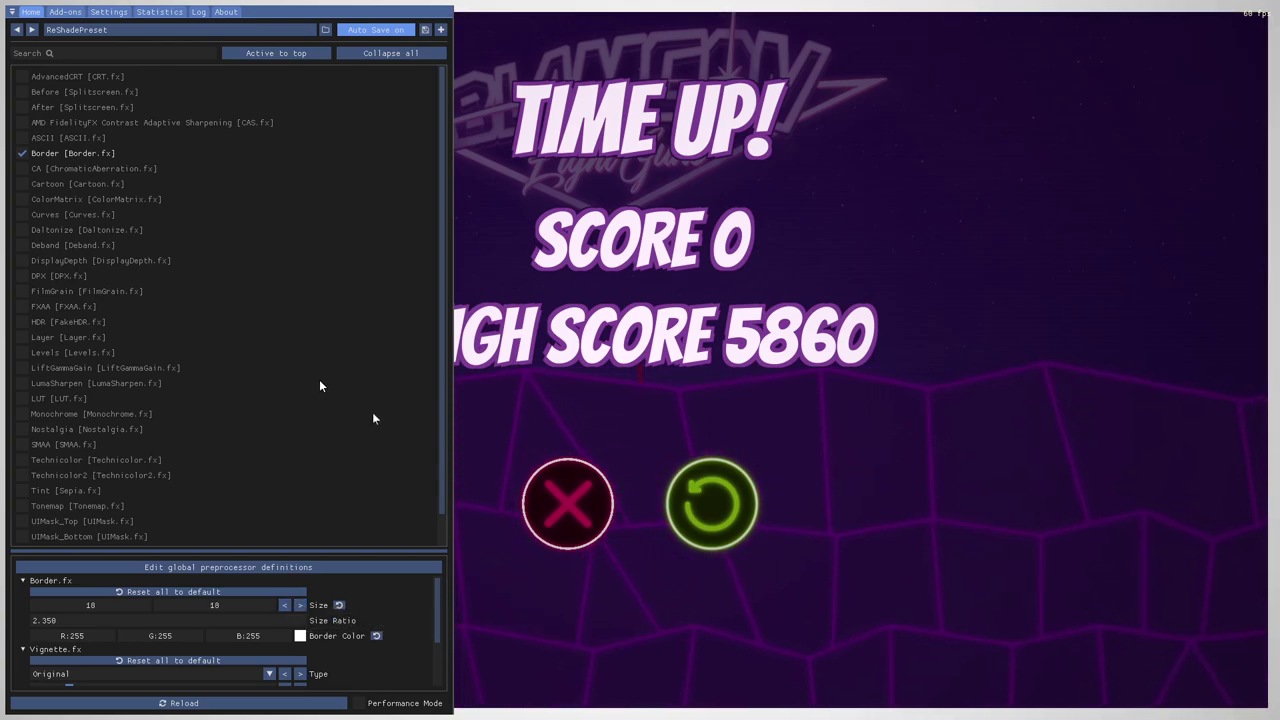
scroll(403, 412, "down", 1)
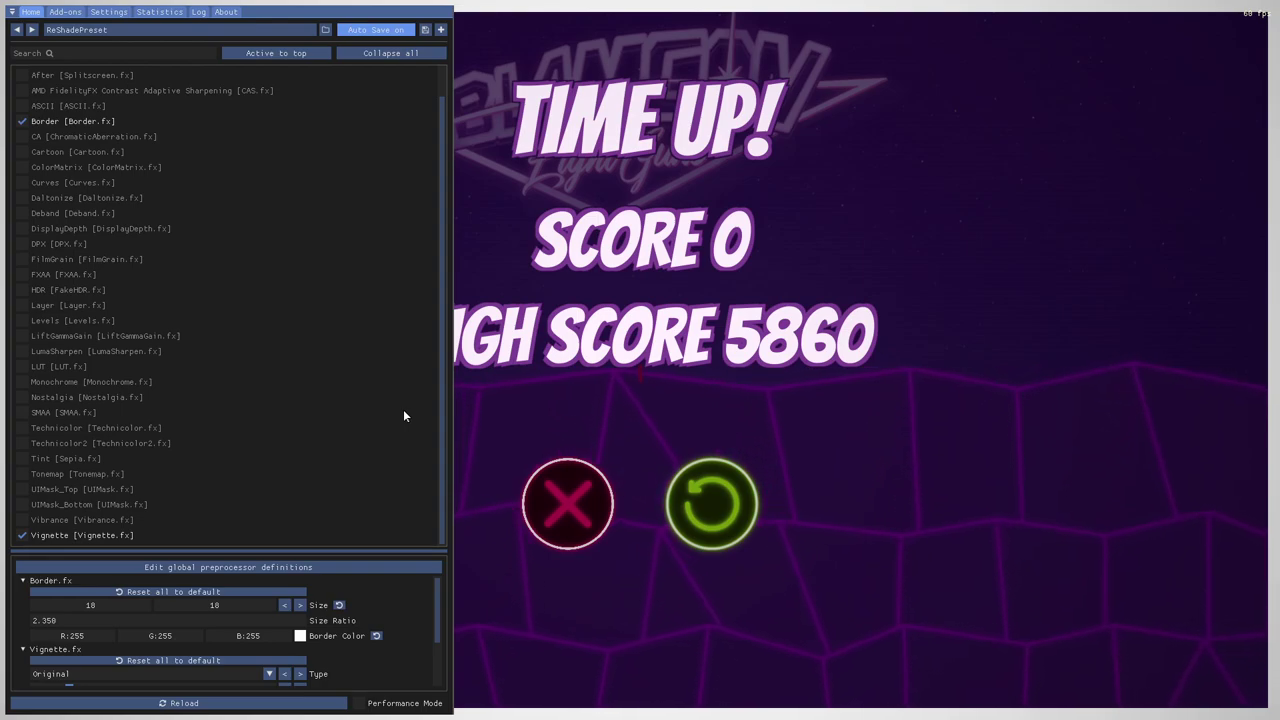
key("Home")
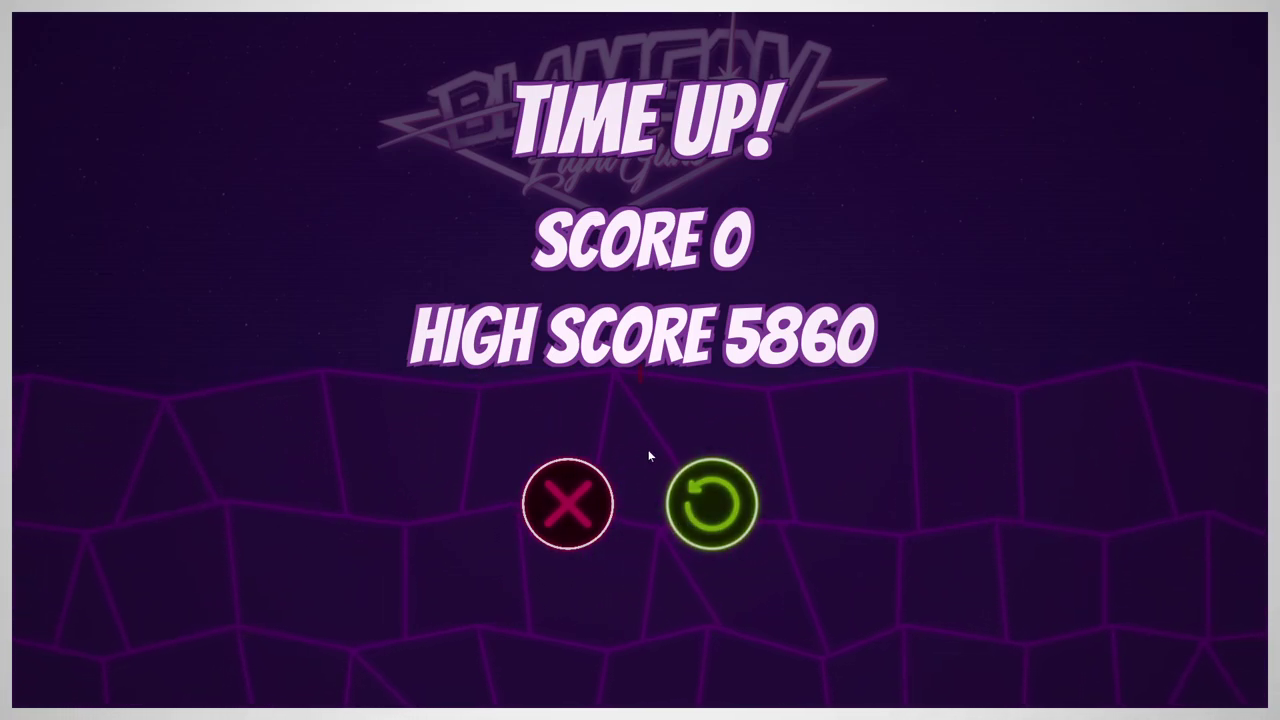
- Replay the shooting gallery round and shoot the appearing targets to try out the game with the white border
left_click(711, 503)
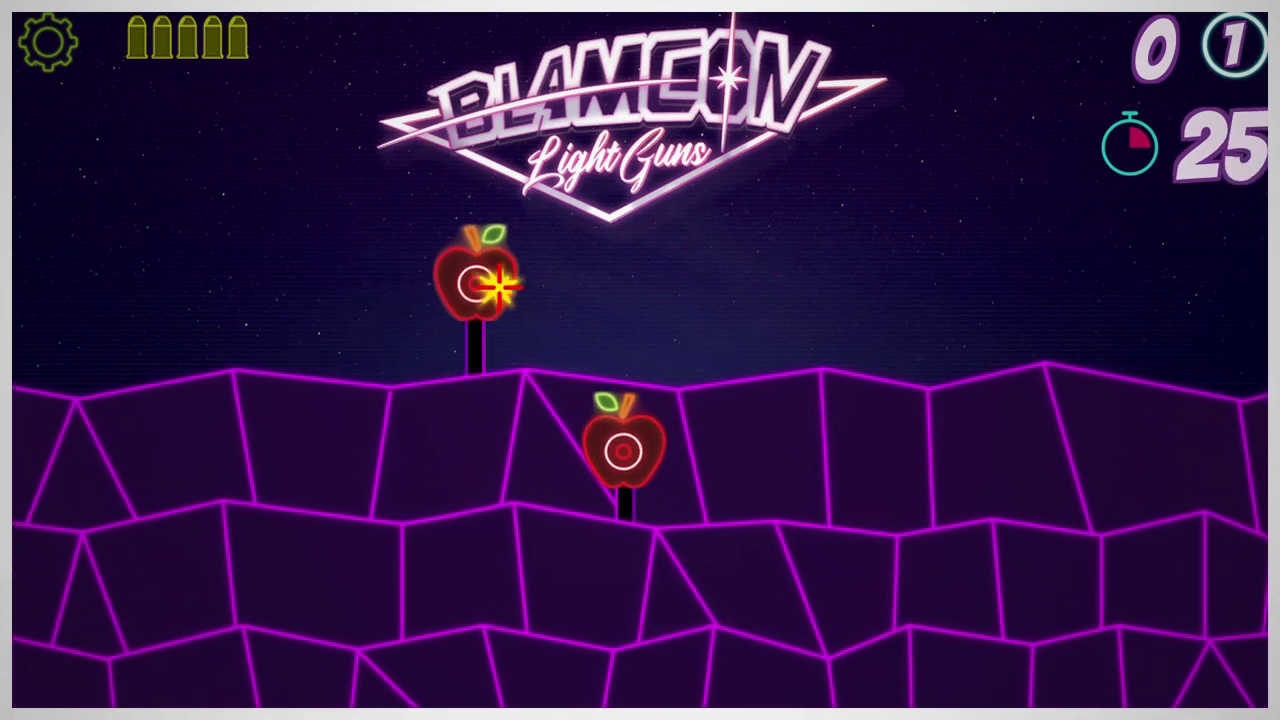
left_click(593, 498)
left_click(308, 402)
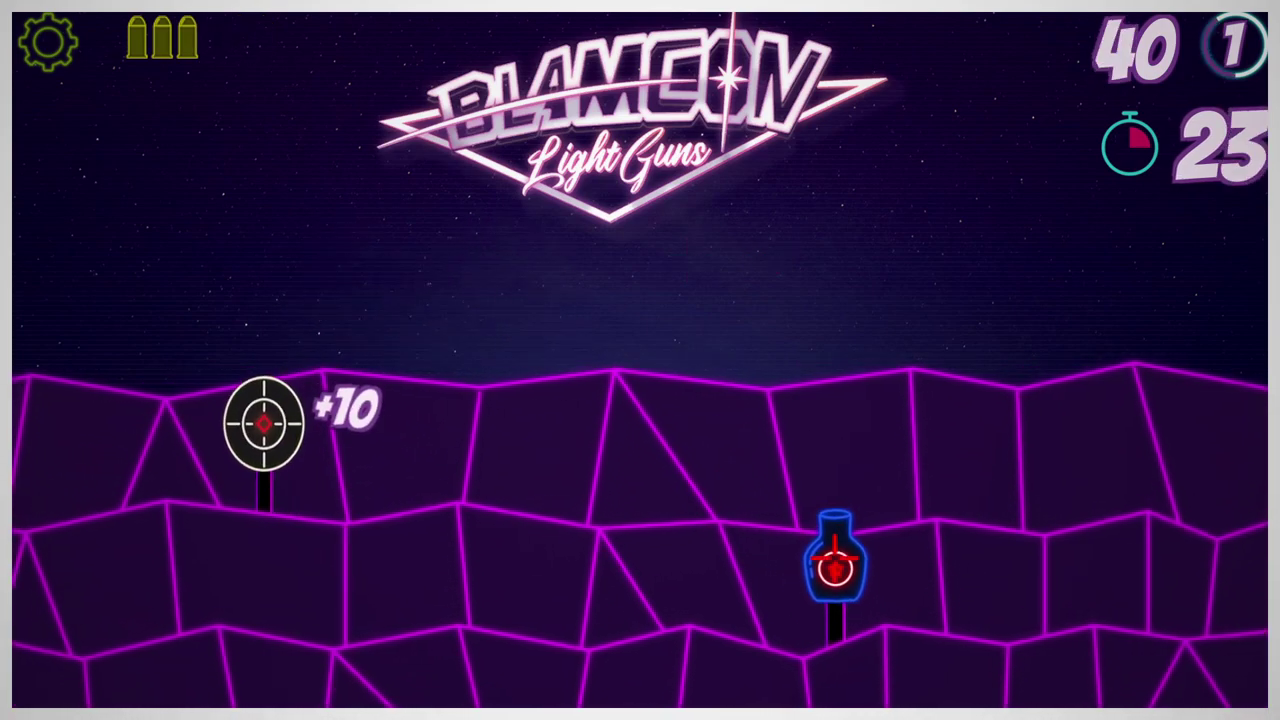
left_click(878, 548)
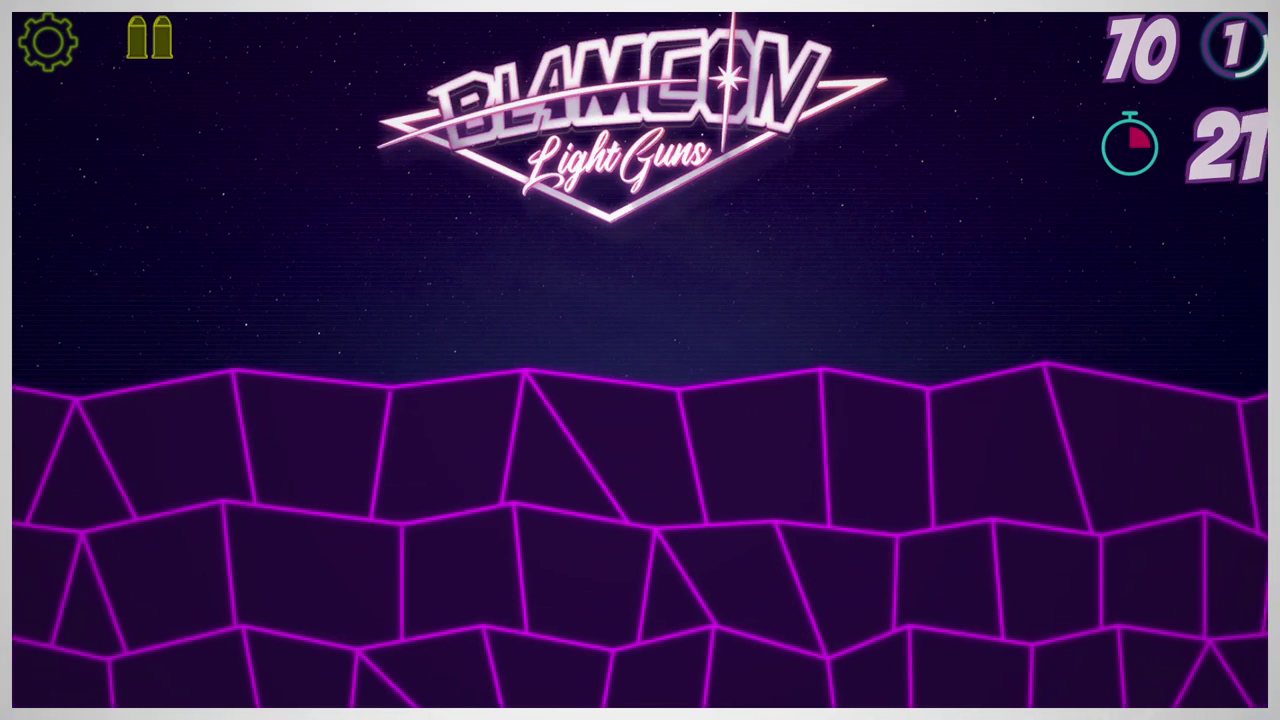
left_click(443, 366)
left_click(920, 368)
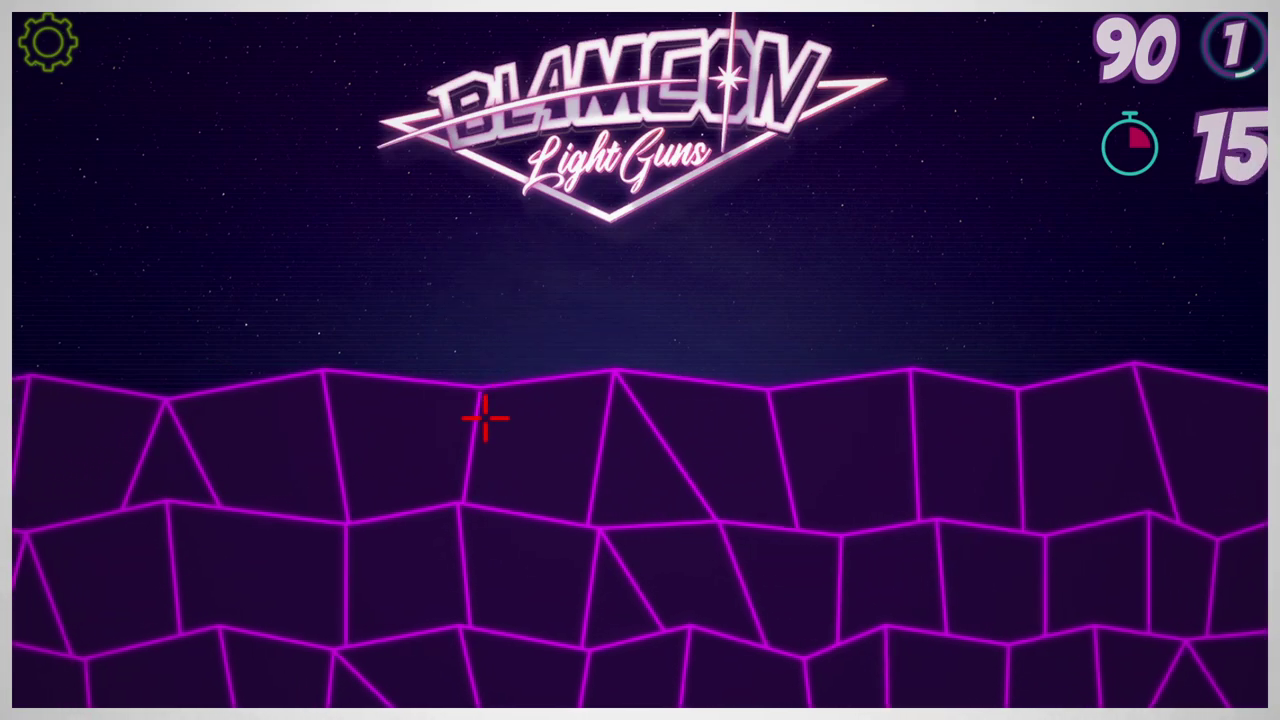
left_click(745, 300)
left_click(470, 552)
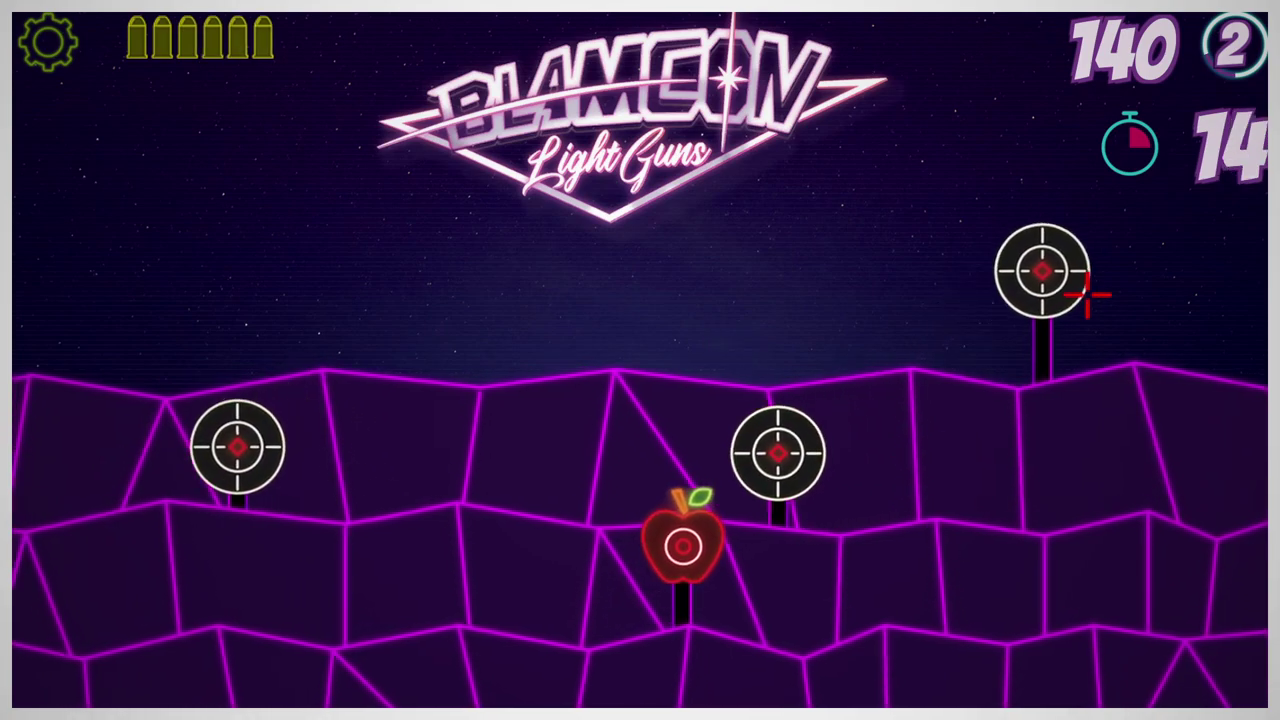
left_click(745, 540)
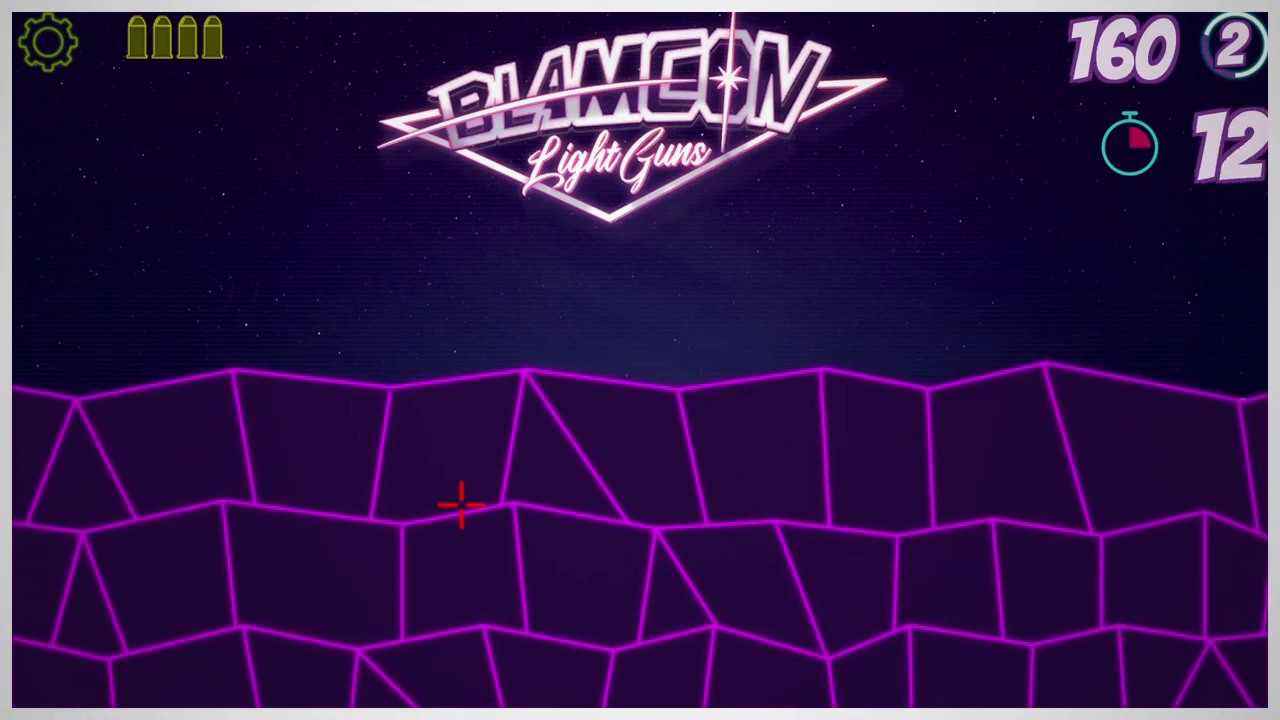
left_click(745, 325)
left_click(625, 318)
left_click(395, 440)
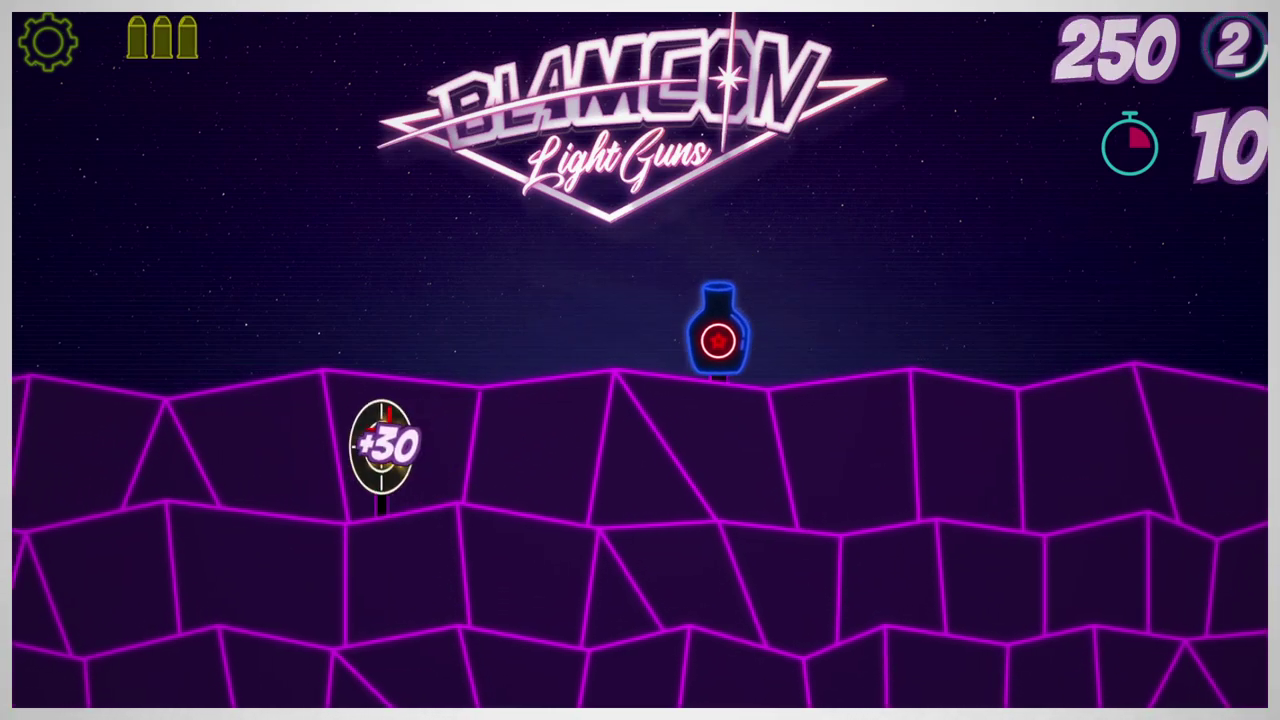
left_click(555, 440)
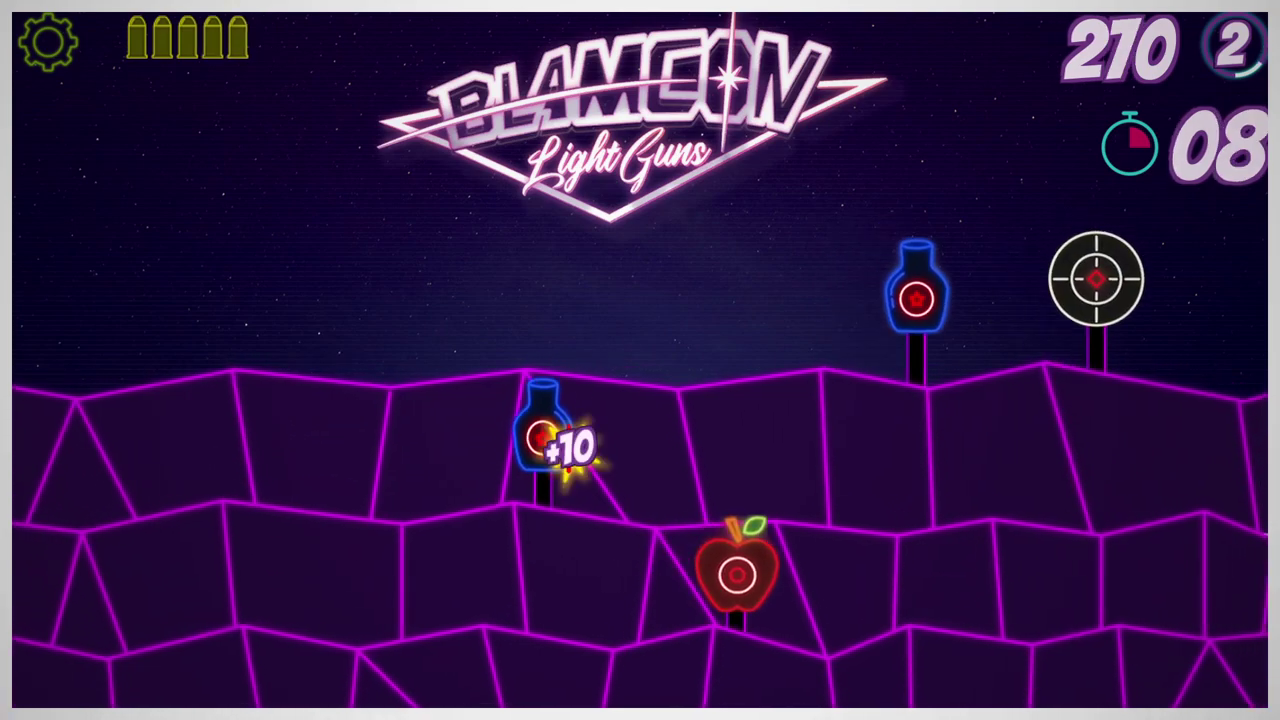
left_click(795, 598)
- Restart the round from the game's pause options, shoot at a few targets, then pause again and quit the game
left_click(48, 40)
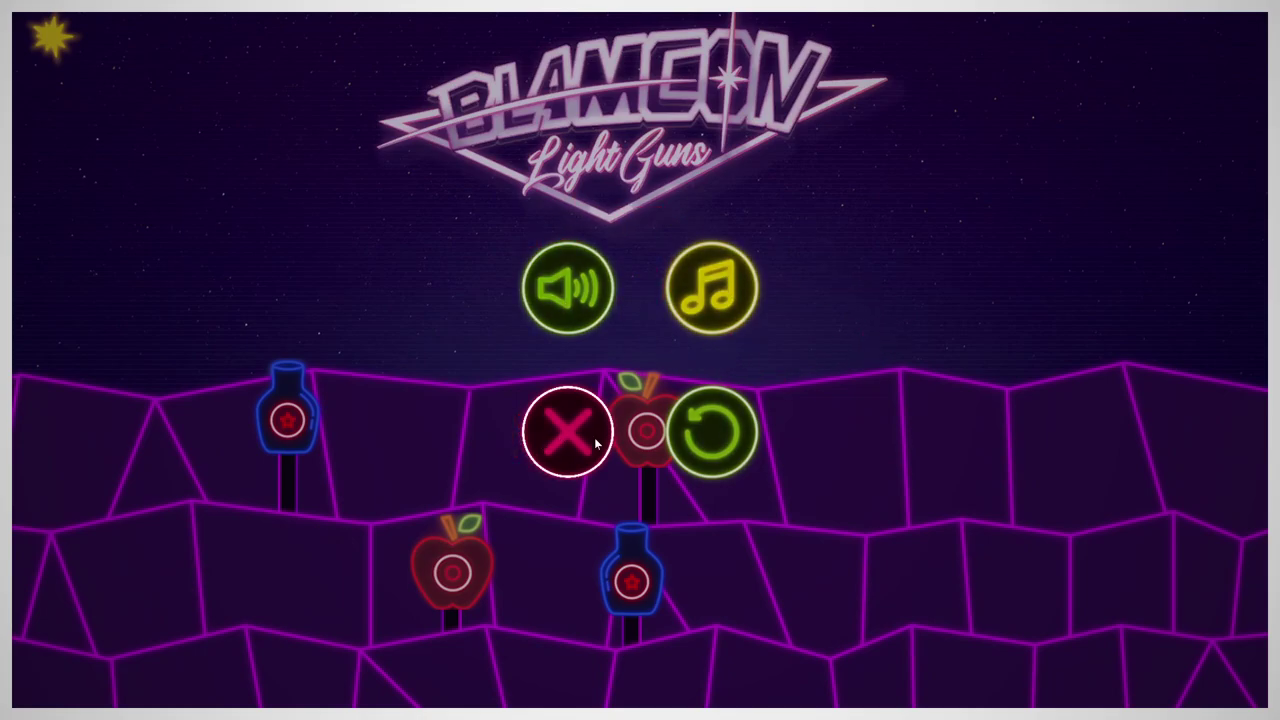
left_click(731, 430)
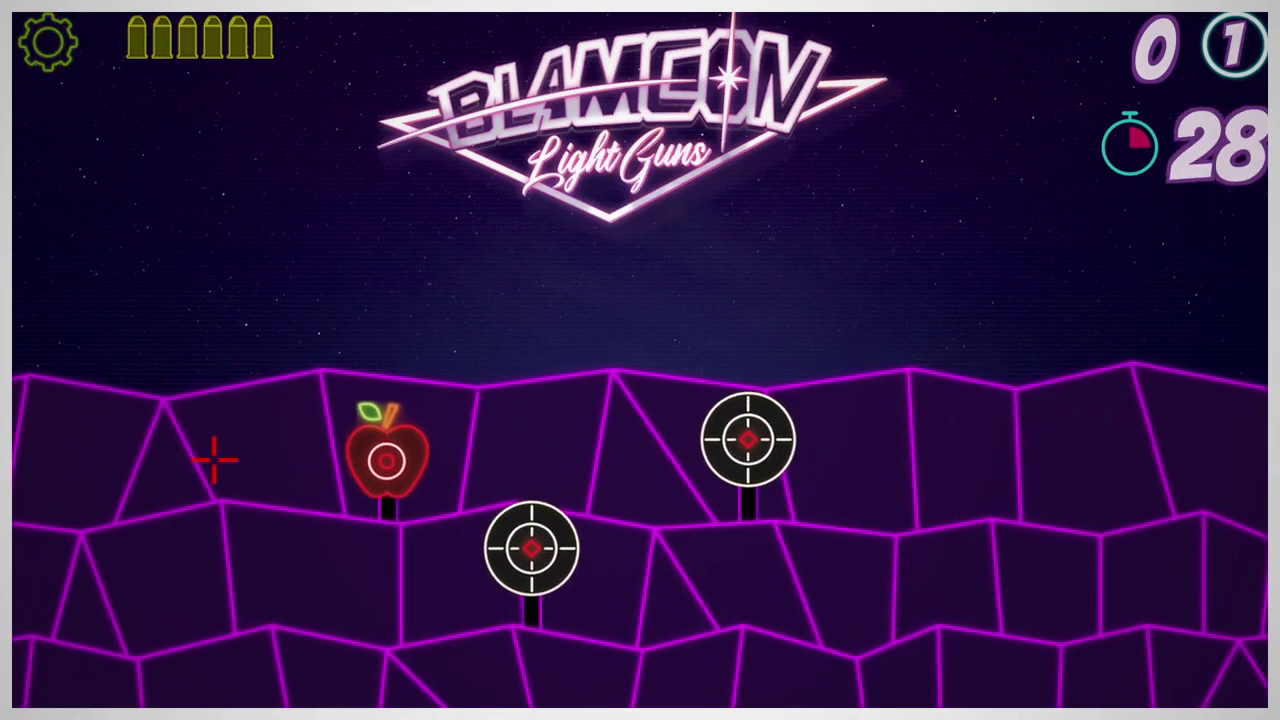
left_click(335, 420)
left_click(601, 458)
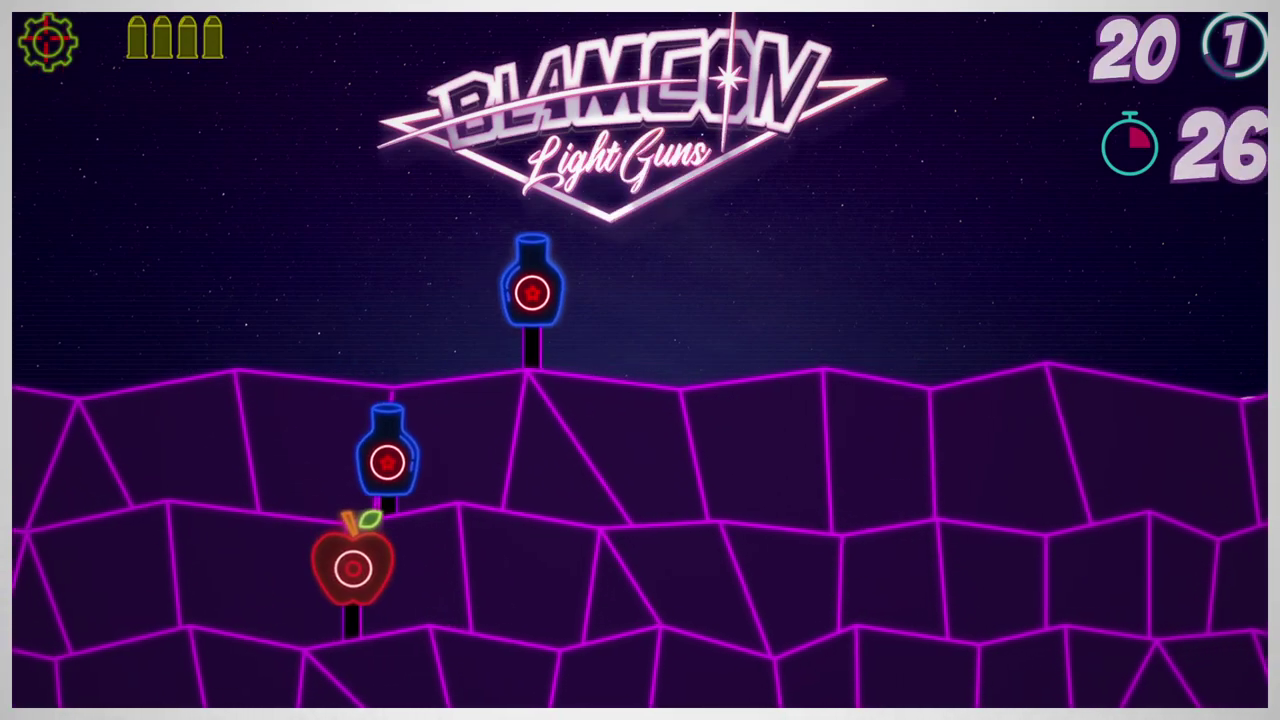
left_click(48, 42)
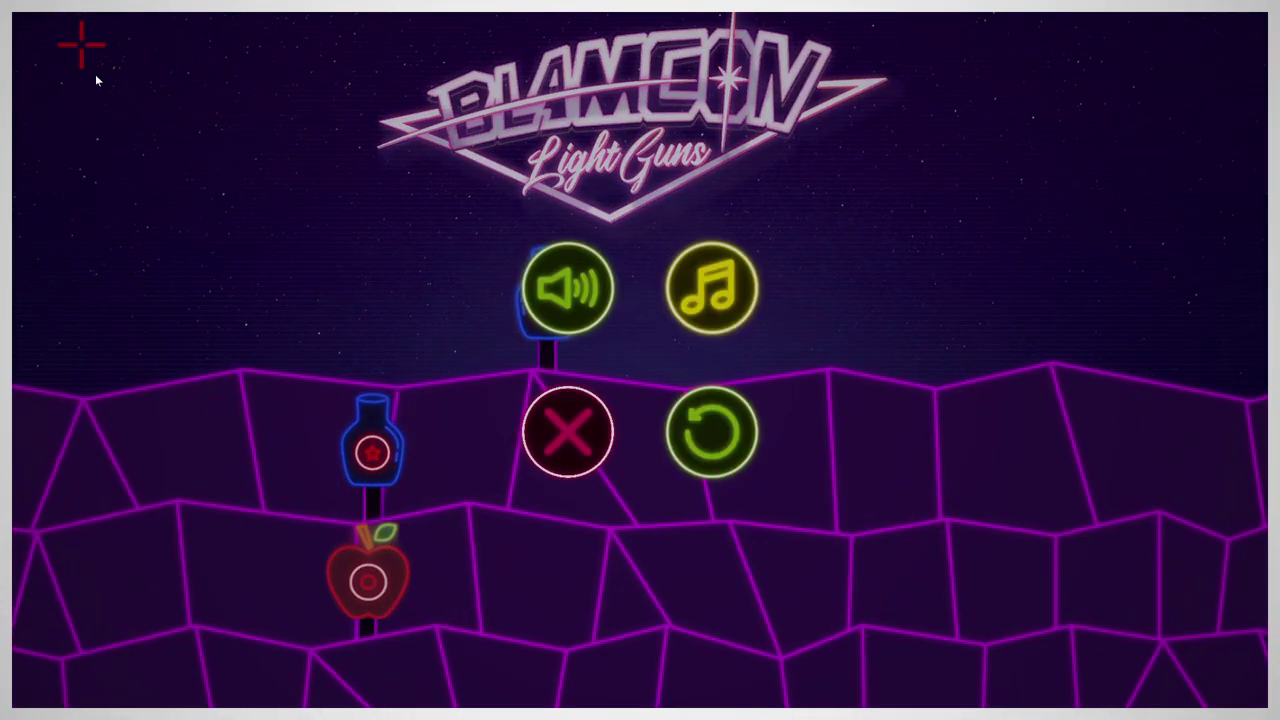
left_click(585, 455)
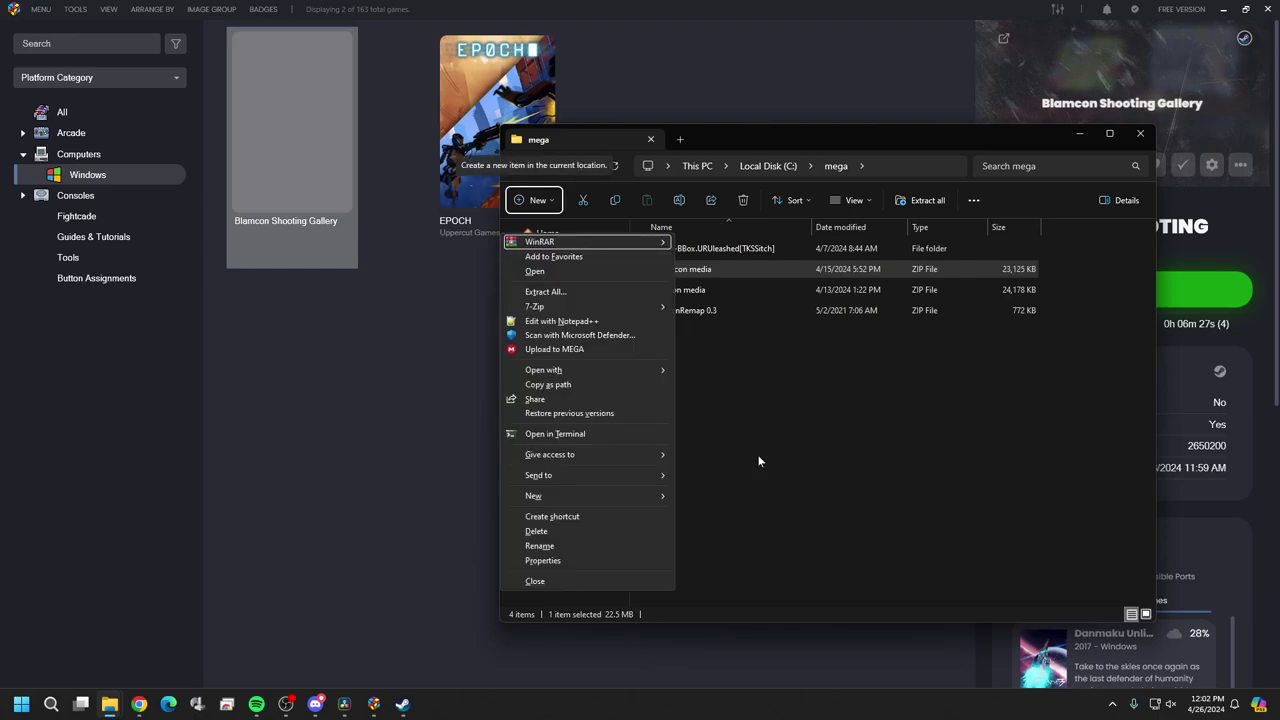
- Open the Blamcon media ZIP in the mega folder, minimise LaunchBox, and extract the Blamcon media folder to the desktop
left_click(782, 426)
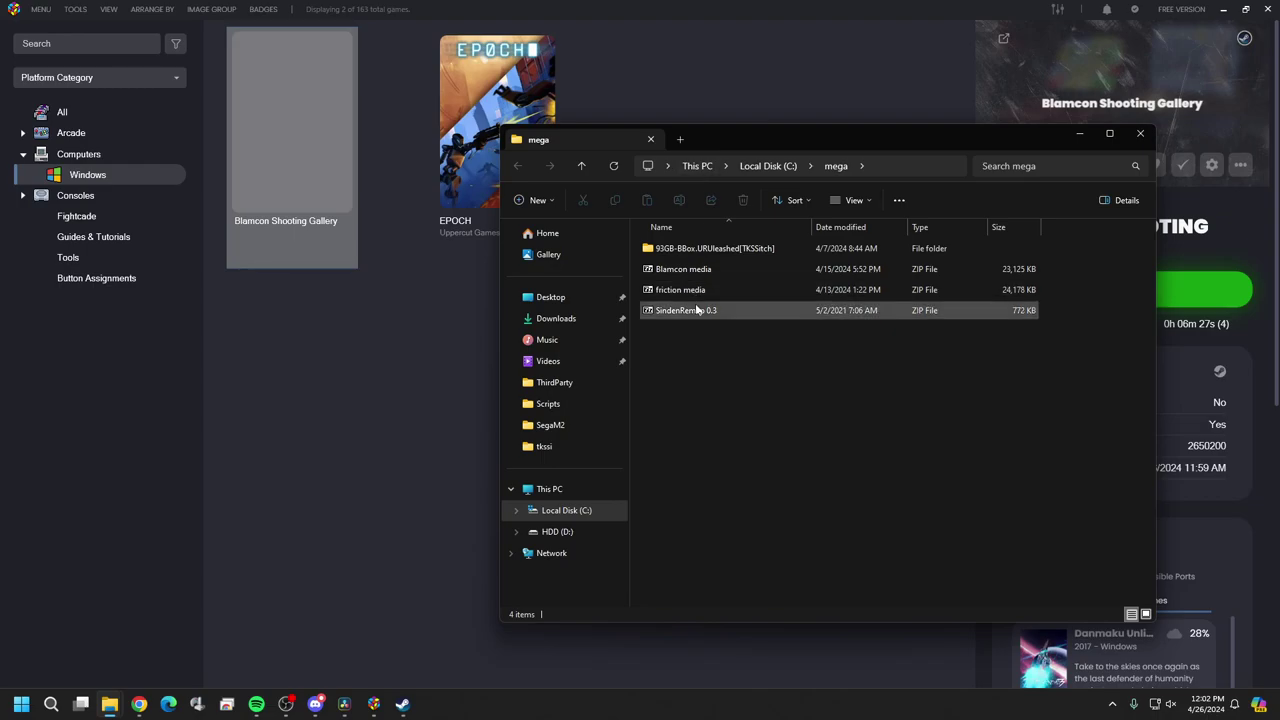
left_click(715, 270)
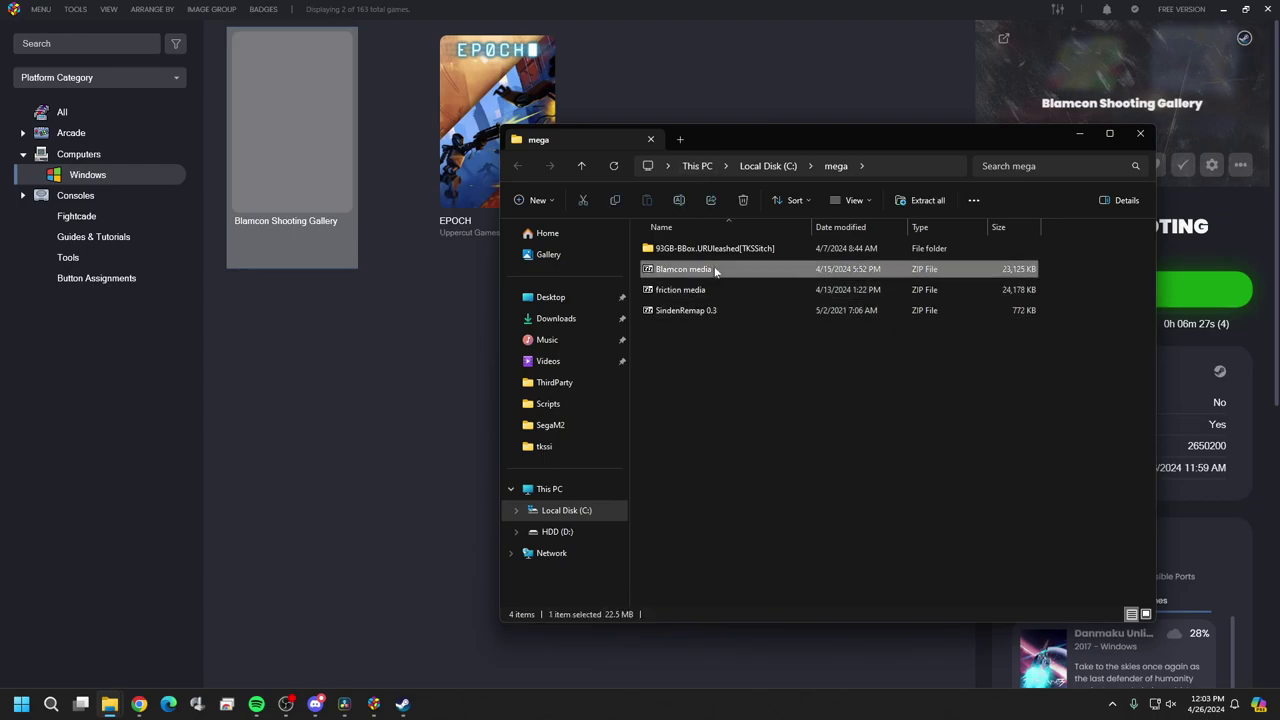
double_click(715, 270)
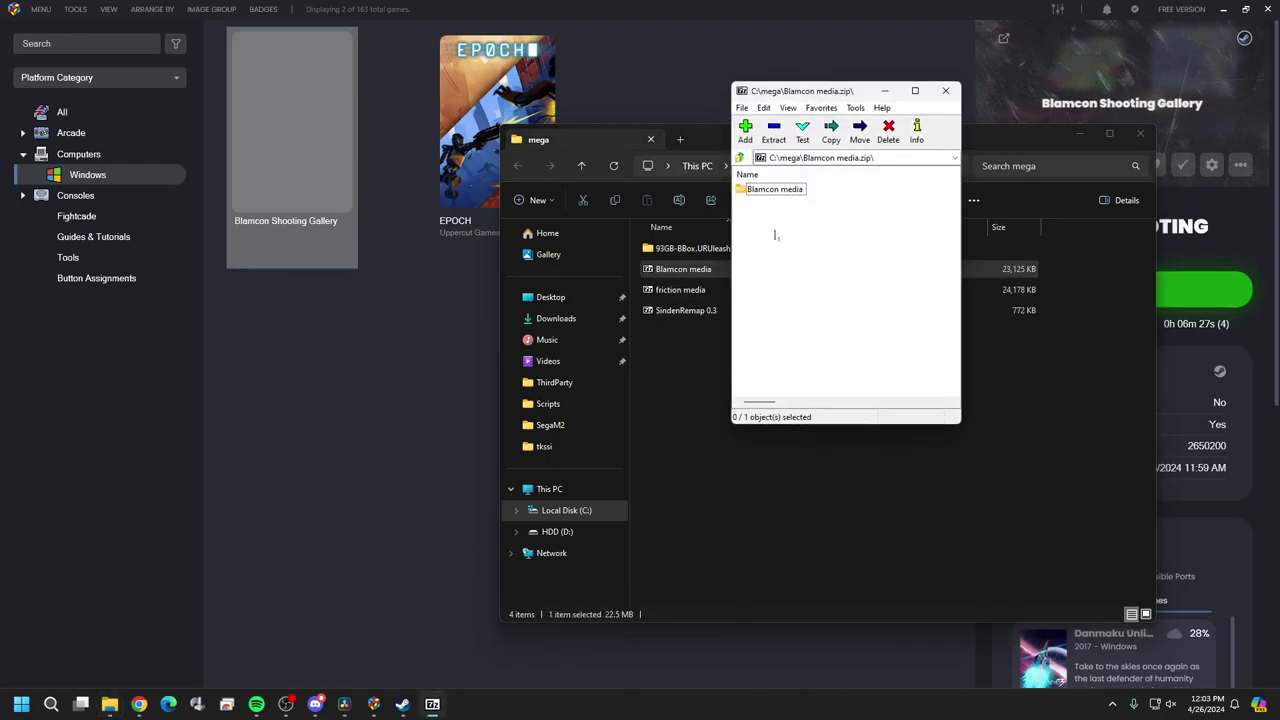
left_click(786, 189)
left_click(1223, 9)
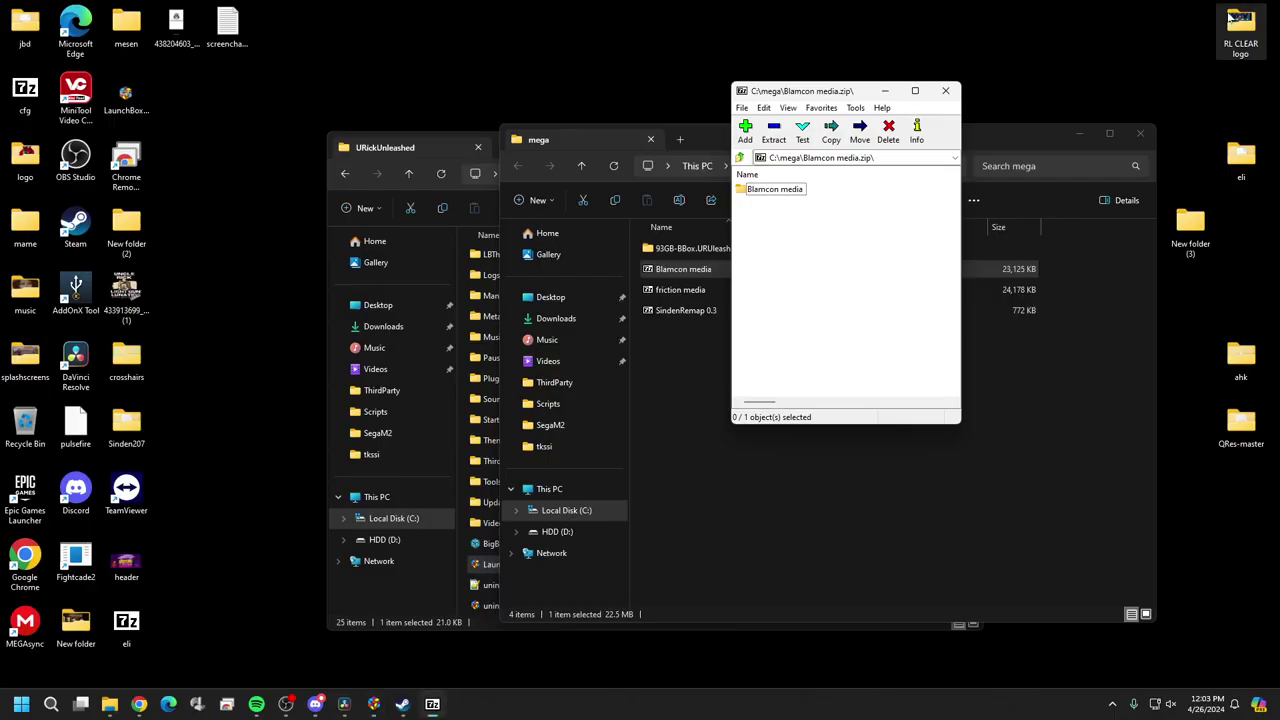
left_click(790, 174)
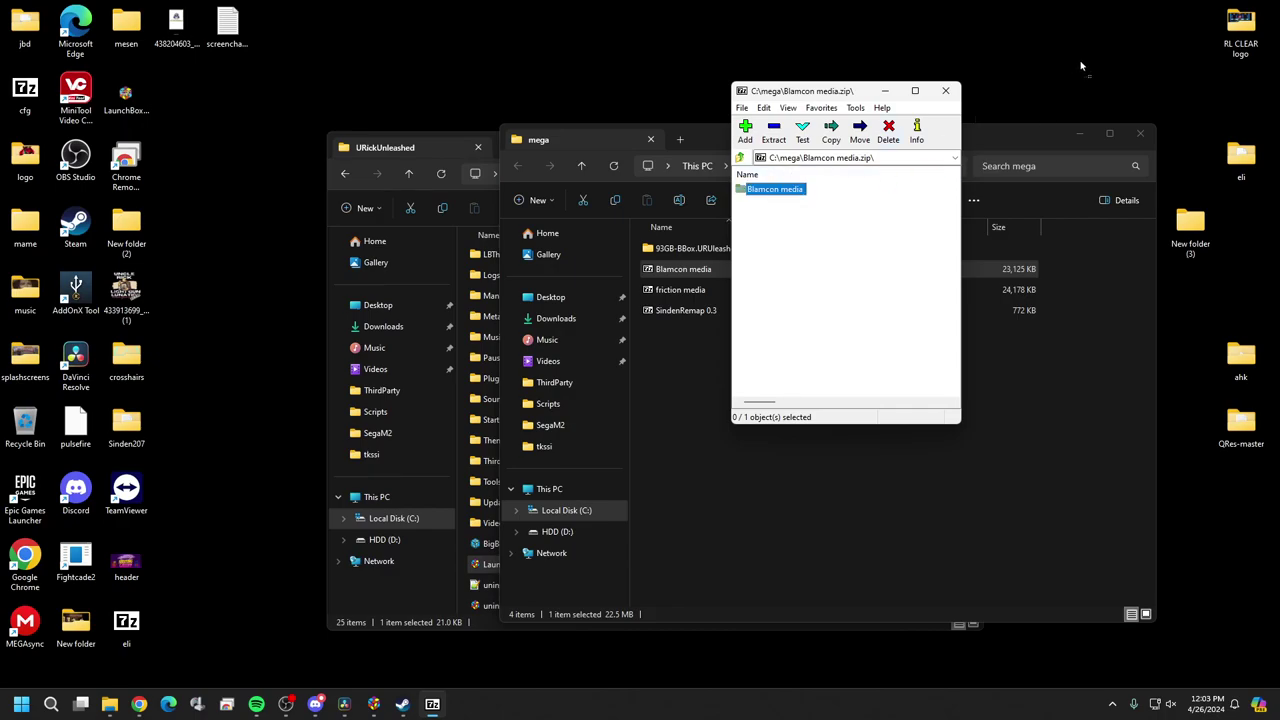
left_click_drag(775, 189, 75, 365)
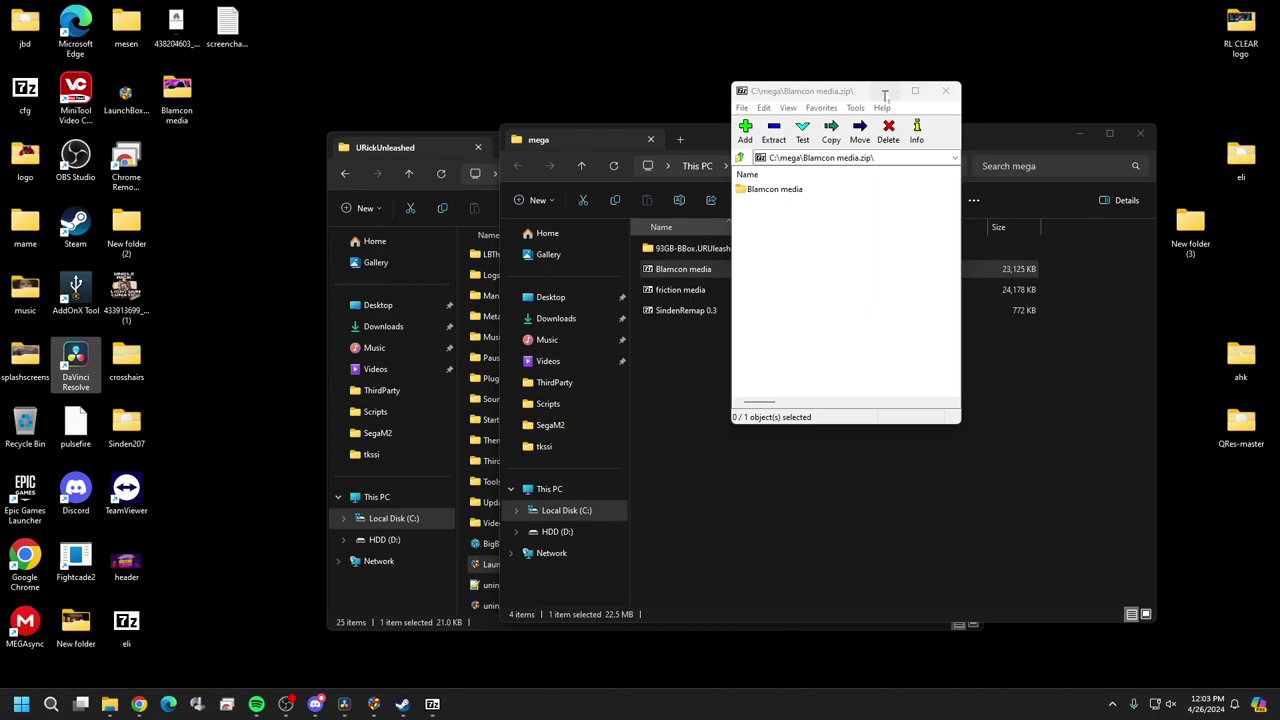
- Minimise the archive, mega and URickUnleashed windows and switch back to LaunchBox
left_click(915, 91)
left_click(1079, 134)
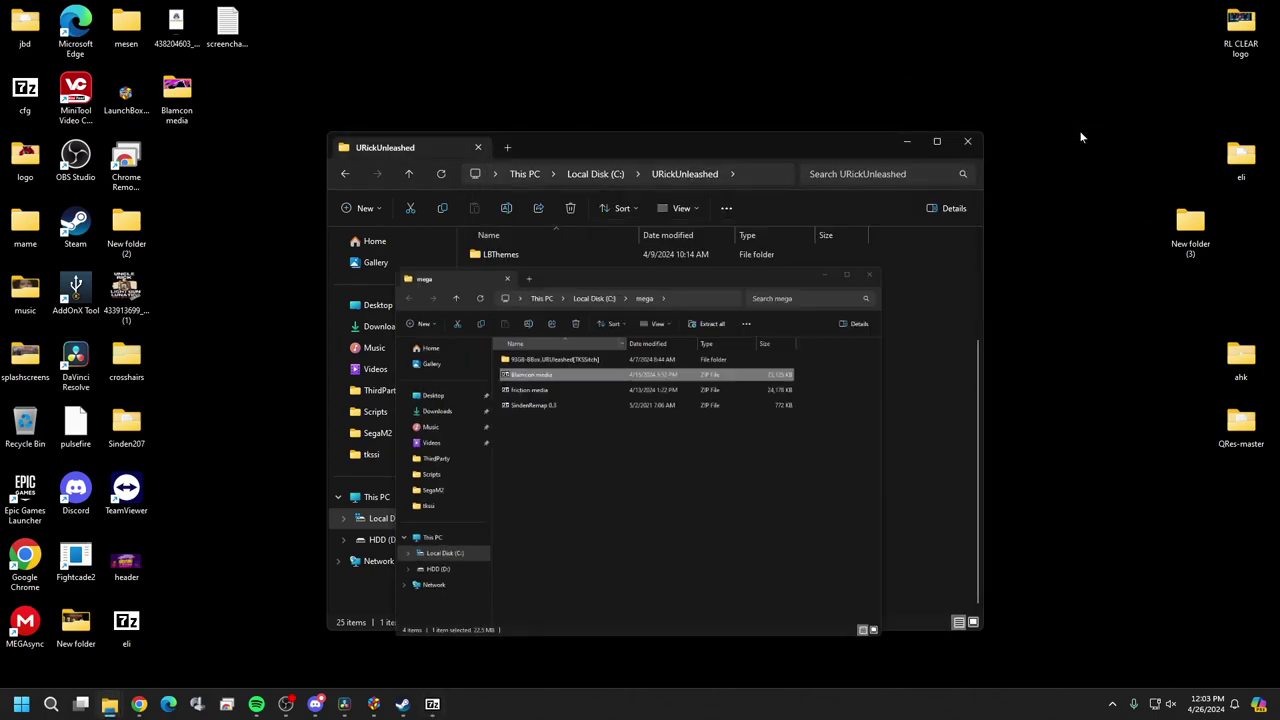
left_click(908, 141)
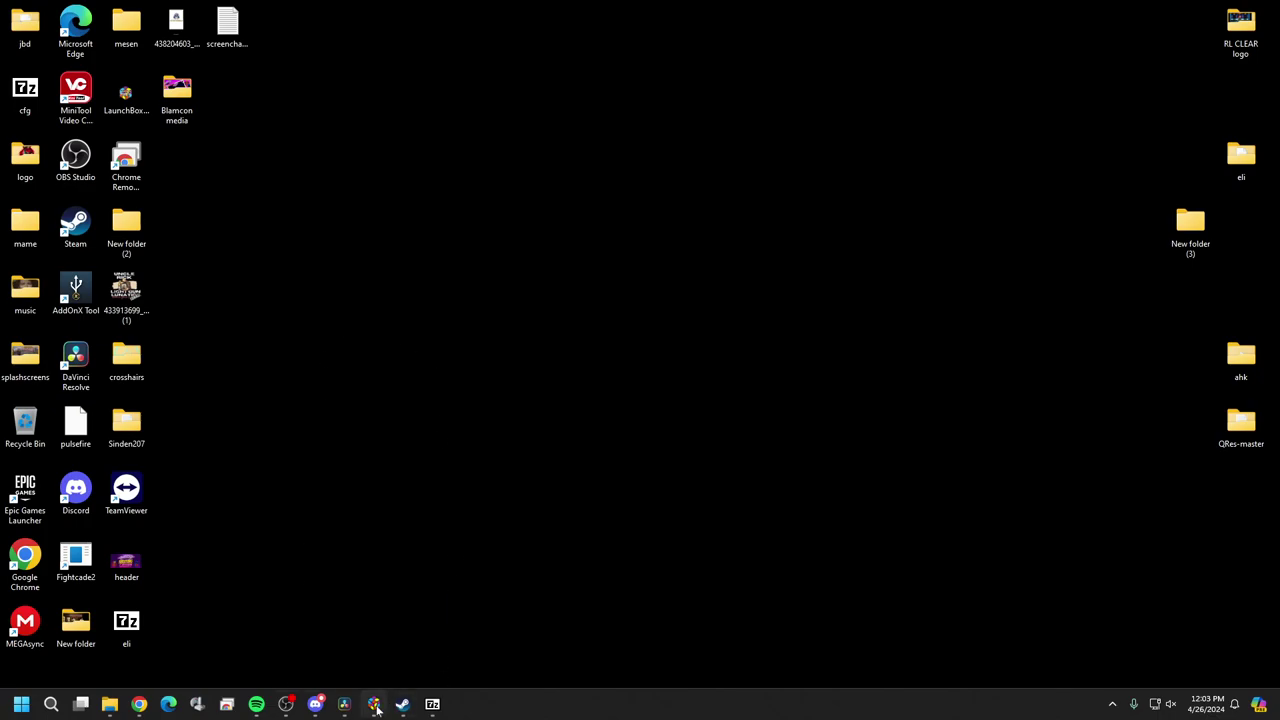
left_click(397, 662)
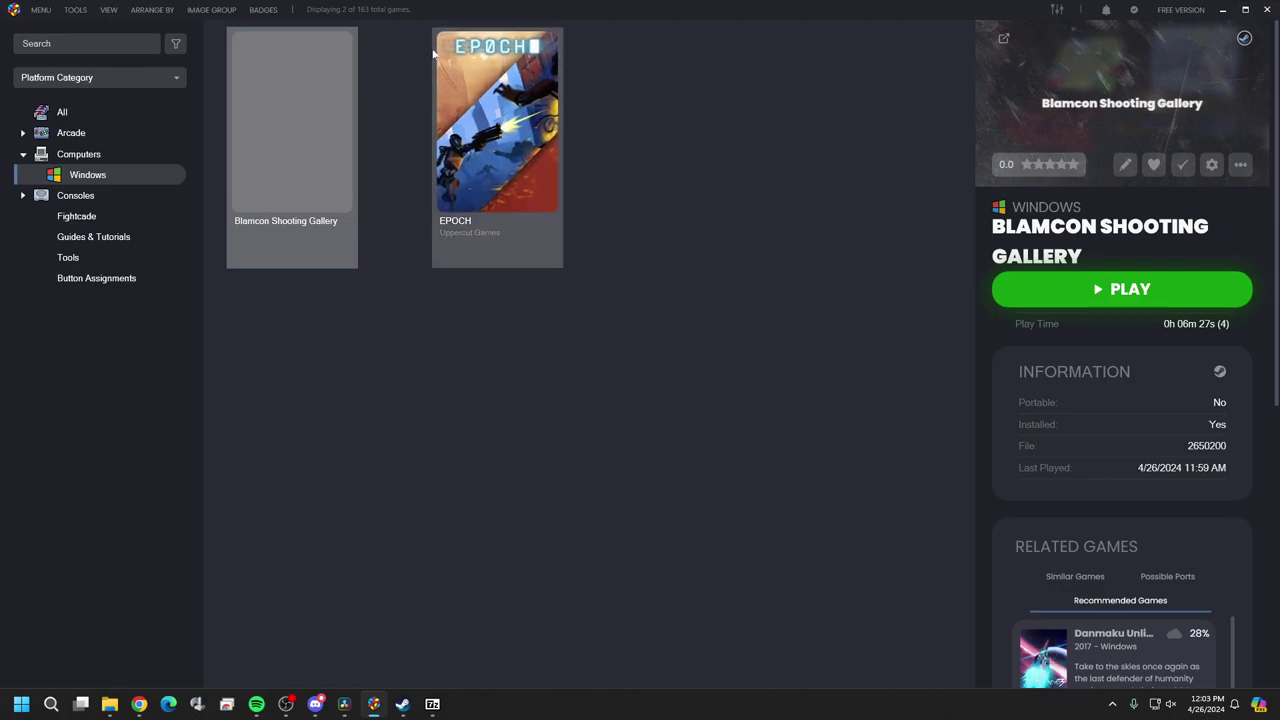
- Open the metadata and media editor for Blamcon Shooting Gallery and show its Images section
right_click(252, 93)
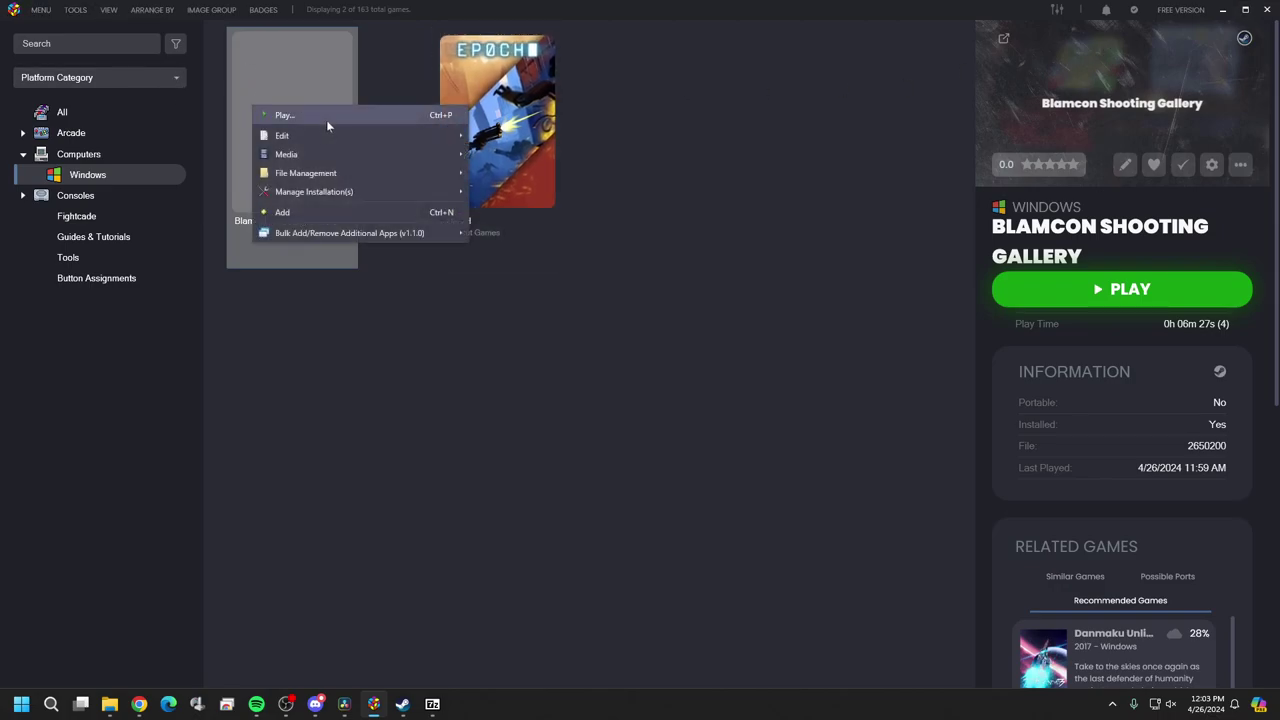
mouse_move(407, 143)
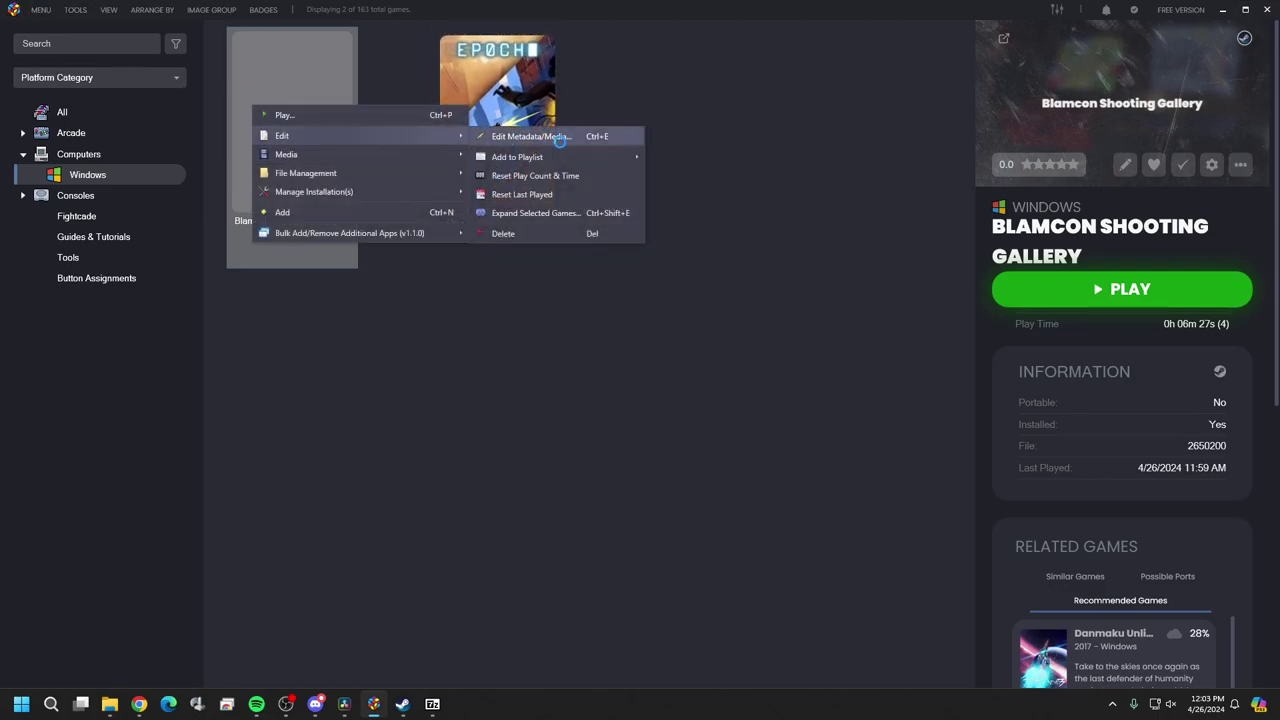
left_click(560, 140)
left_click(349, 300)
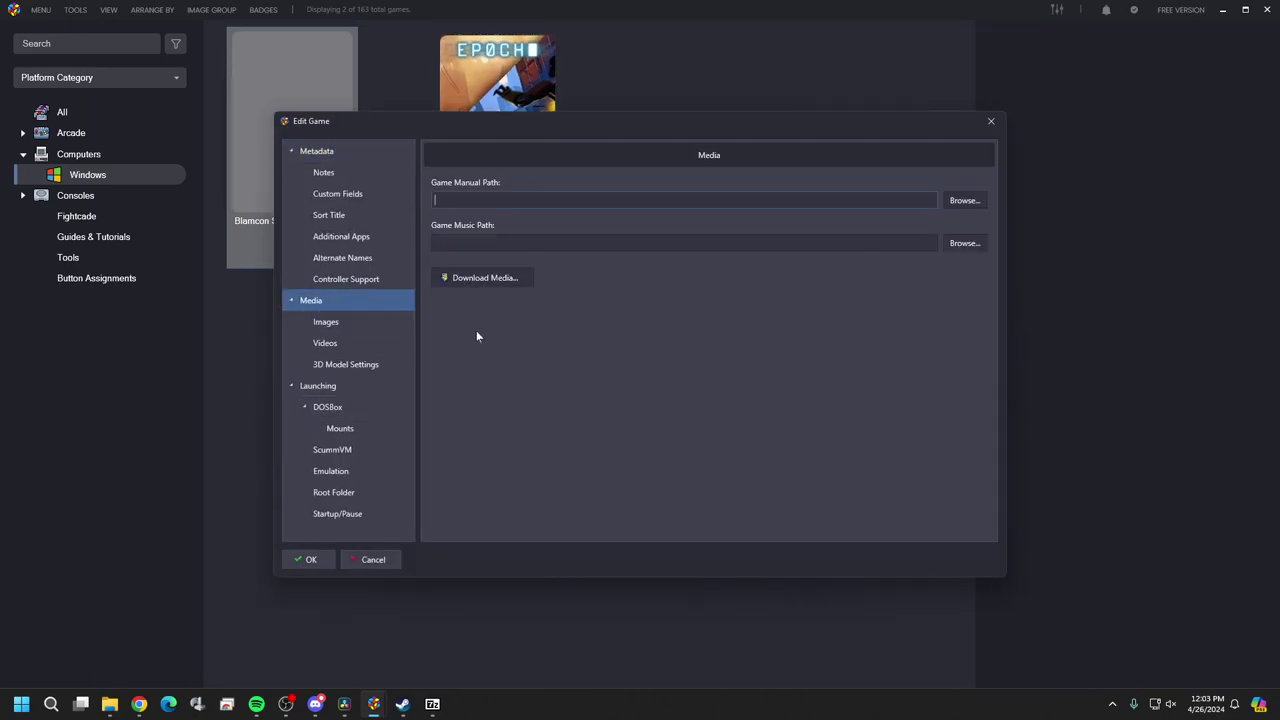
left_click(326, 324)
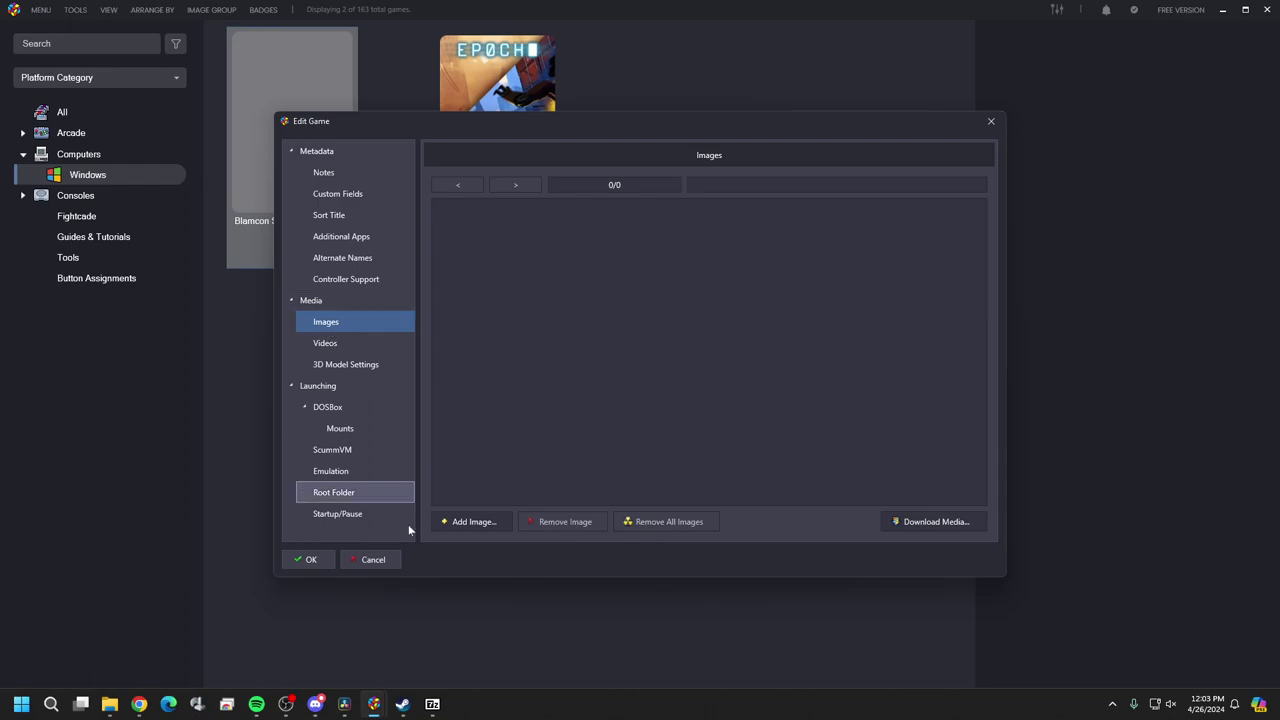
left_click(466, 522)
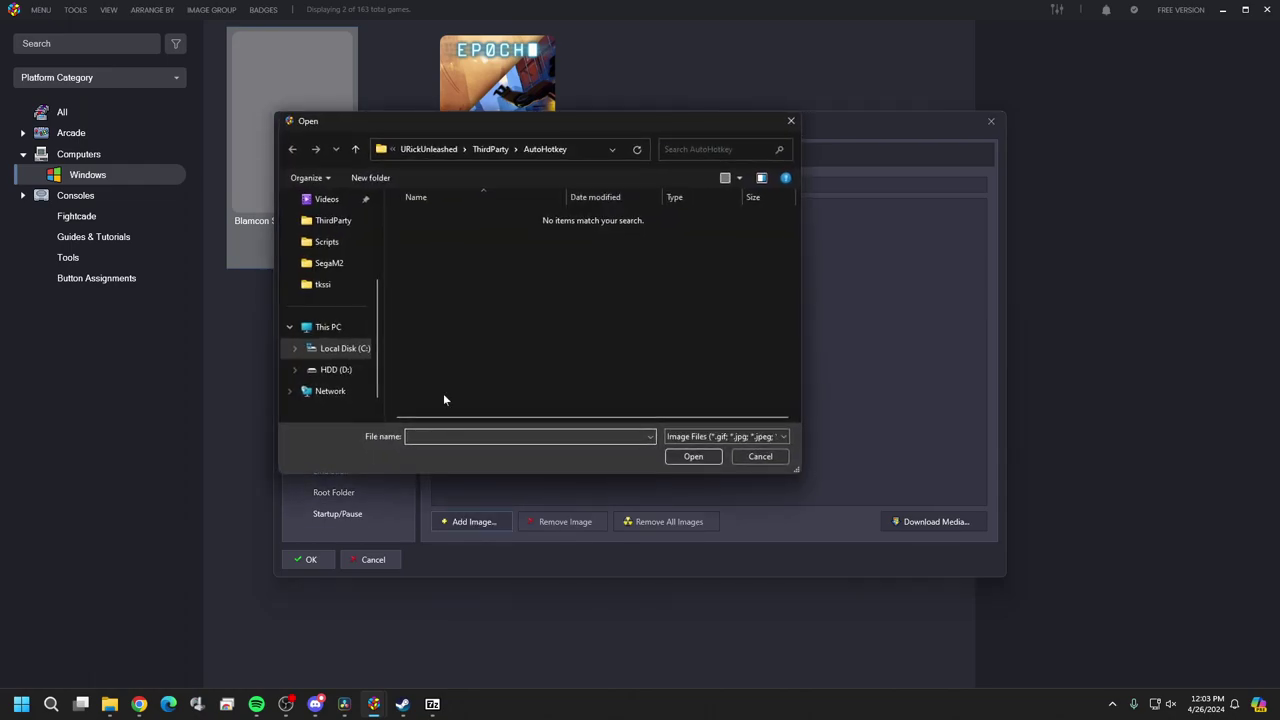
scroll(338, 237, "up", 3)
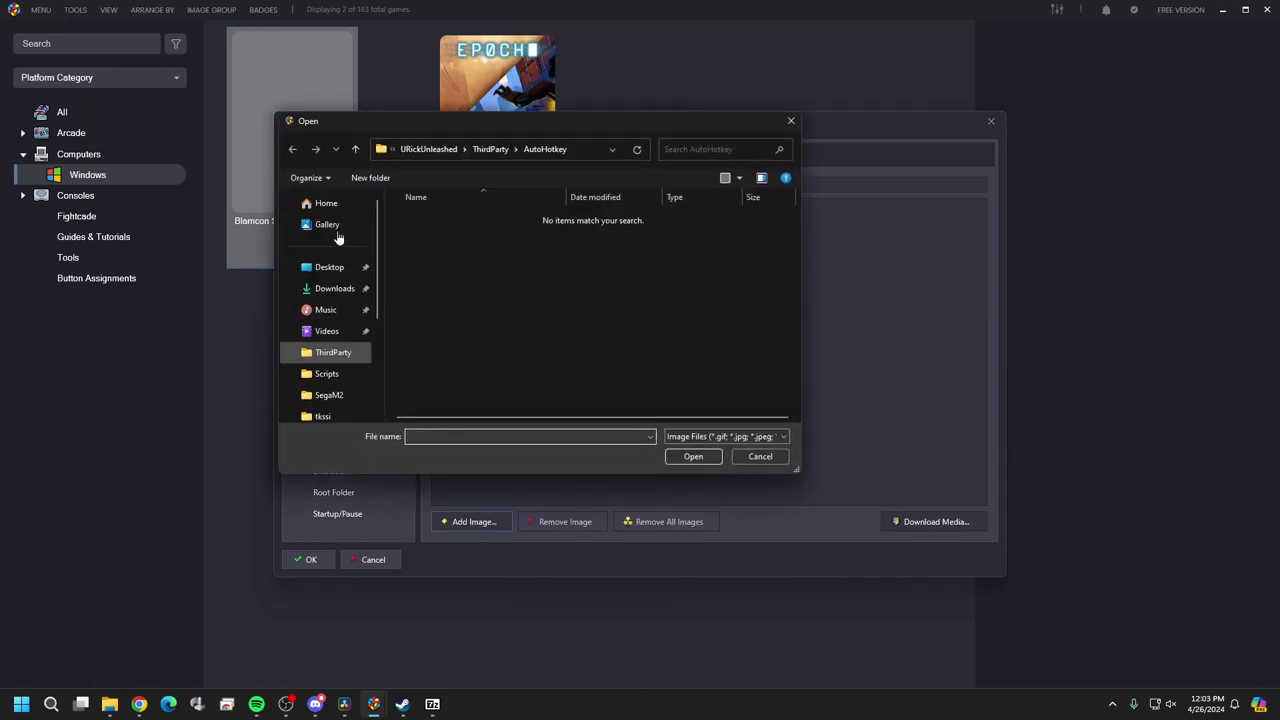
left_click(322, 267)
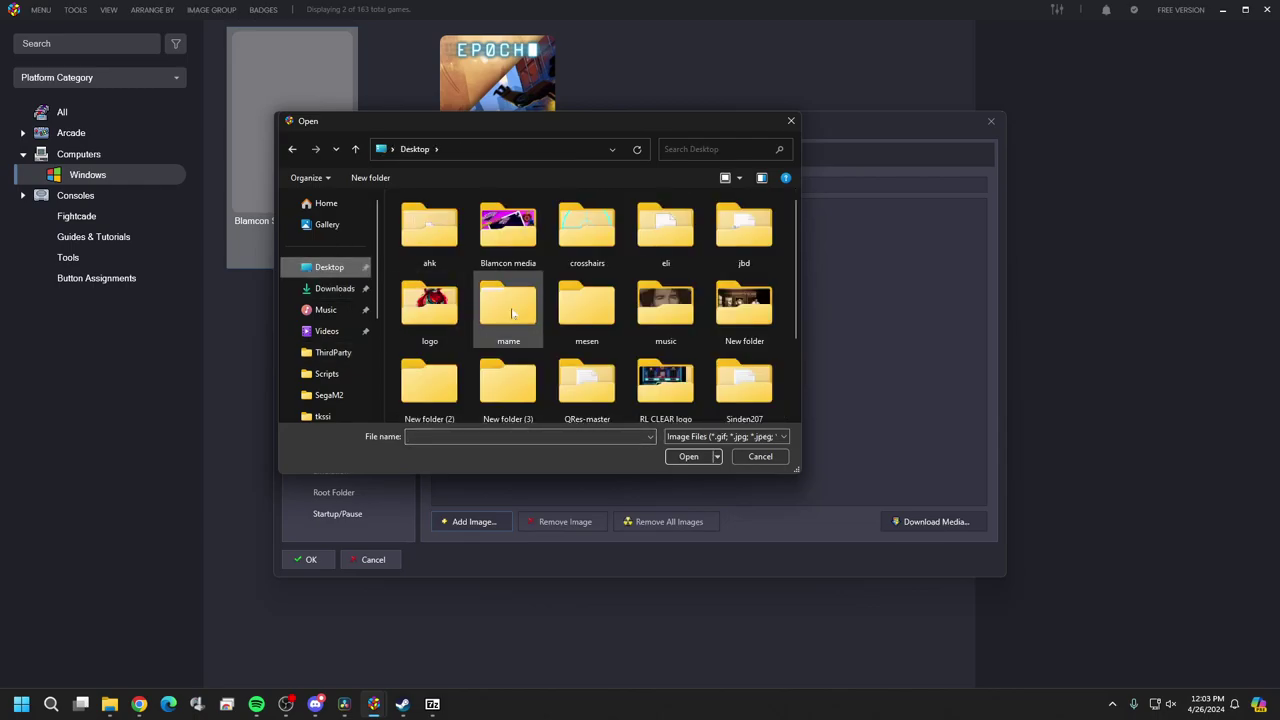
double_click(508, 240)
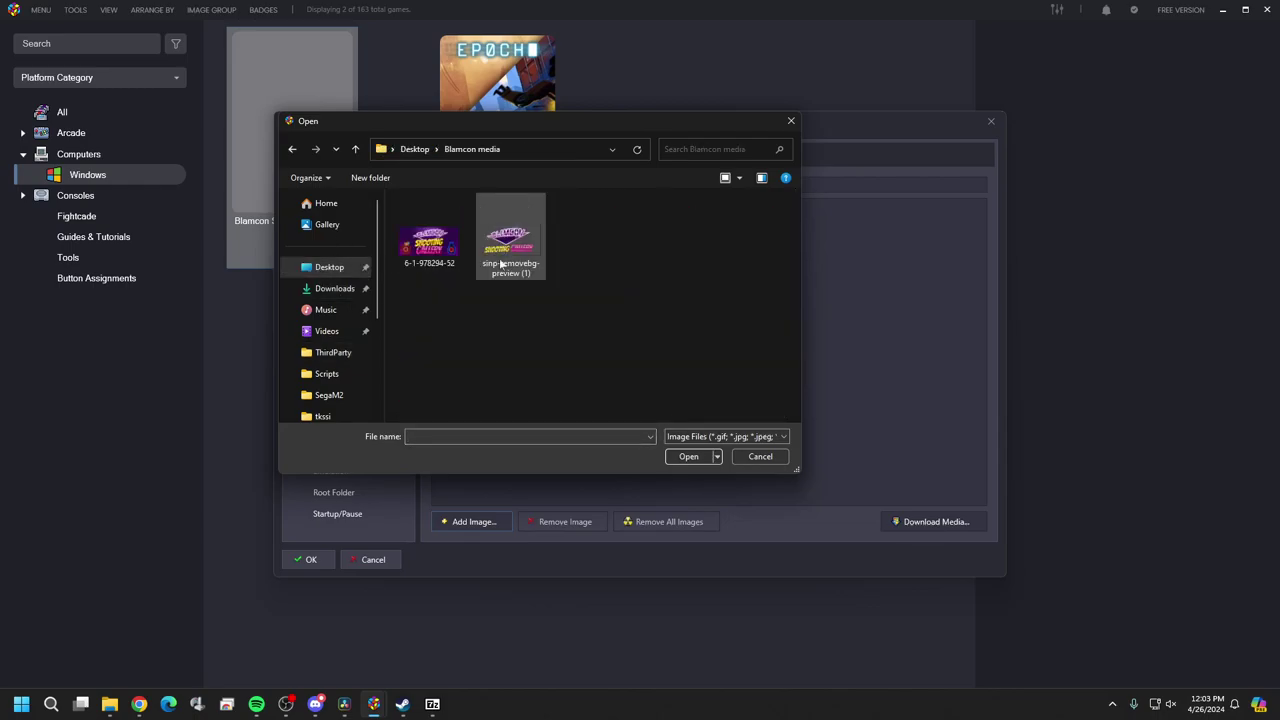
left_click(442, 264)
left_click(687, 457)
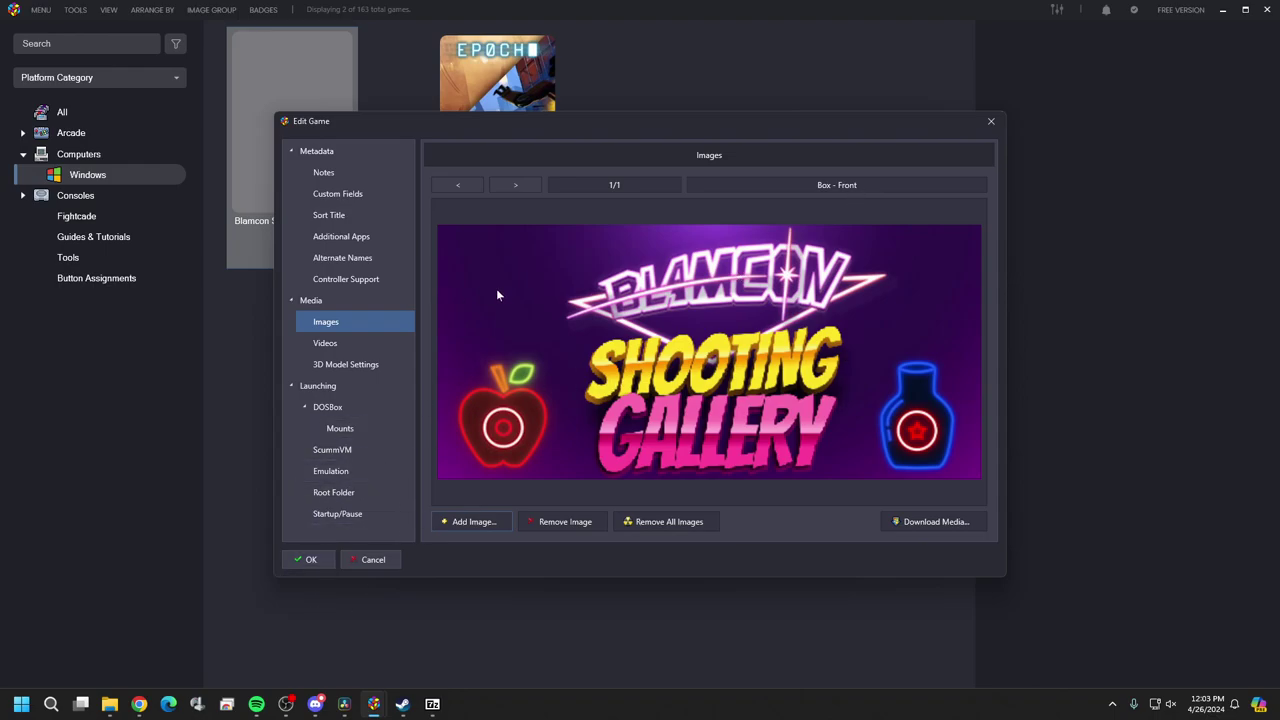
left_click(472, 522)
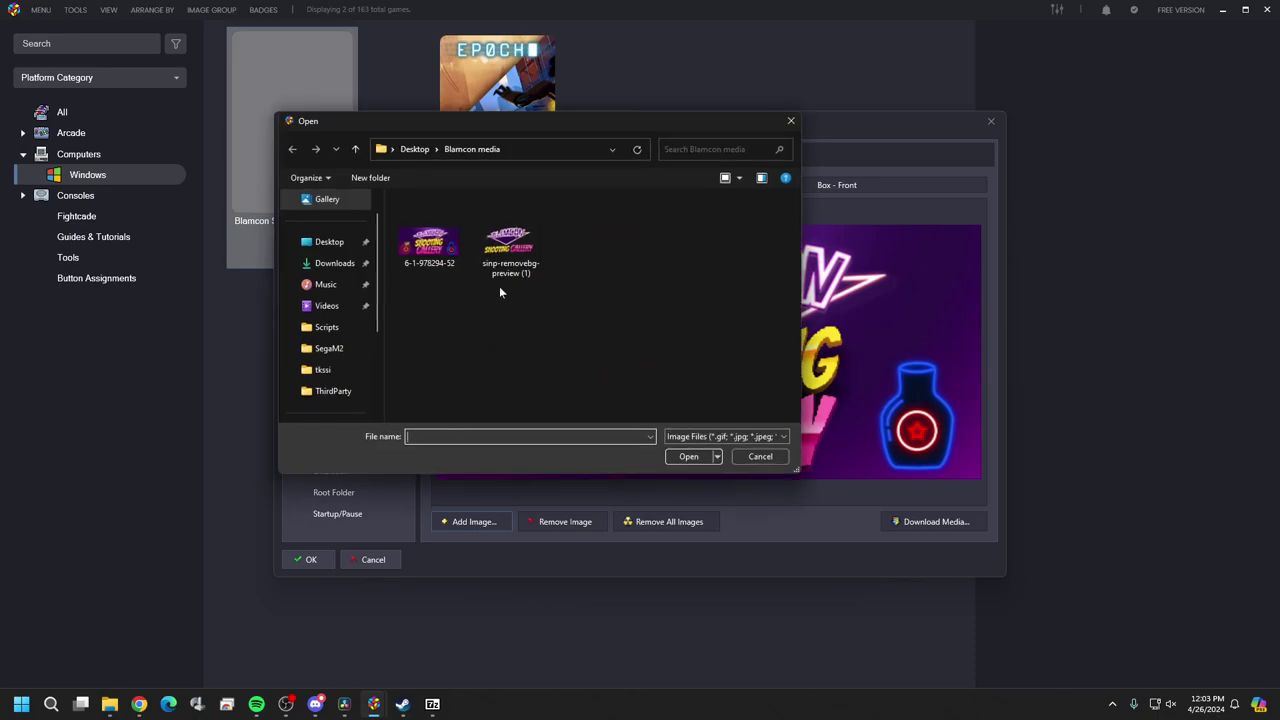
left_click(430, 235)
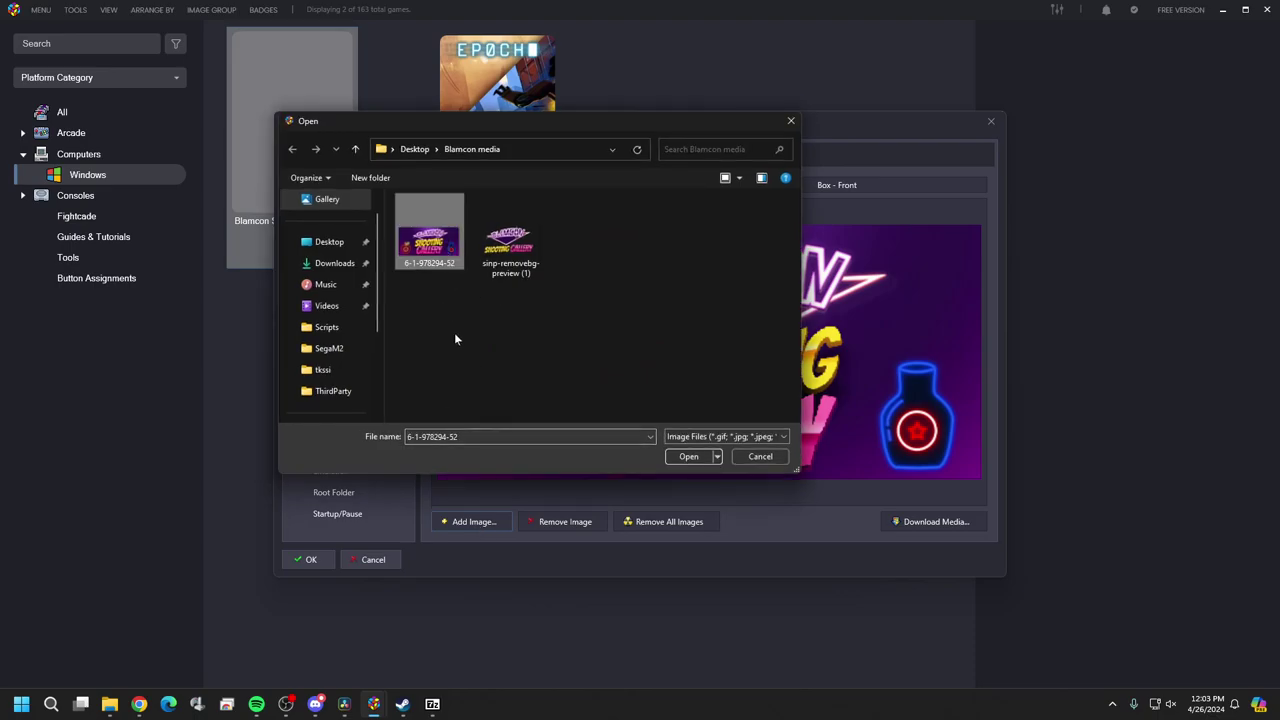
left_click(692, 458)
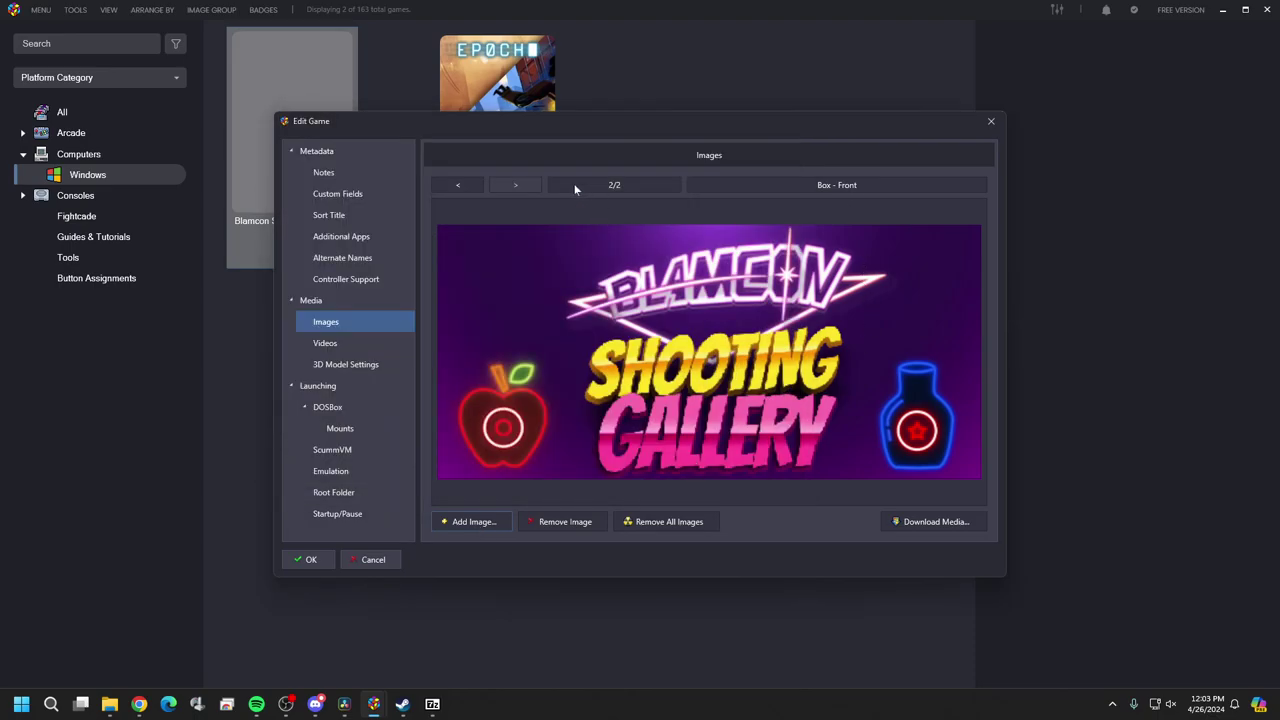
left_click(861, 184)
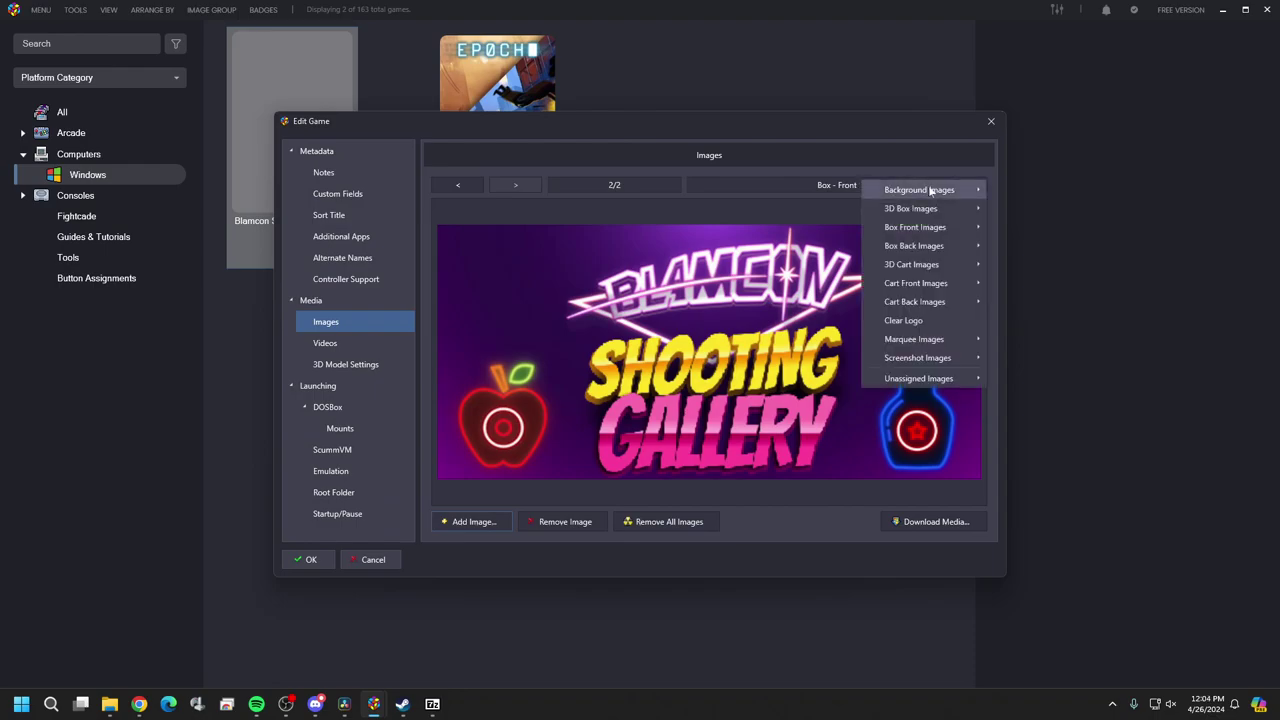
mouse_move(932, 190)
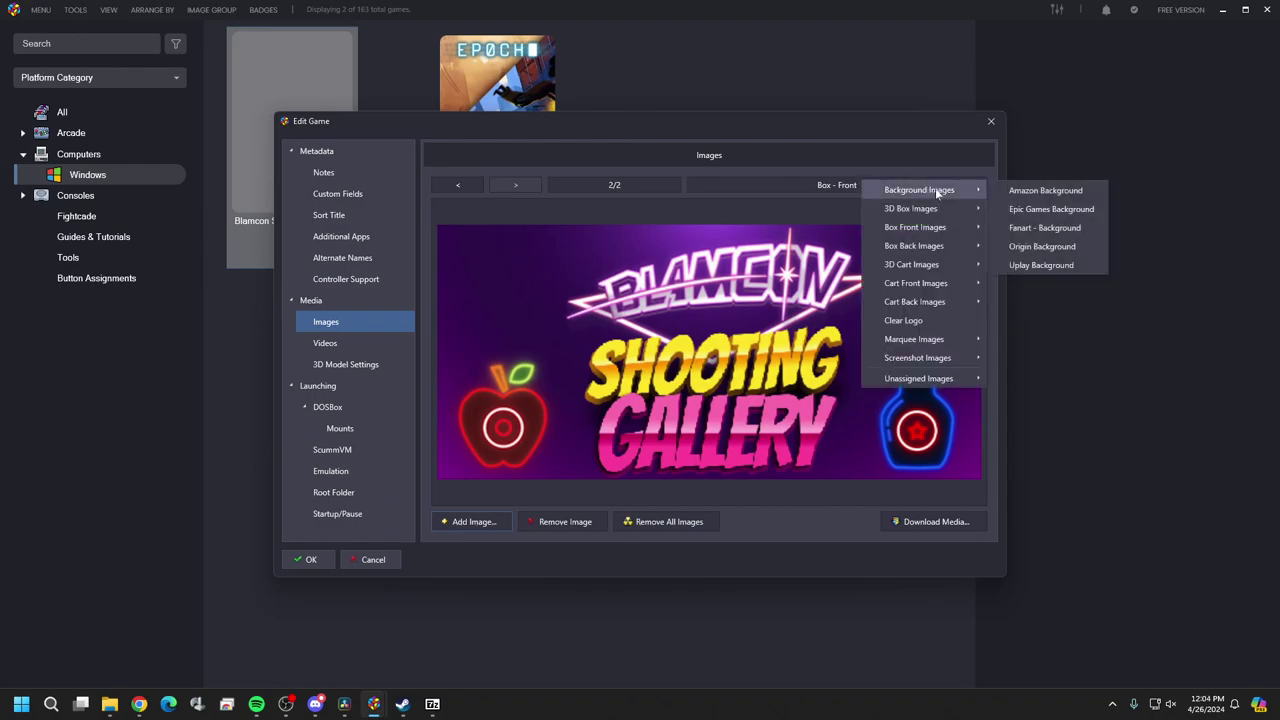
left_click(1063, 232)
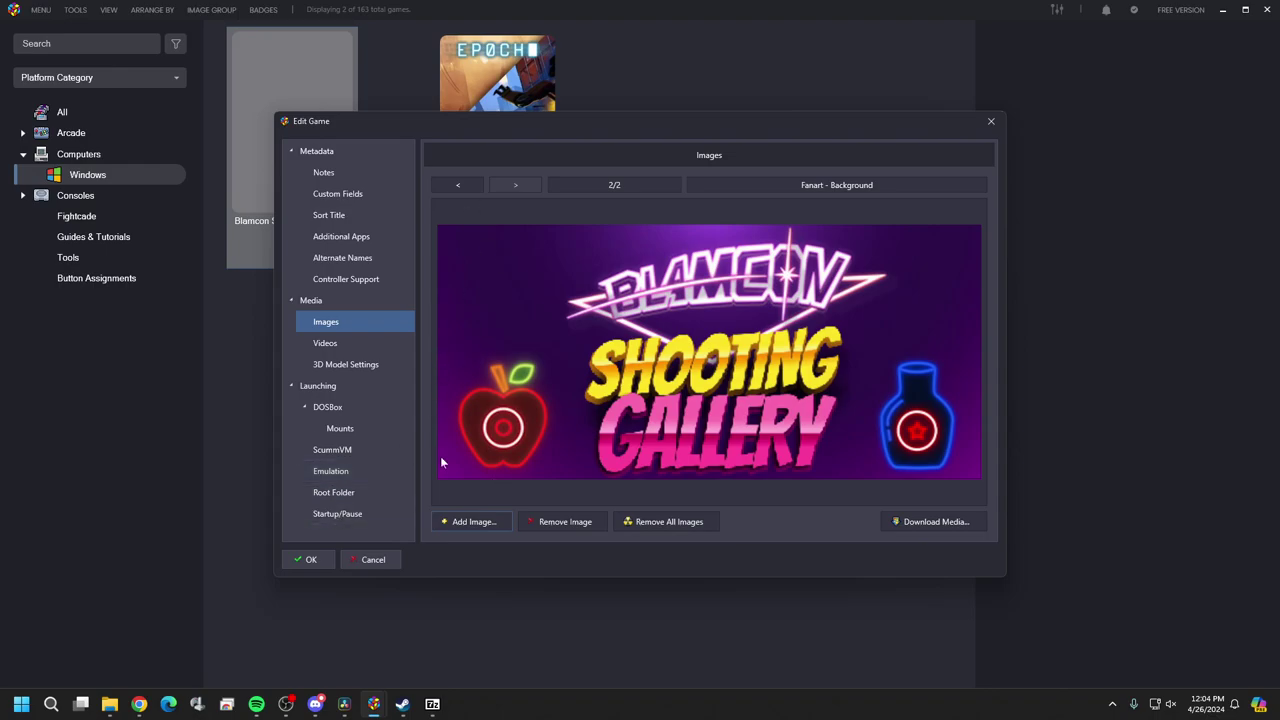
- Add the sinp-removebg-preview (1) image and set its image type to Clear Logo
left_click(458, 521)
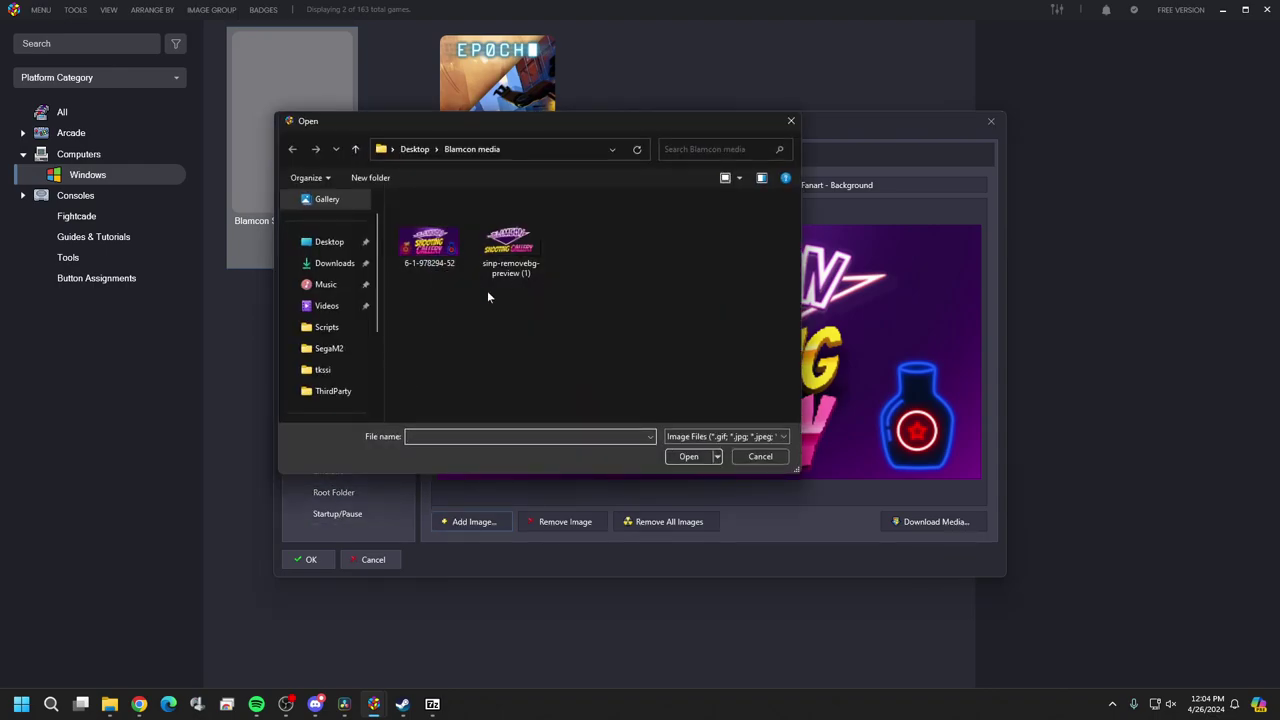
left_click(510, 250)
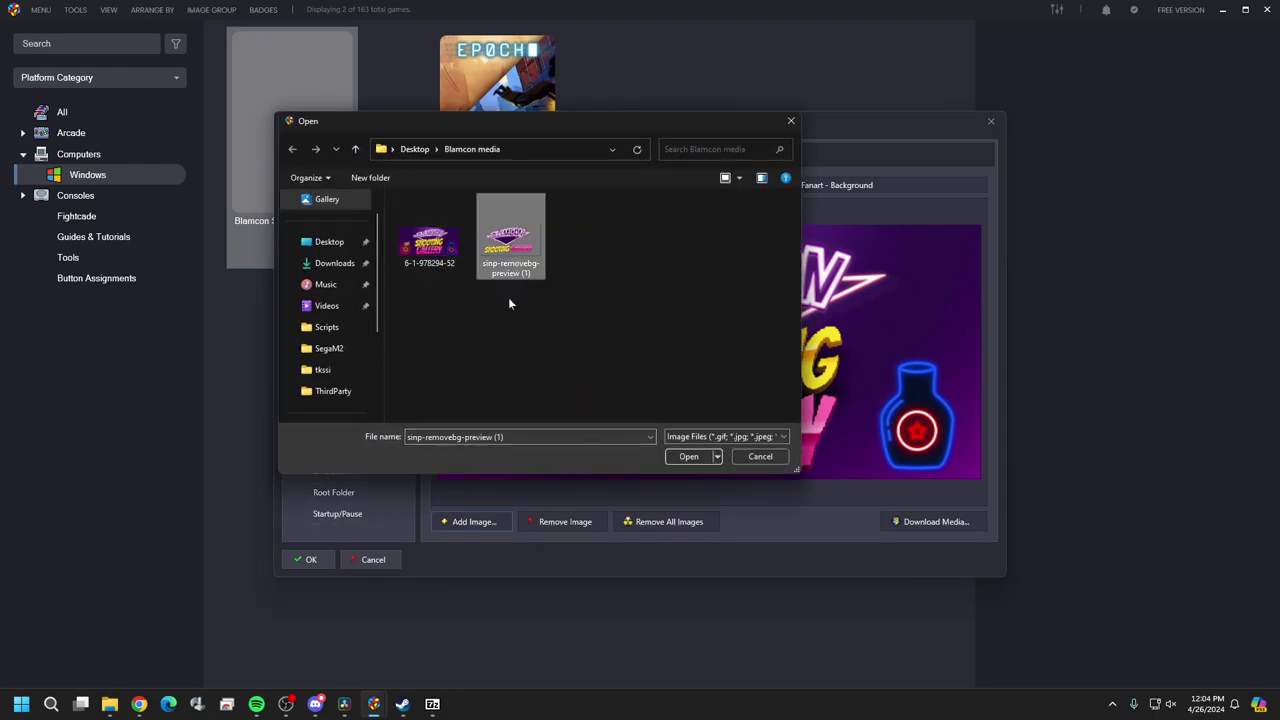
left_click(689, 457)
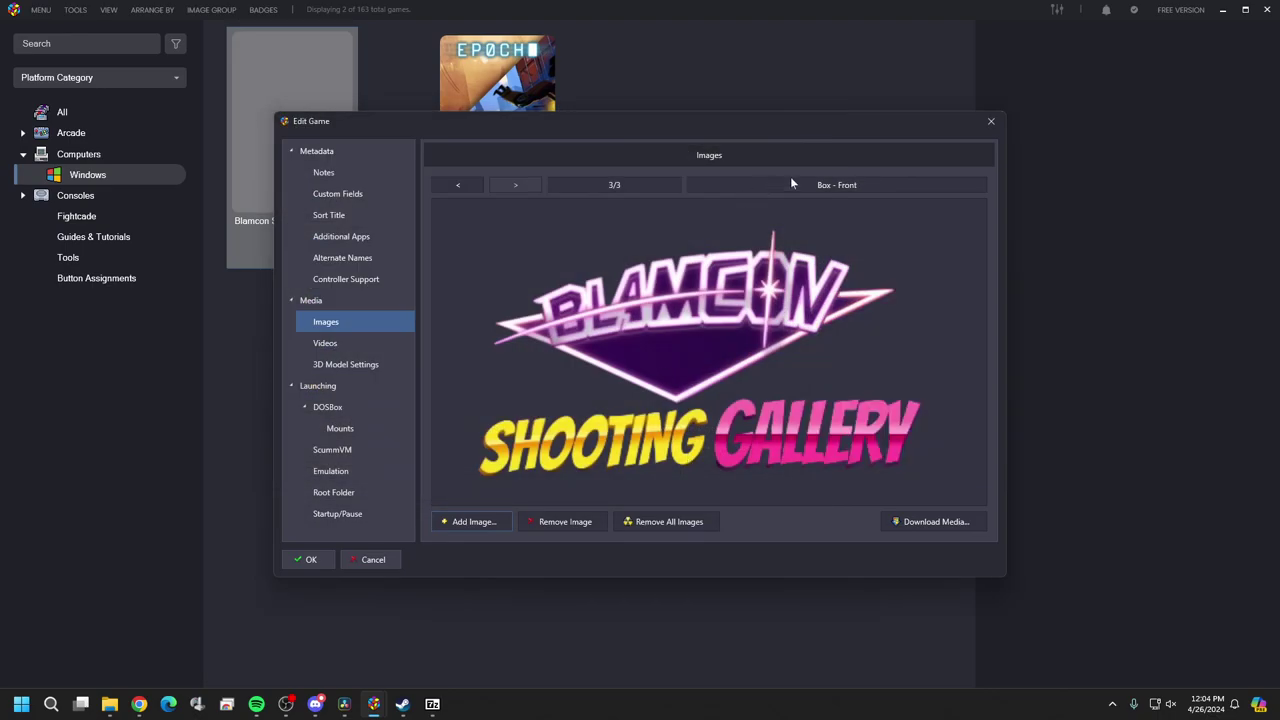
left_click(794, 186)
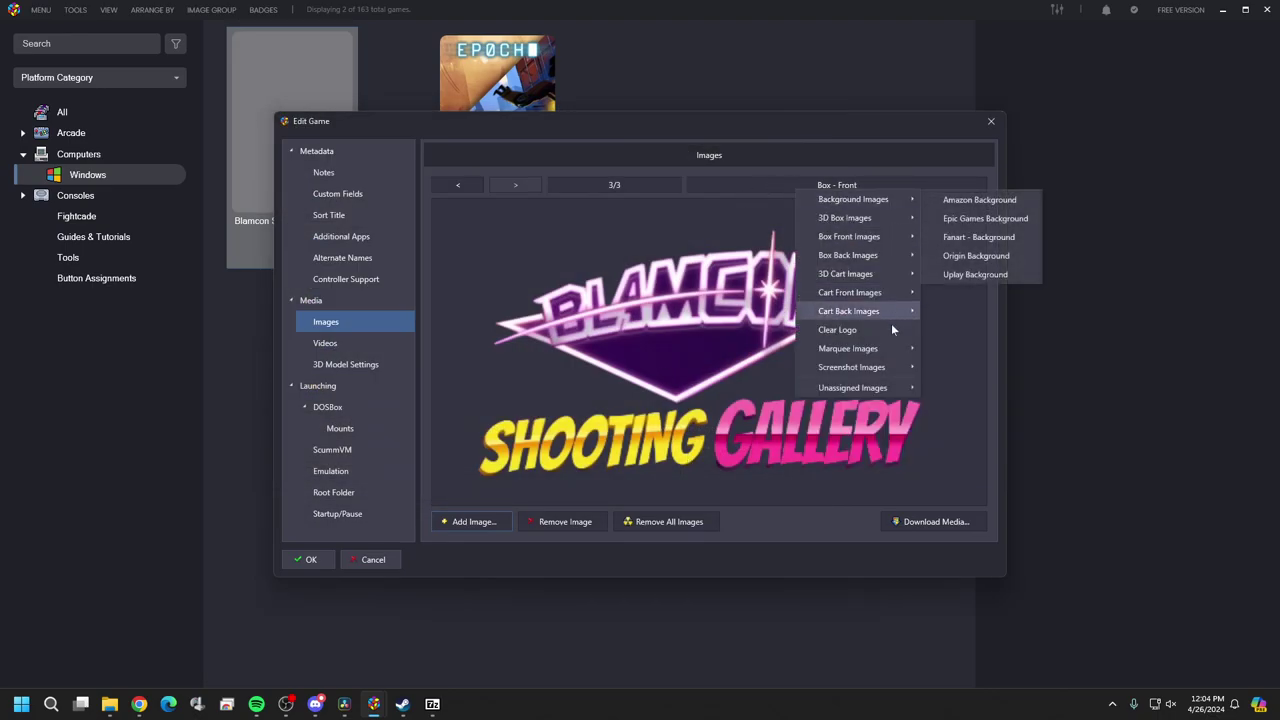
left_click(891, 329)
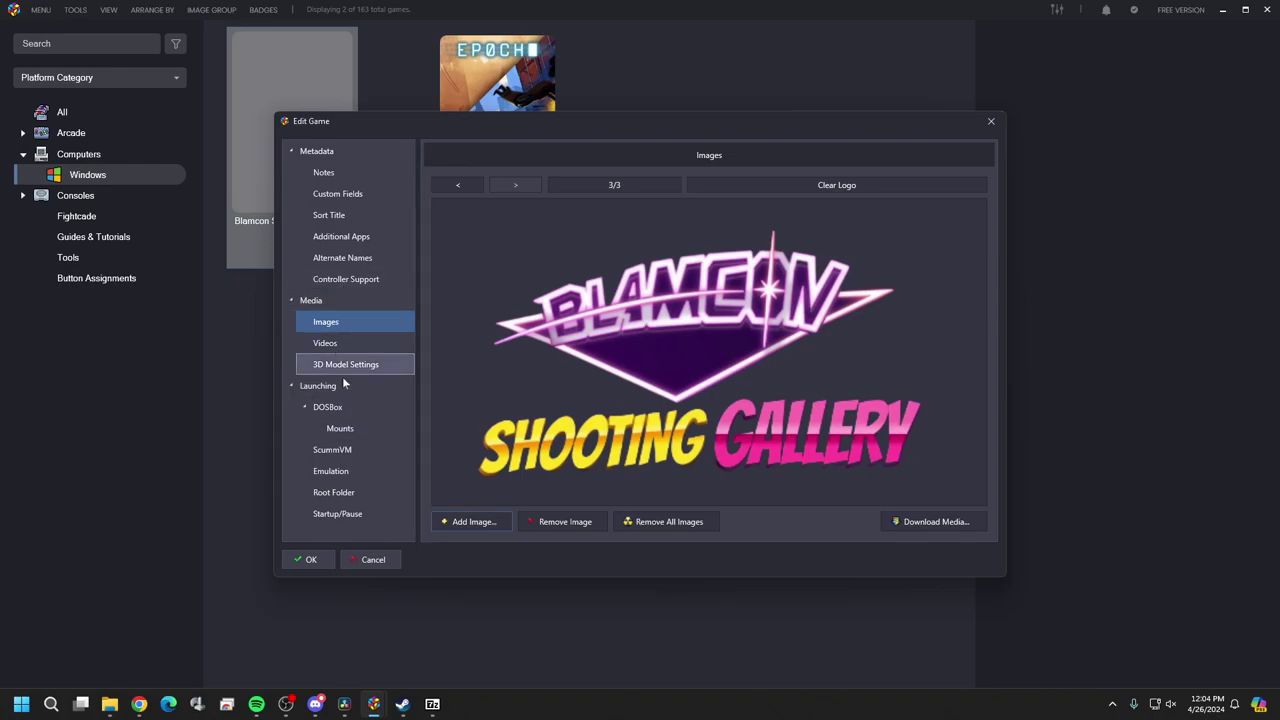
- Add the blamcom video from the Blamcon media folder as a Video Snap and save the game's changes
left_click(345, 345)
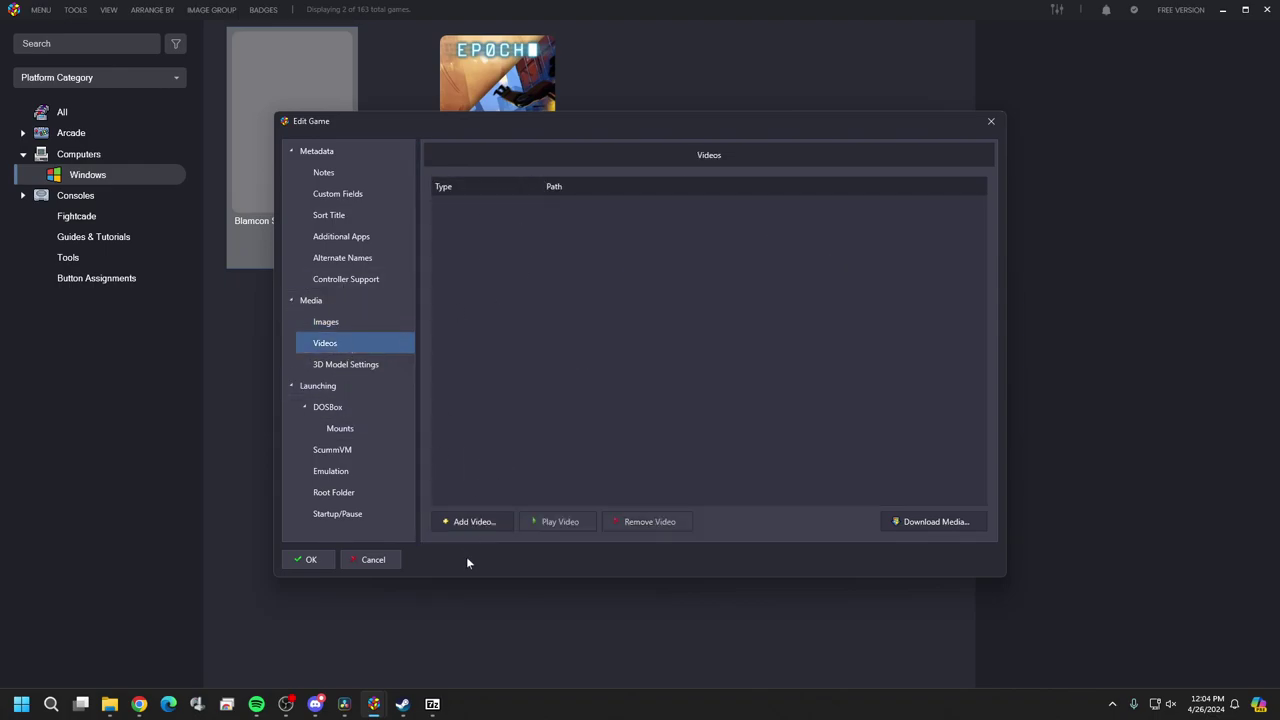
left_click(470, 524)
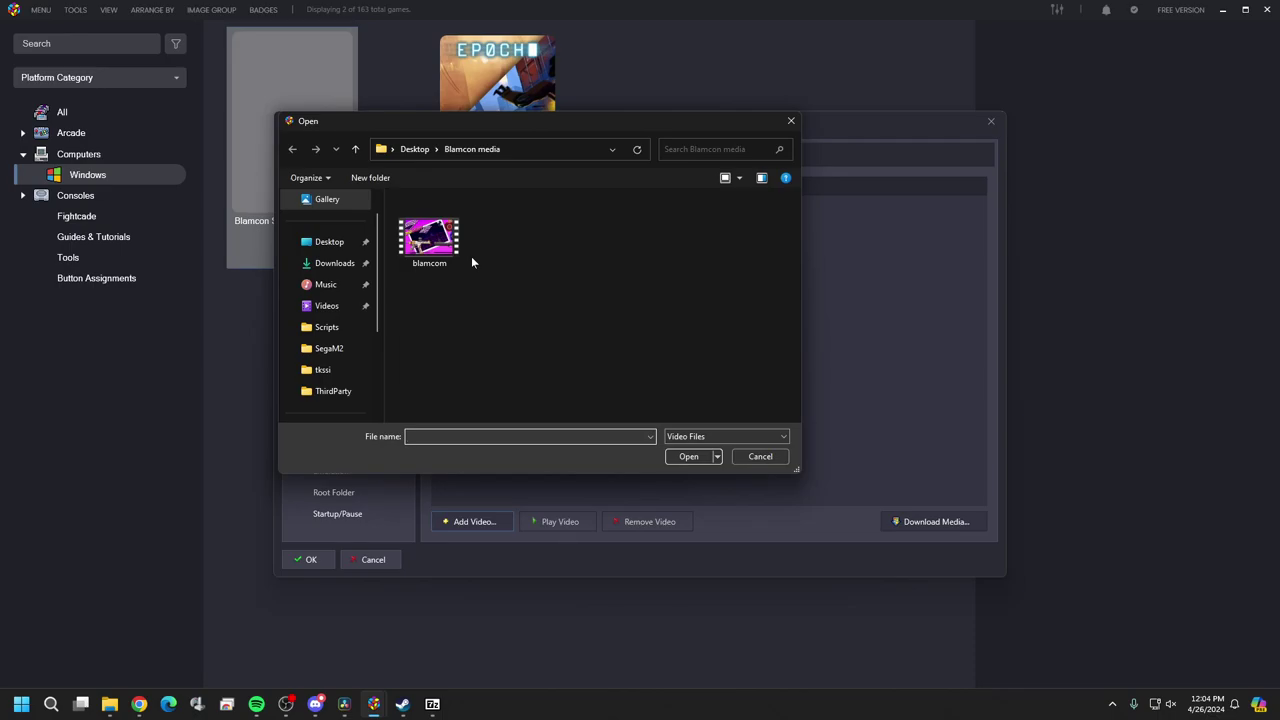
left_click(452, 245)
left_click(689, 456)
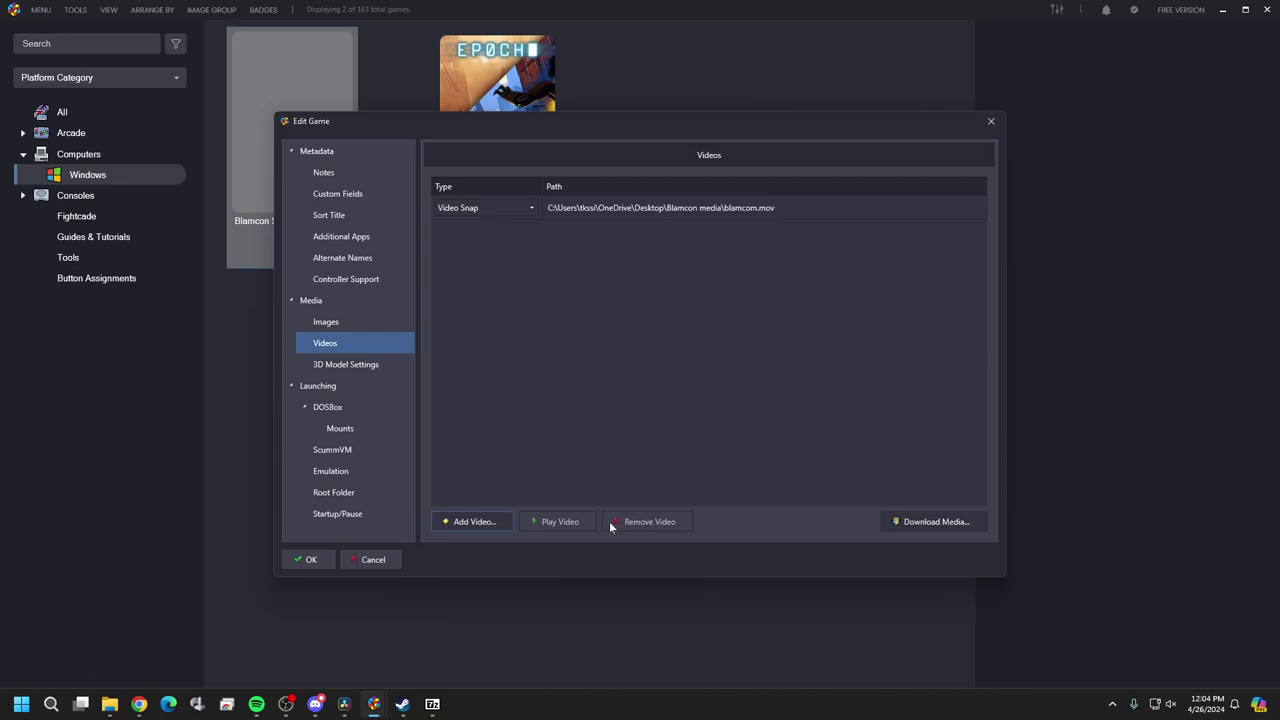
left_click(305, 561)
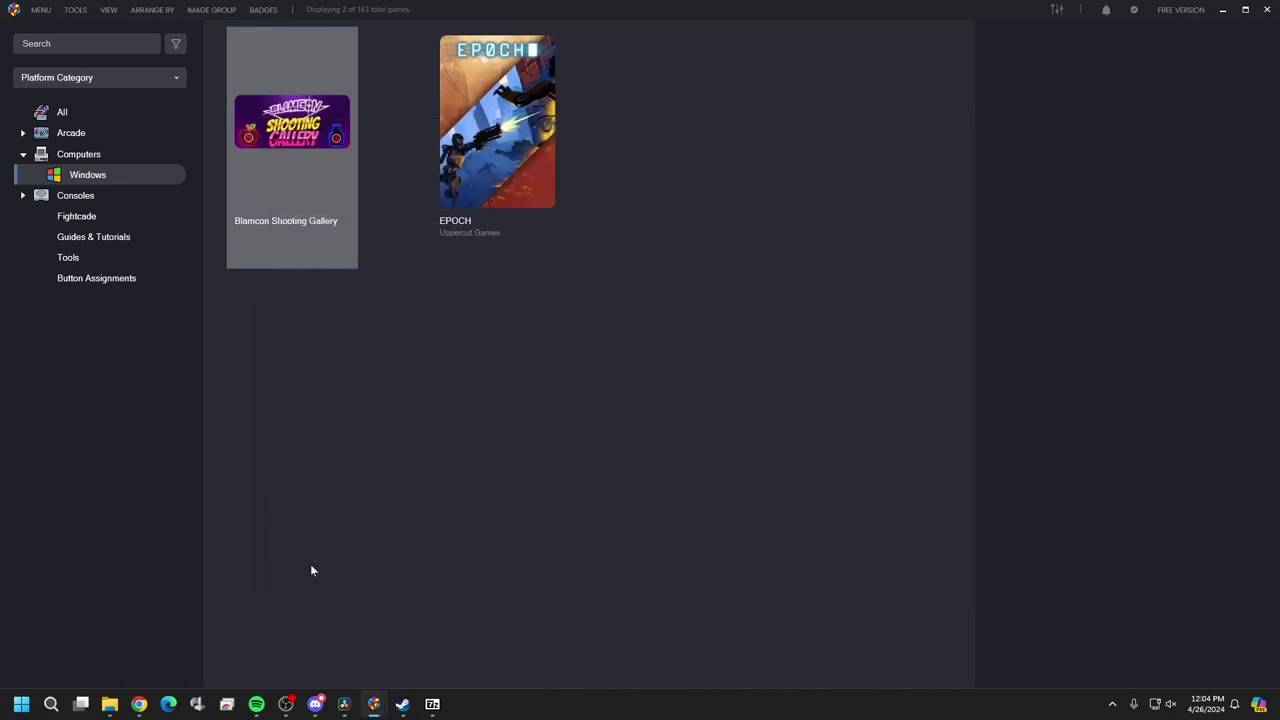
- Check the new artwork in Blamcon Shooting Gallery's details, reloading the Windows platform by switching to Arcade and back
left_click(256, 141)
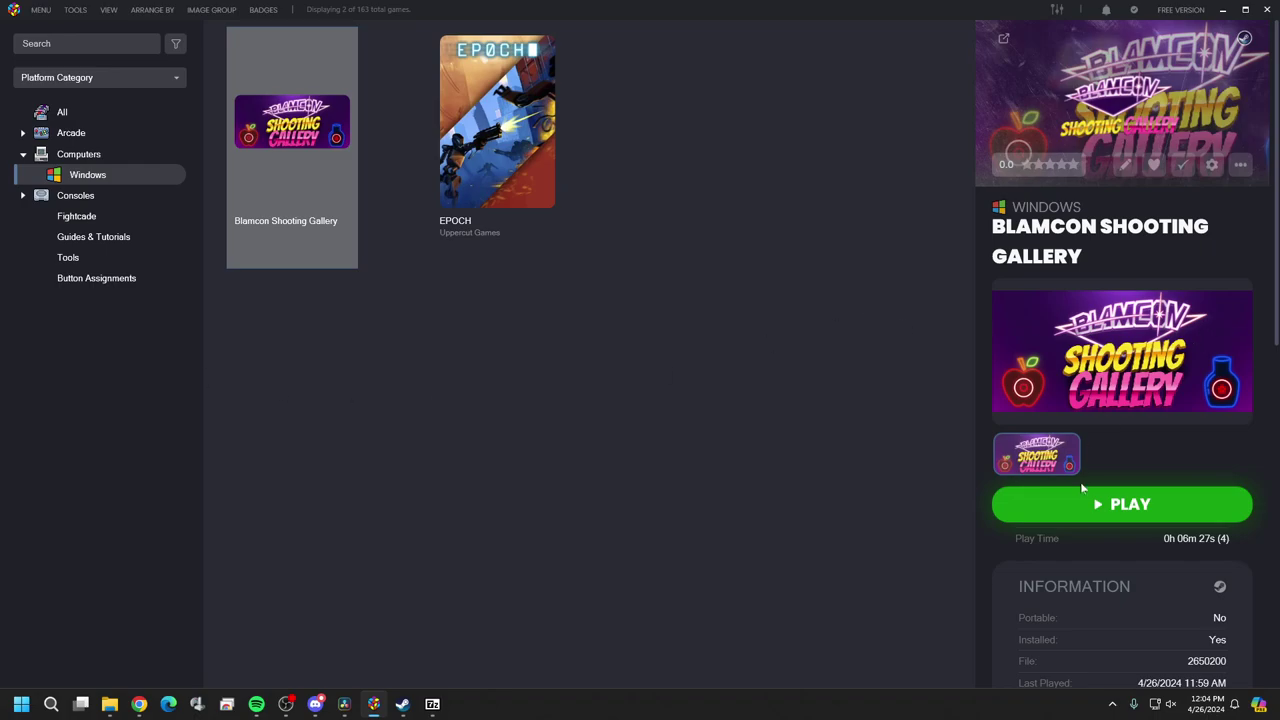
left_click(94, 143)
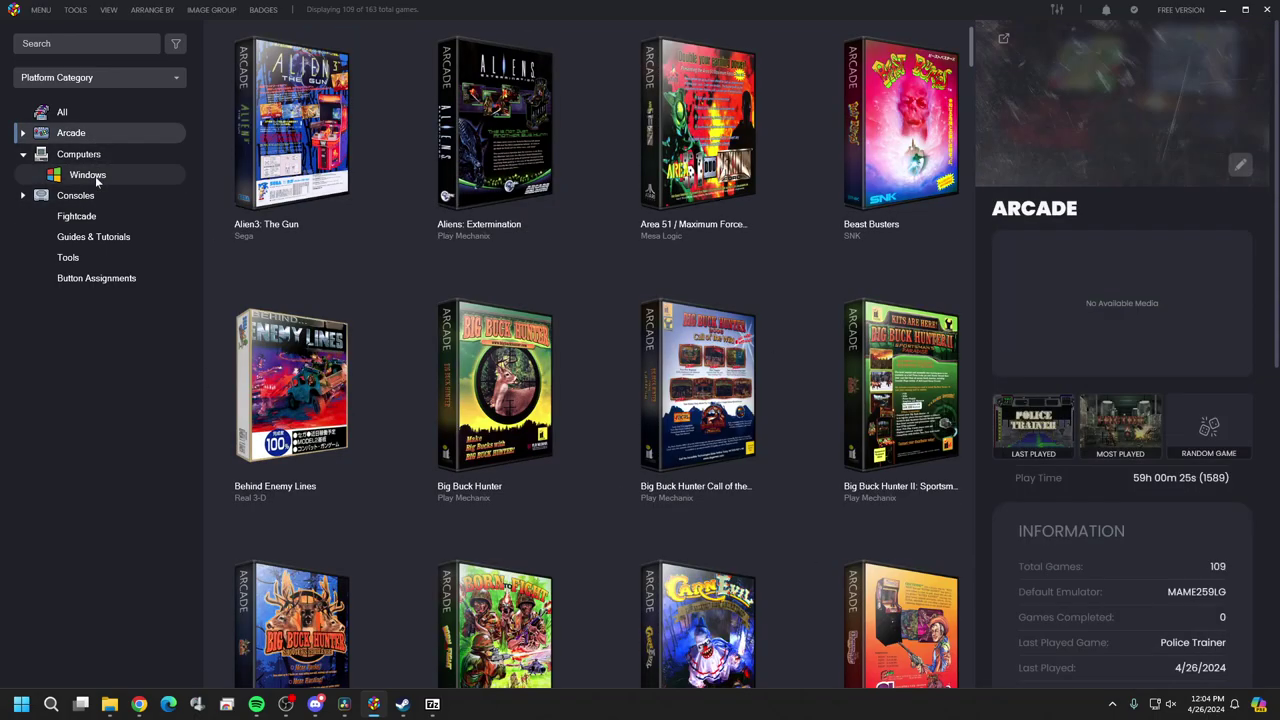
left_click(95, 176)
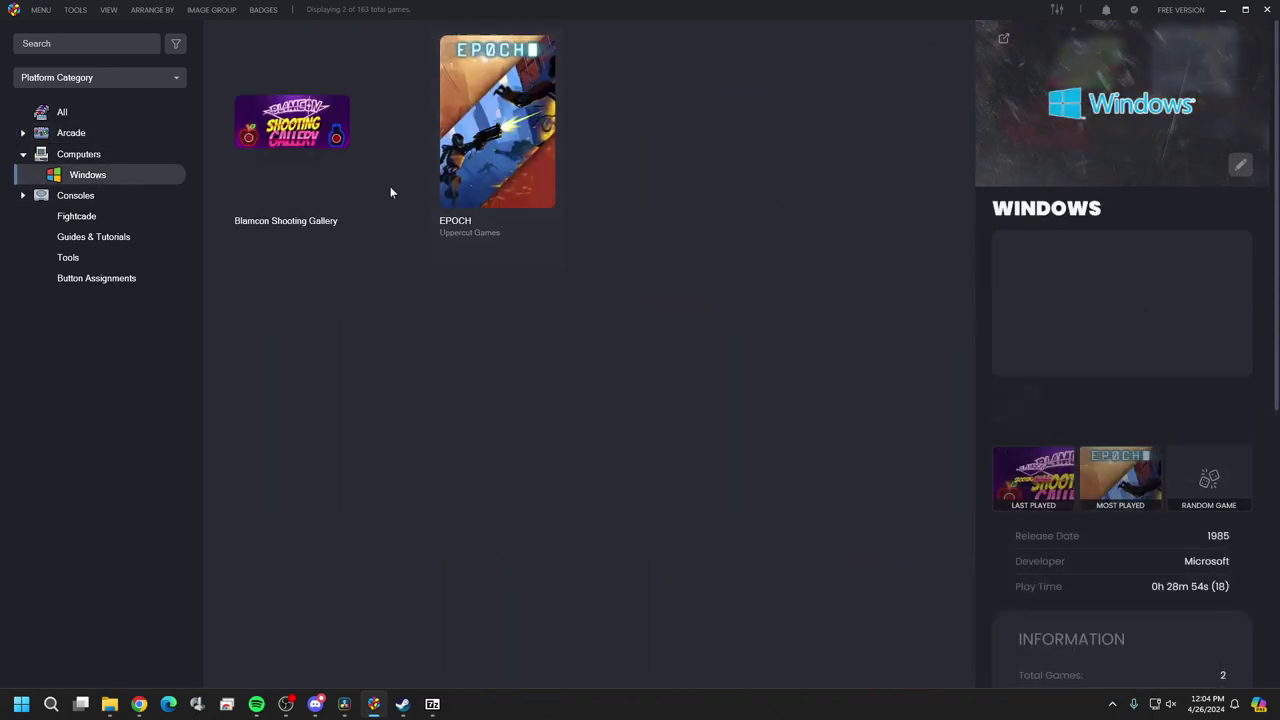
left_click(285, 122)
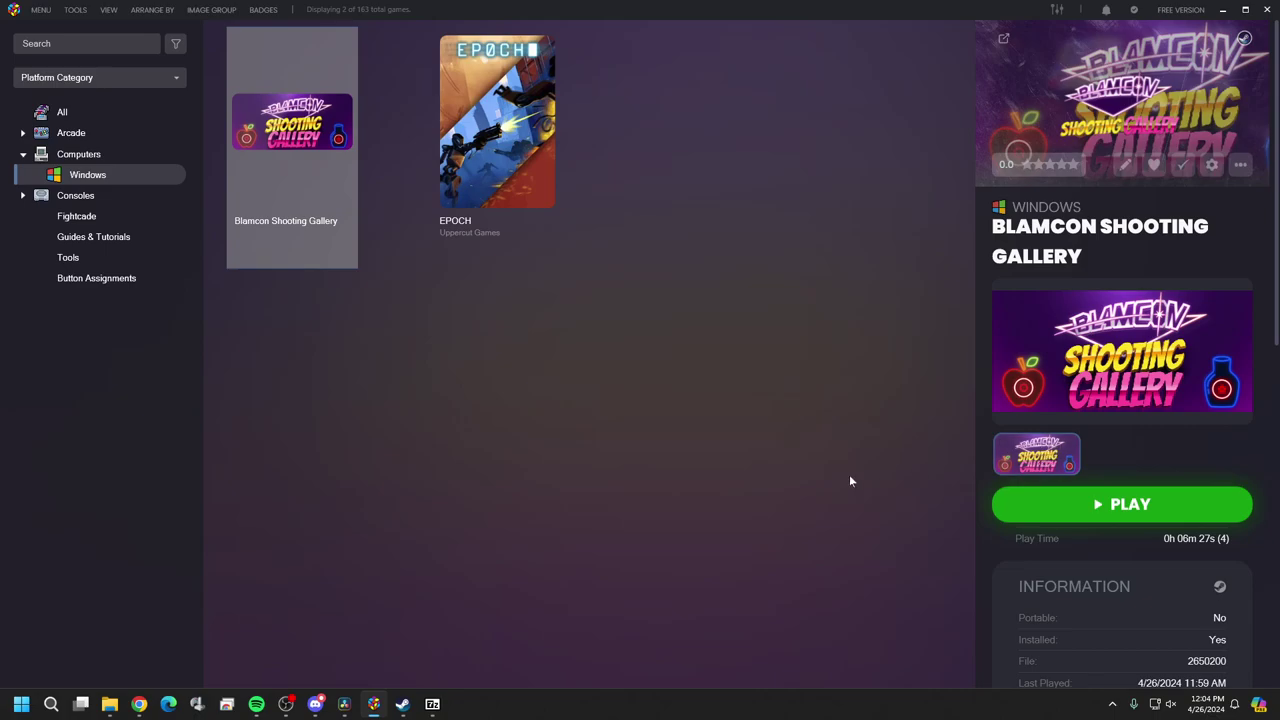
- Reopen Blamcon Shooting Gallery for editing, change its video's type to Theme Video, and save
key("ctrl+e")
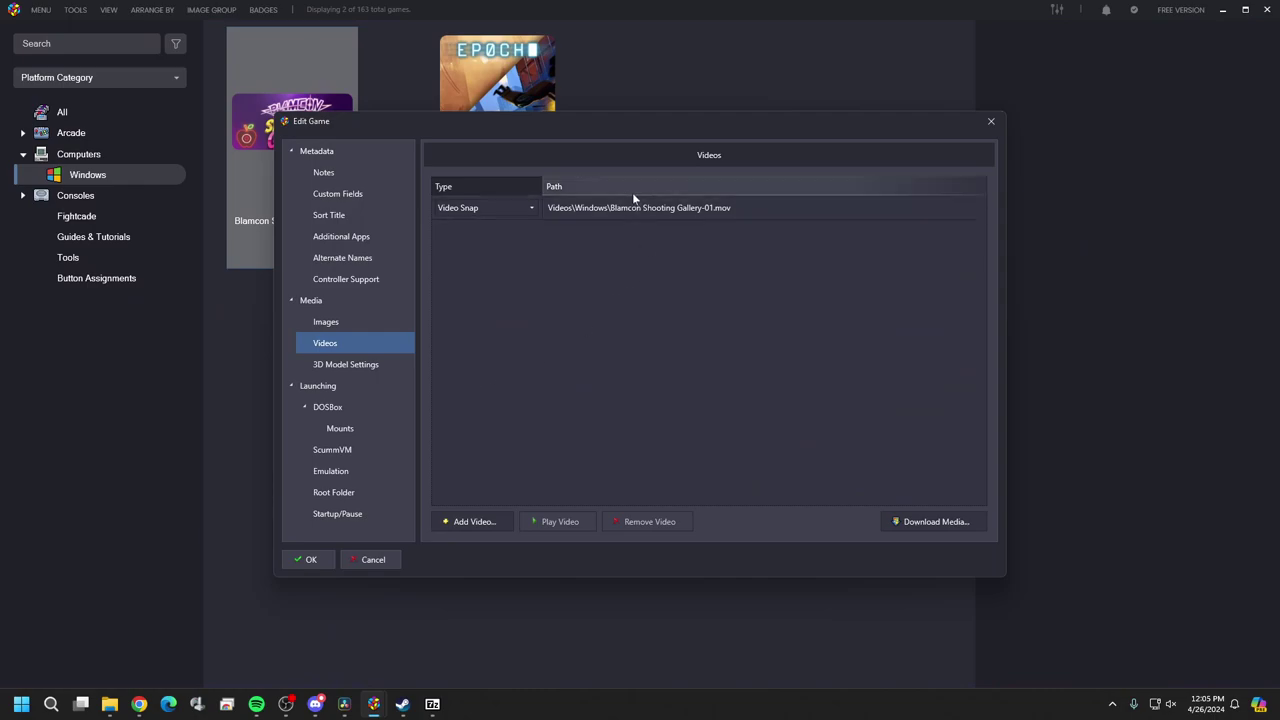
left_click(526, 204)
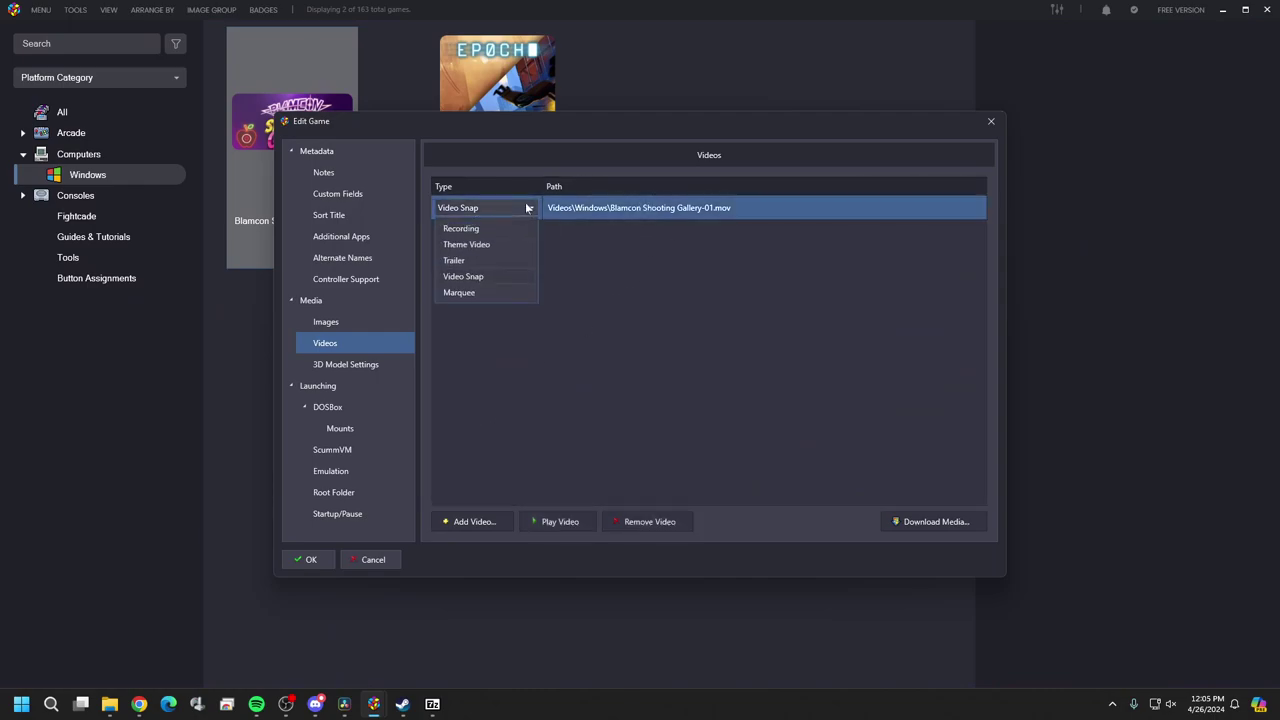
left_click(489, 250)
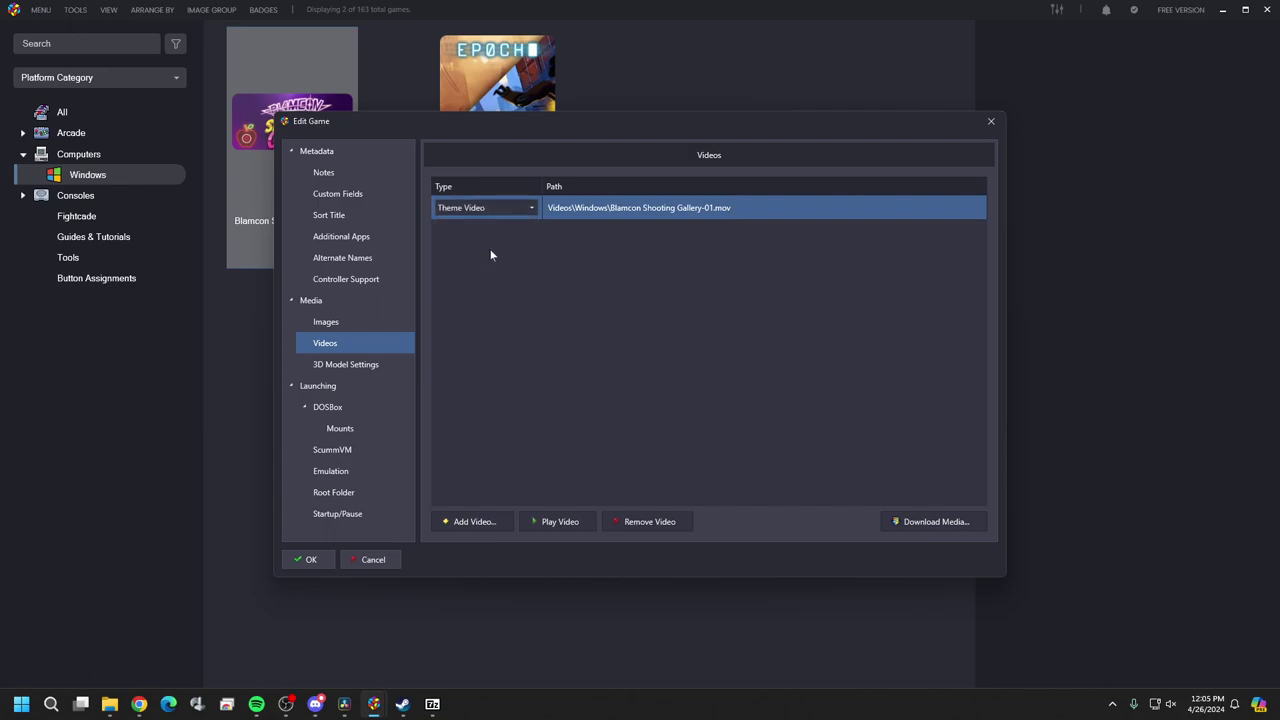
left_click(301, 559)
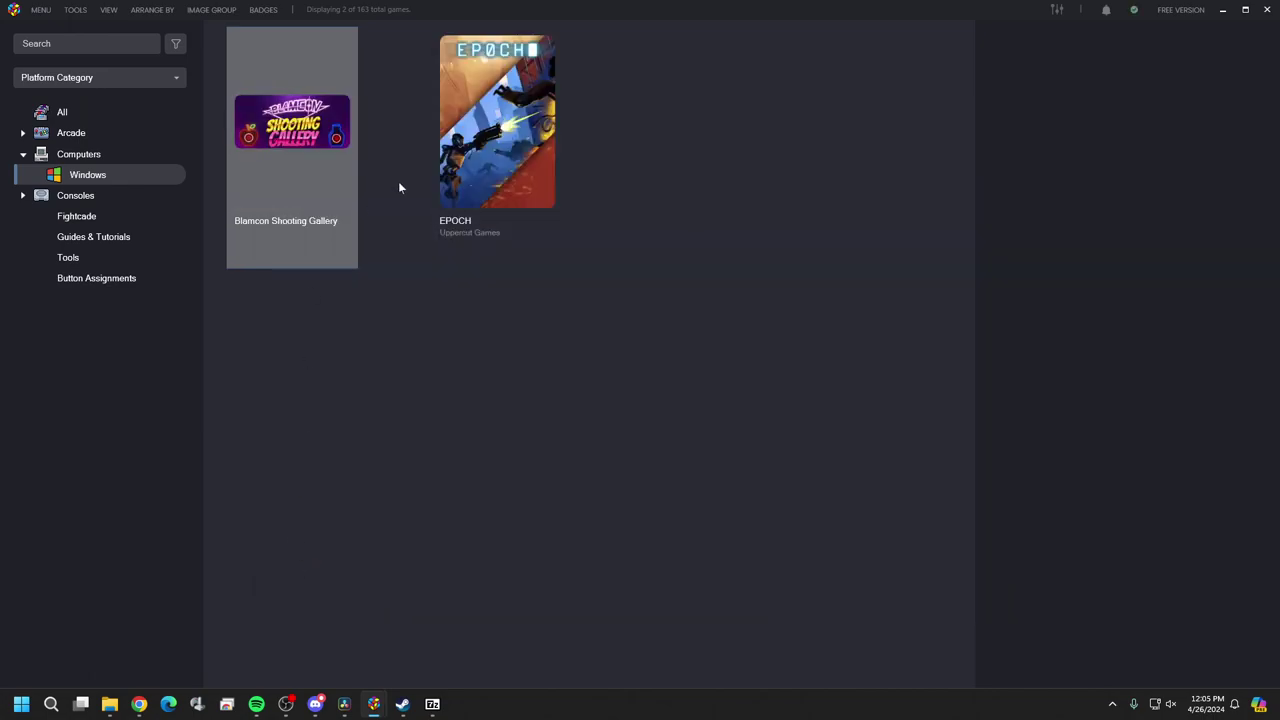